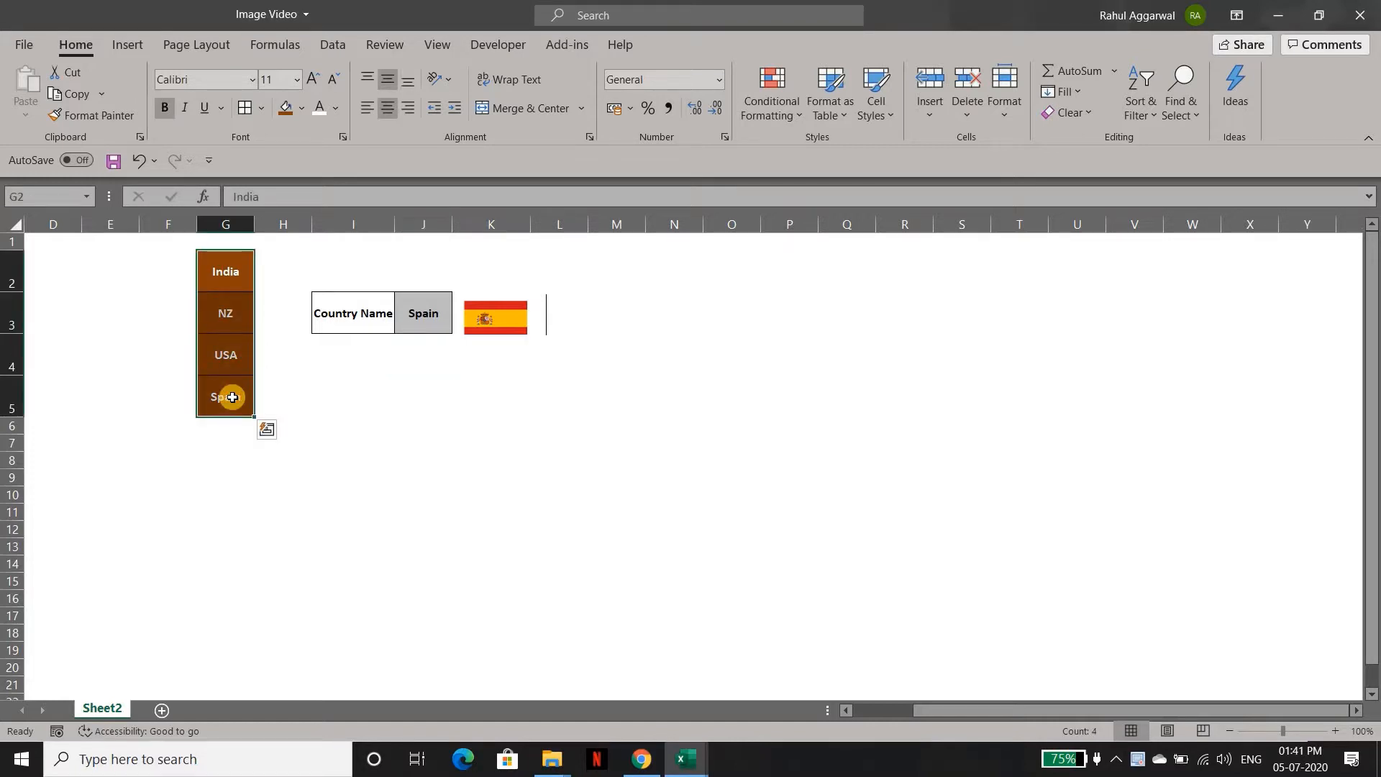
Step: Examine the country options offered in the Country Name cell J3
key(Right)
key(Right)
key(Left)
key(Left)
key(Down)
key(Right)
key(Right)
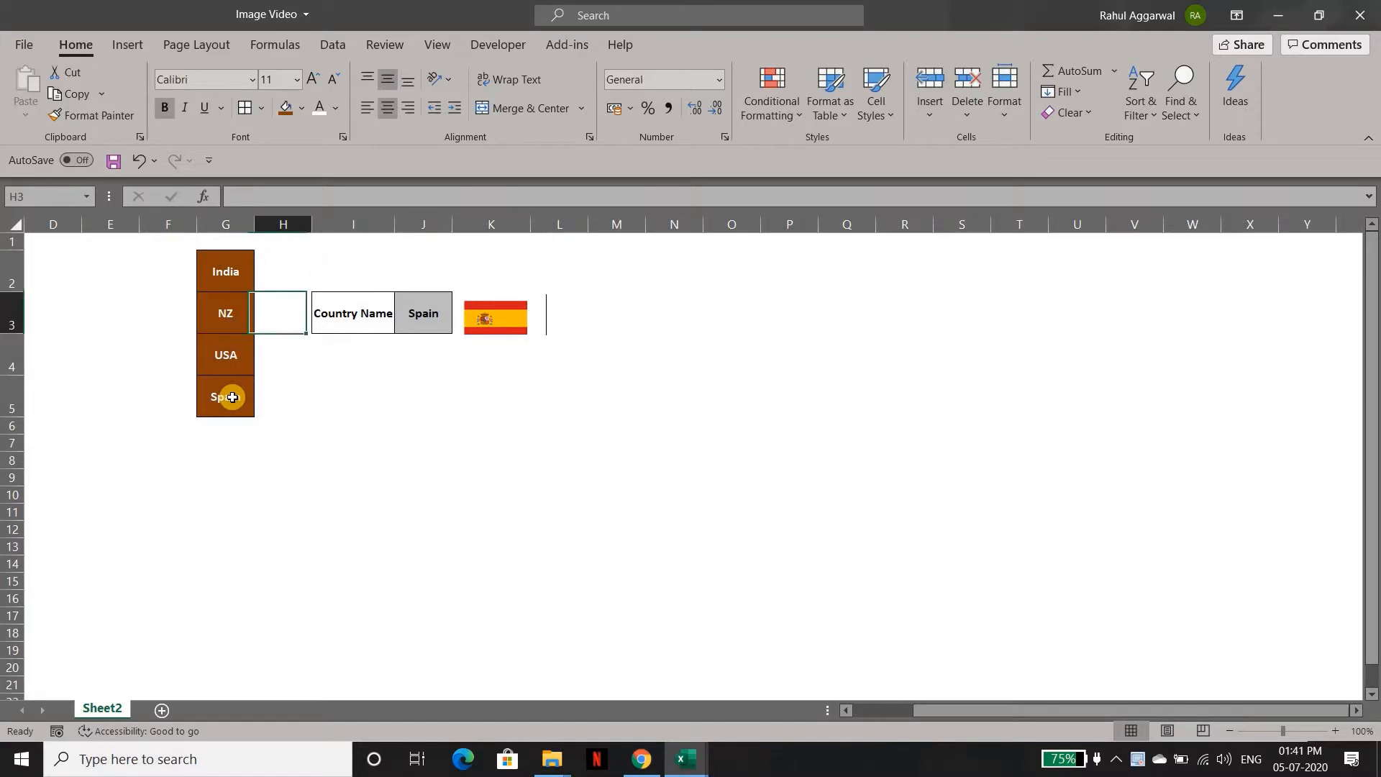
key(Right)
key(alt+Down)
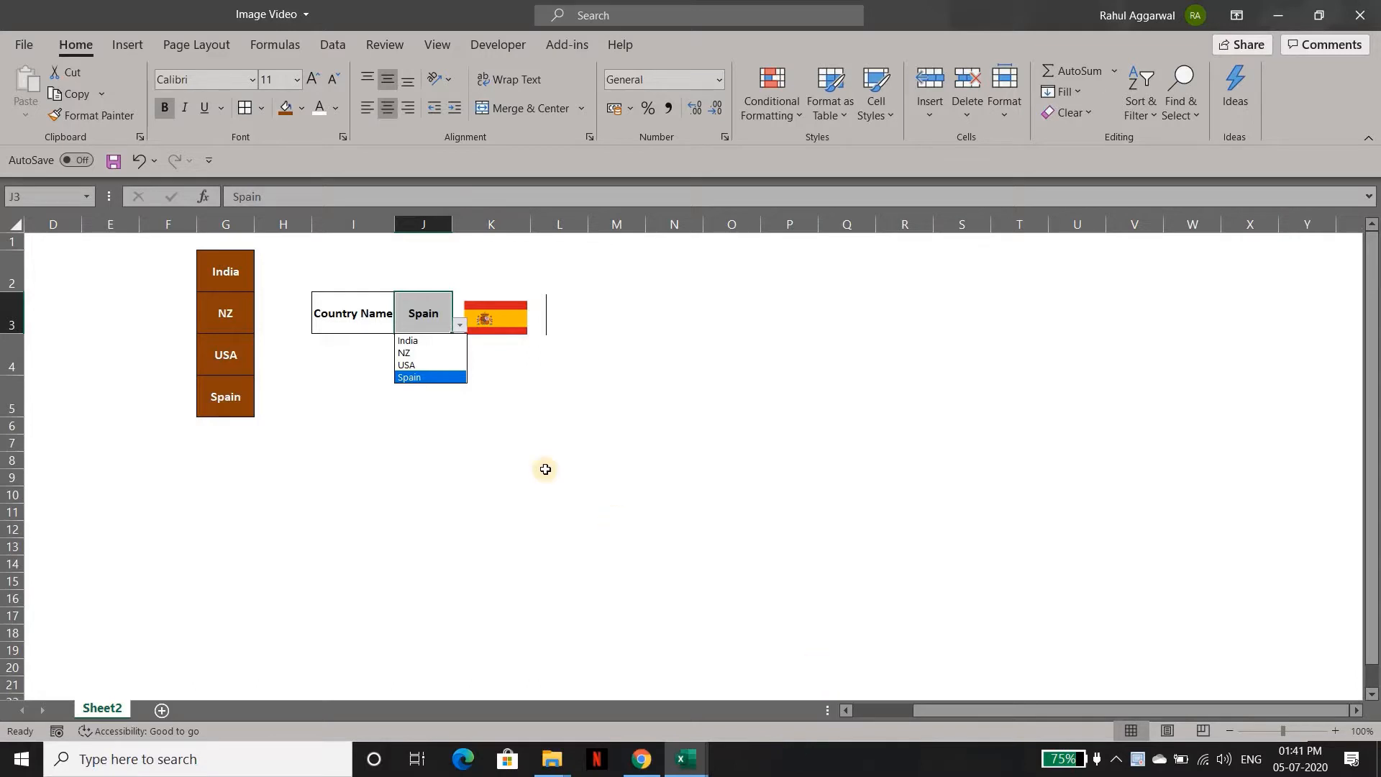
click(438, 398)
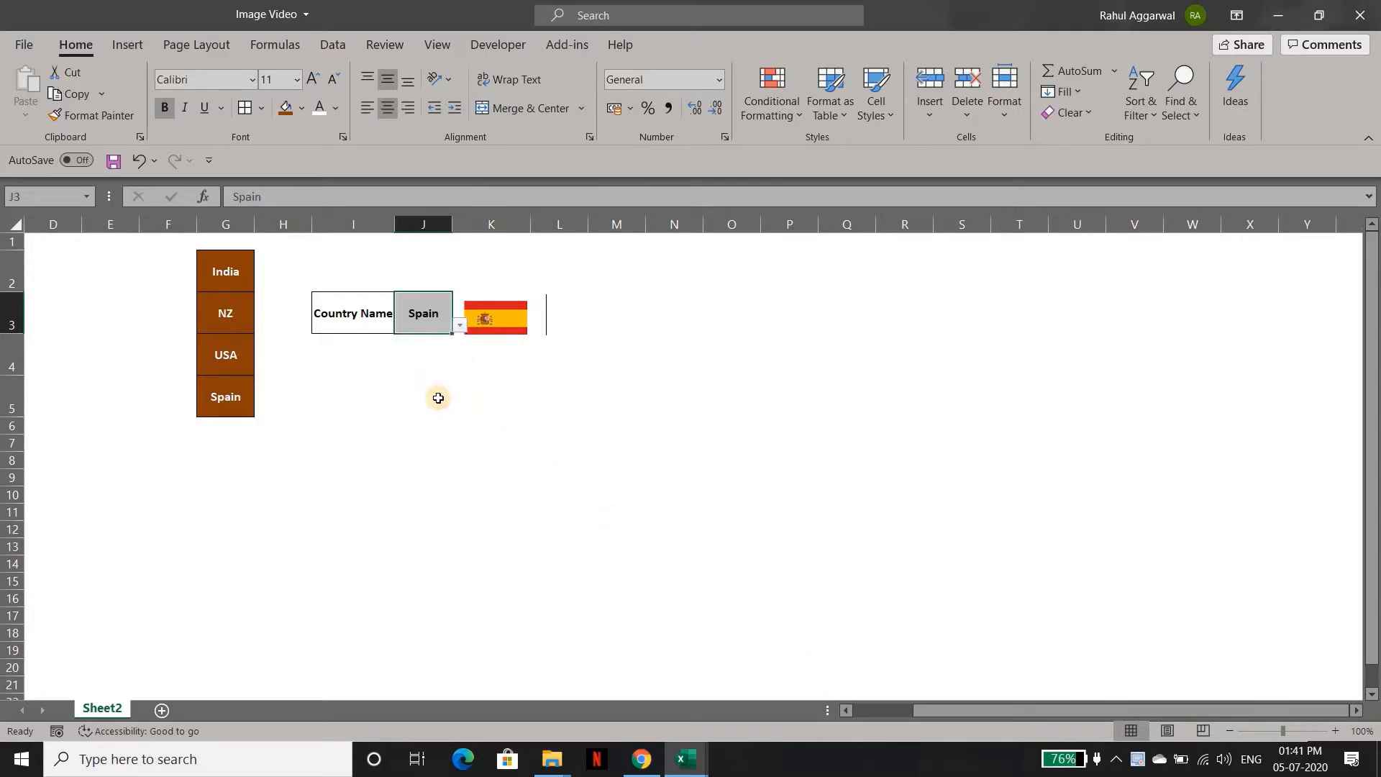
Step: Switch the Country Name in J3 through India, NZ and USA to check the linked flag picture
click(460, 328)
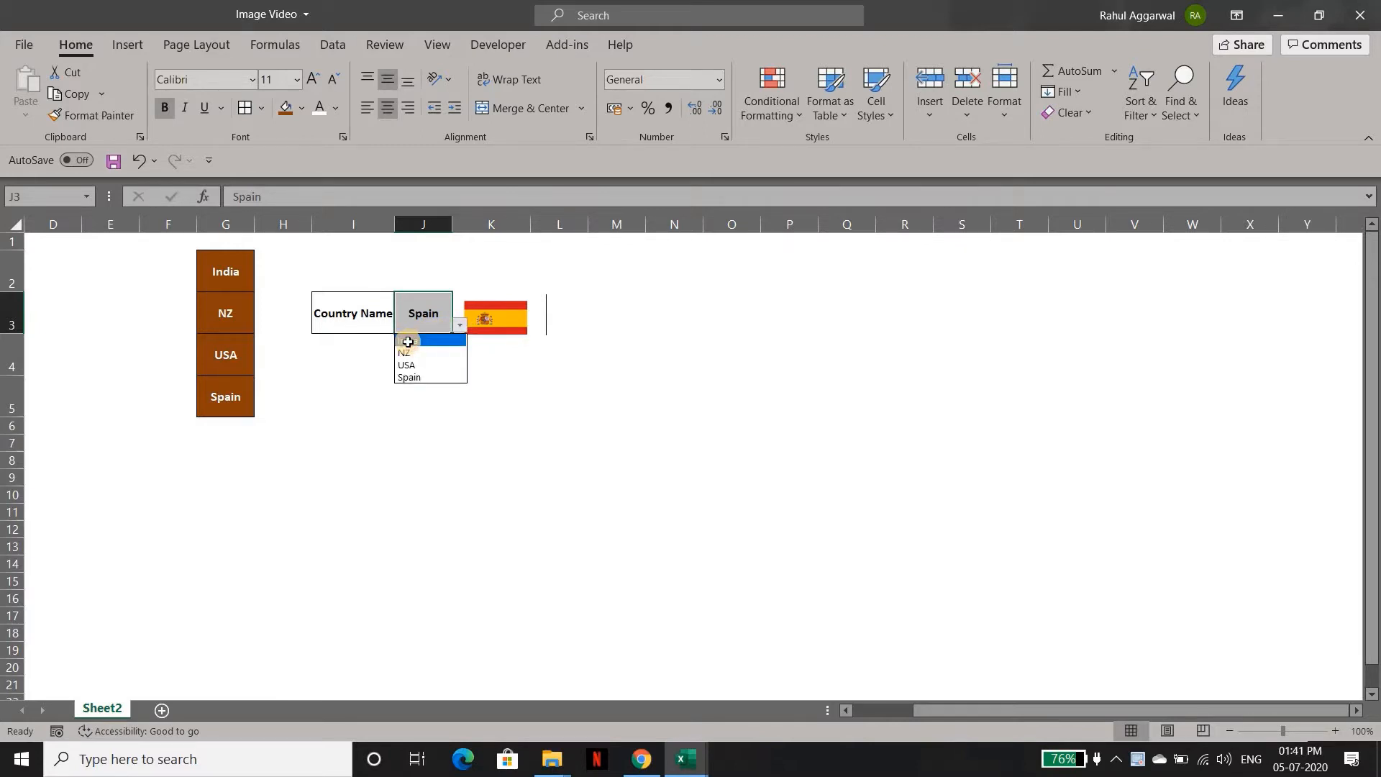
click(408, 342)
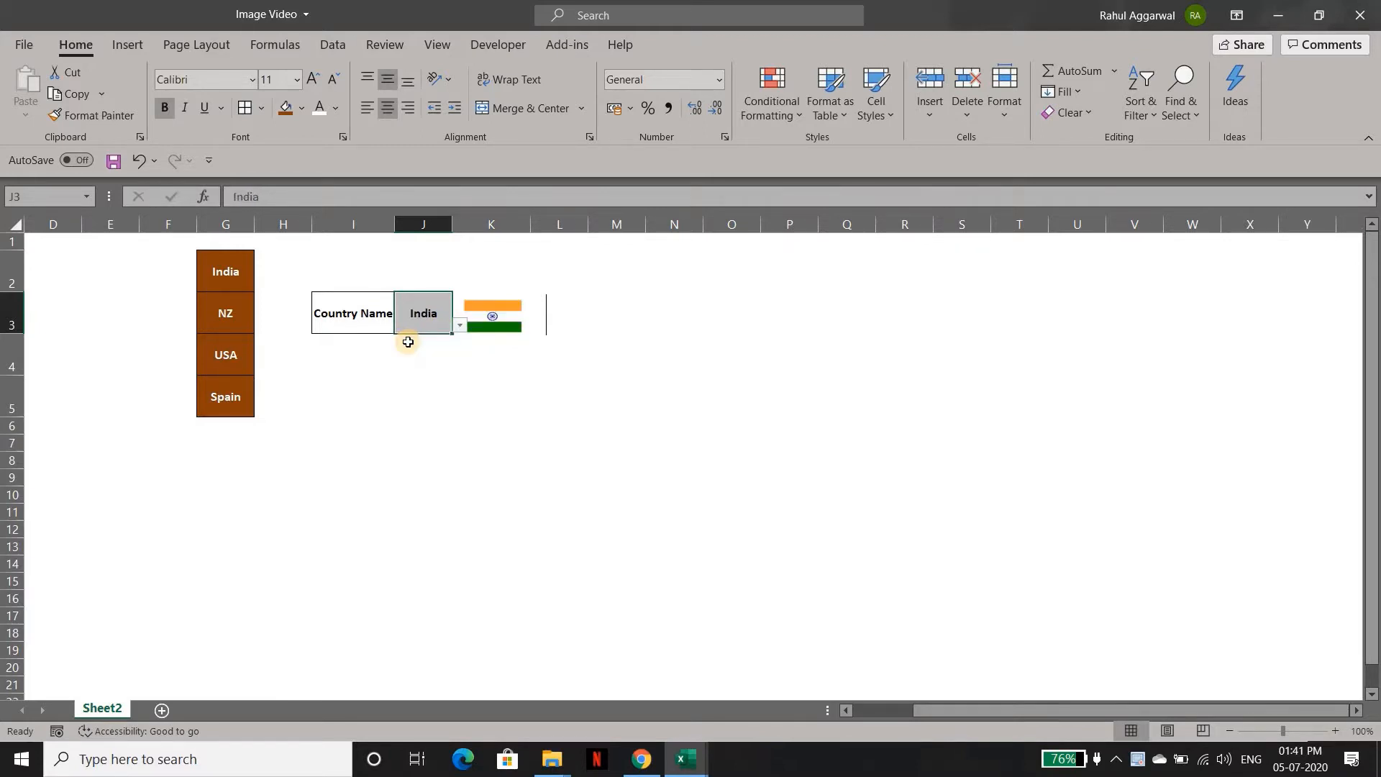
click(460, 329)
click(413, 352)
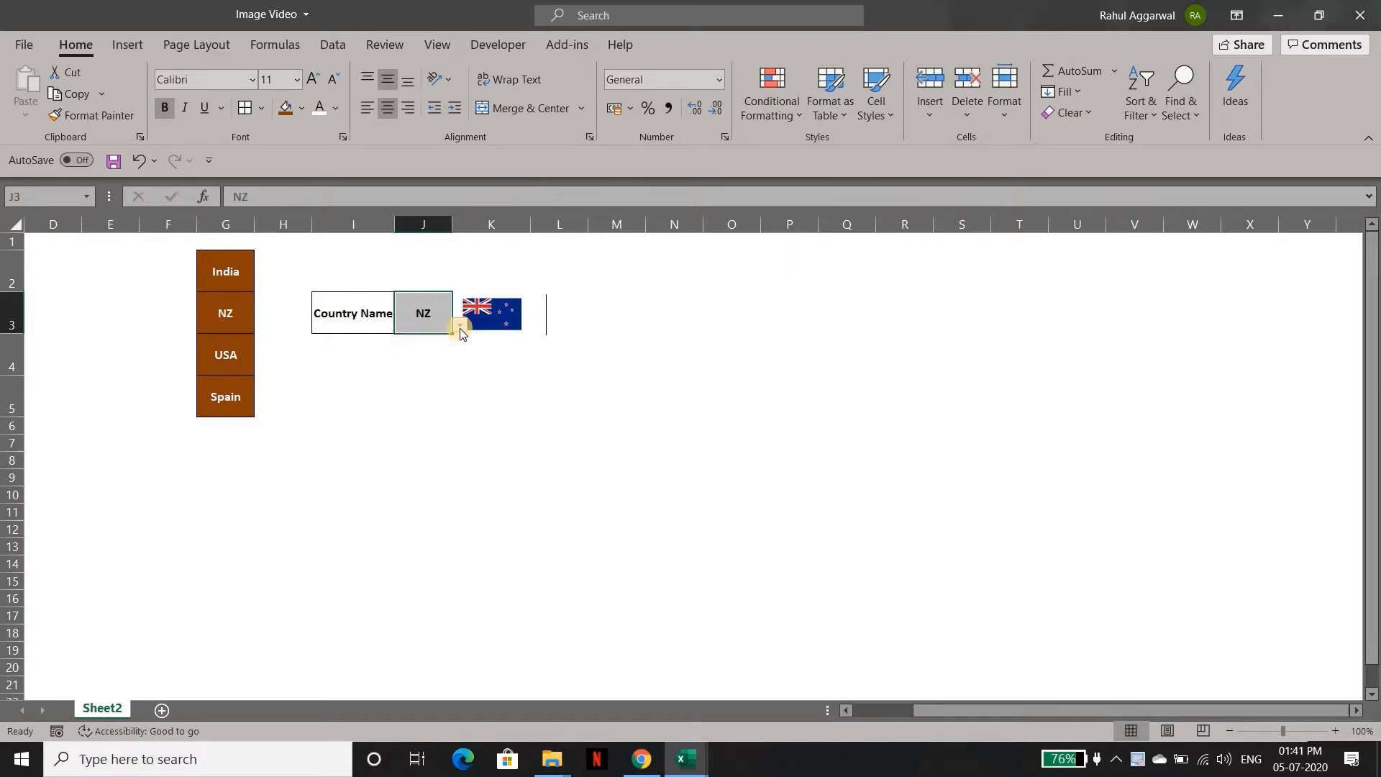
click(461, 328)
click(408, 361)
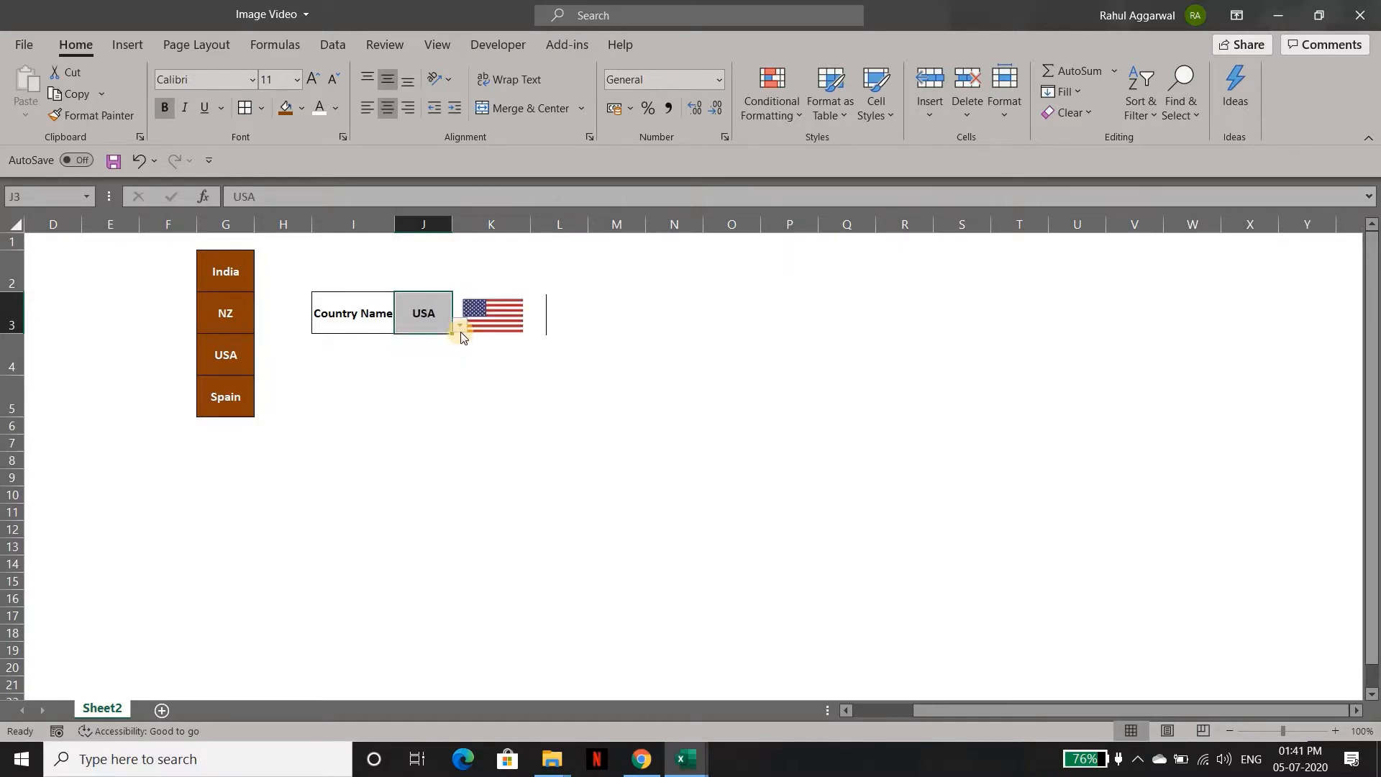
click(461, 330)
click(410, 369)
click(364, 377)
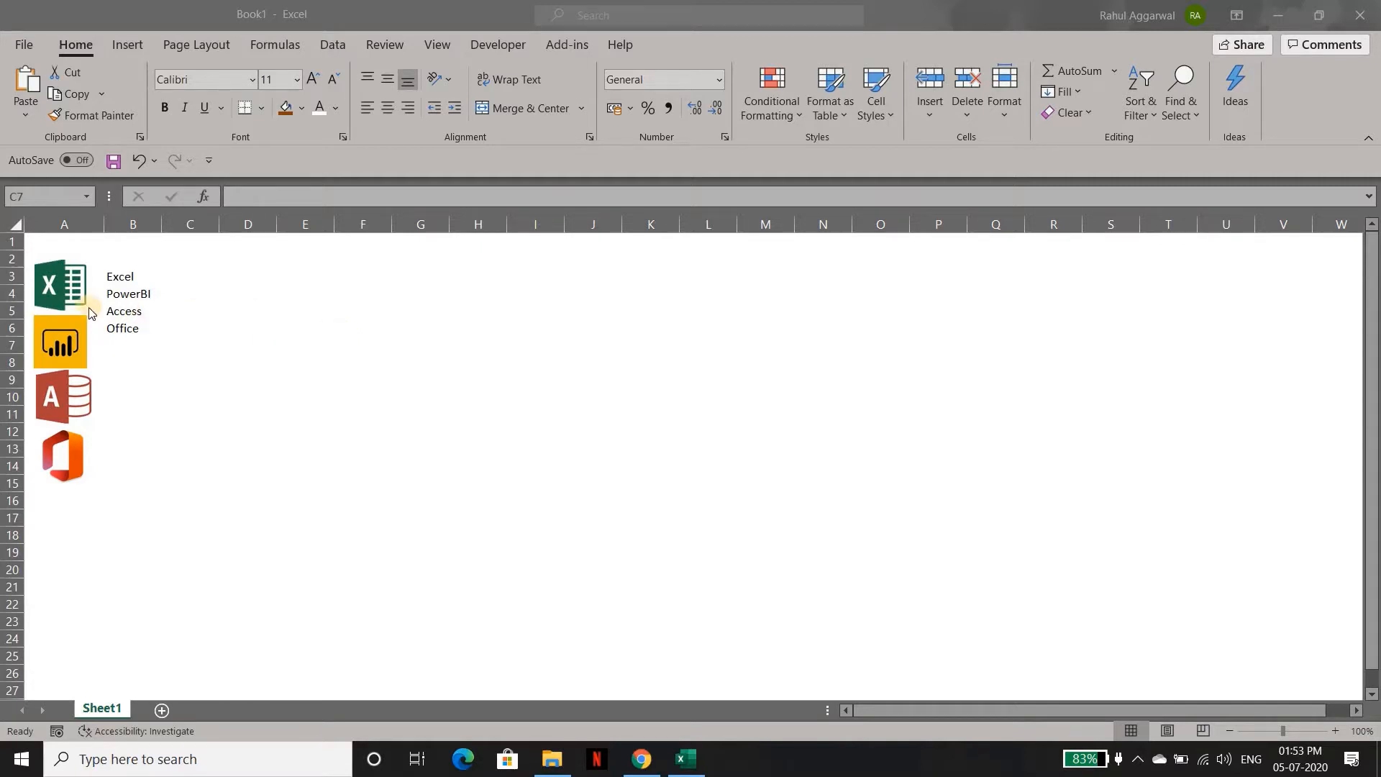
click(71, 346)
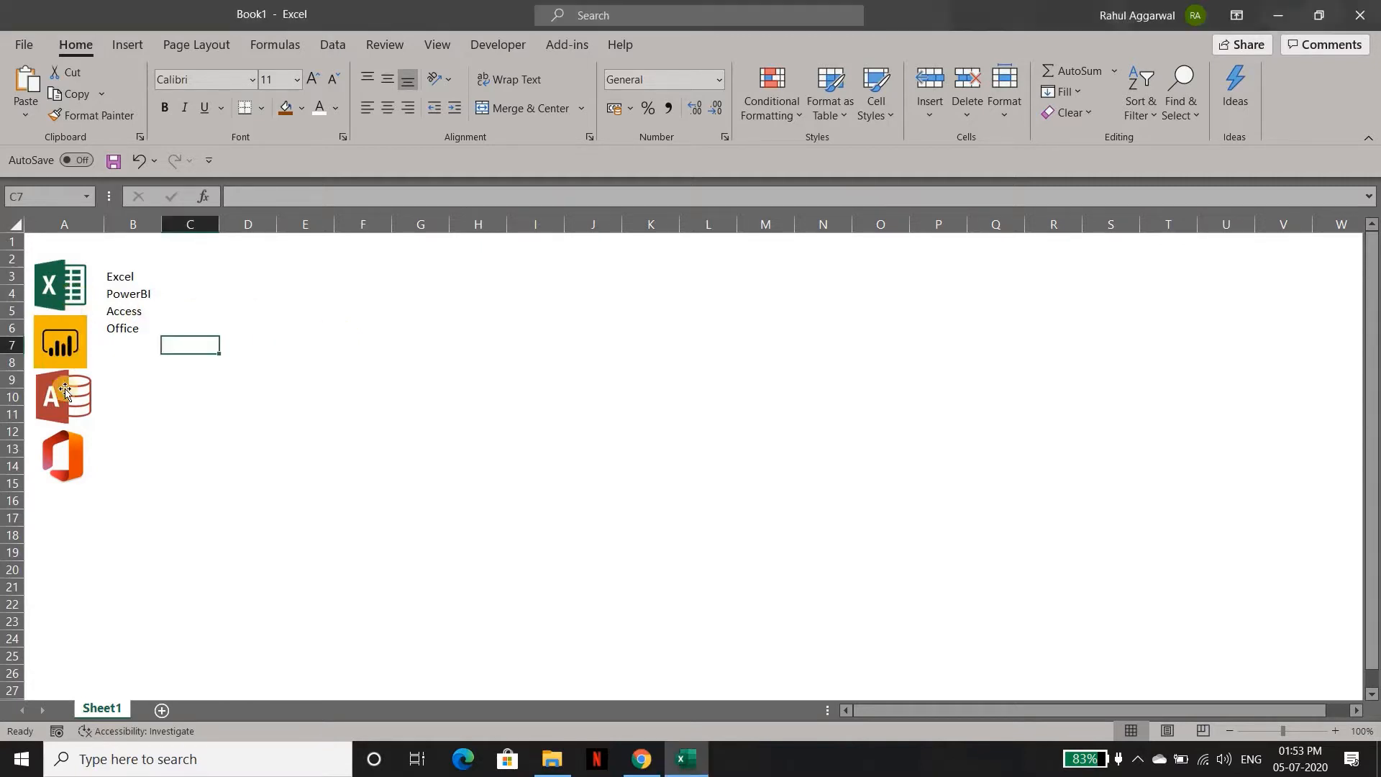
click(69, 347)
double_click(63, 395)
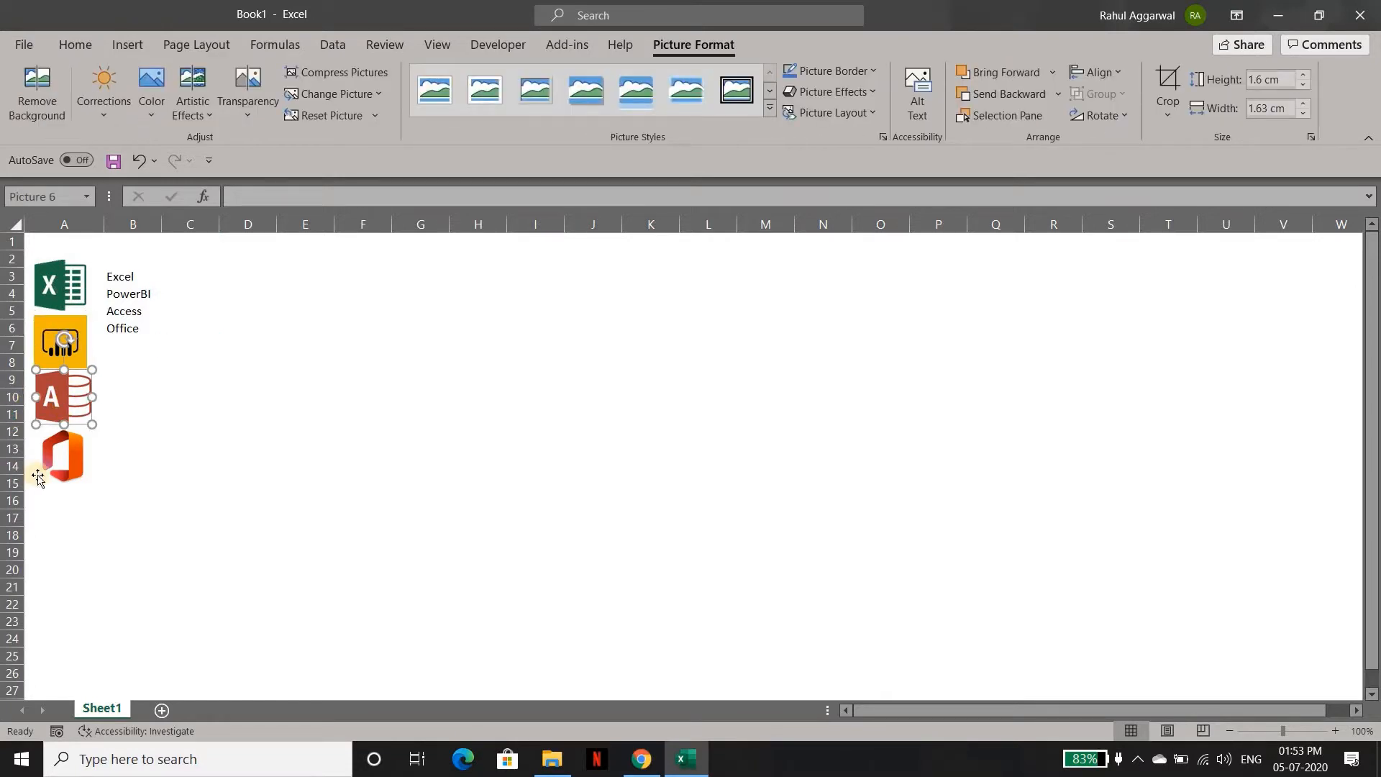
click(59, 466)
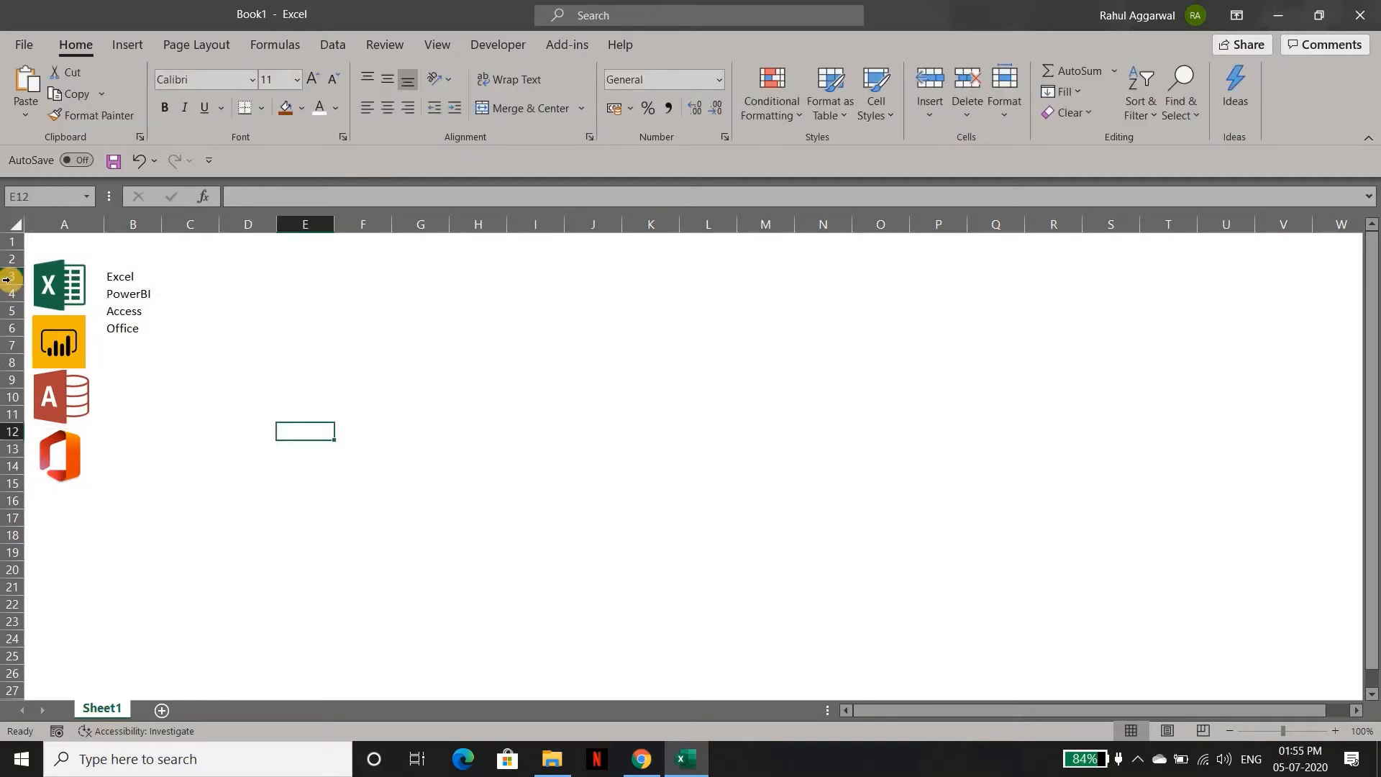
Step: Set the height of rows 3 to 6 to 35
drag(6, 279, 7, 333)
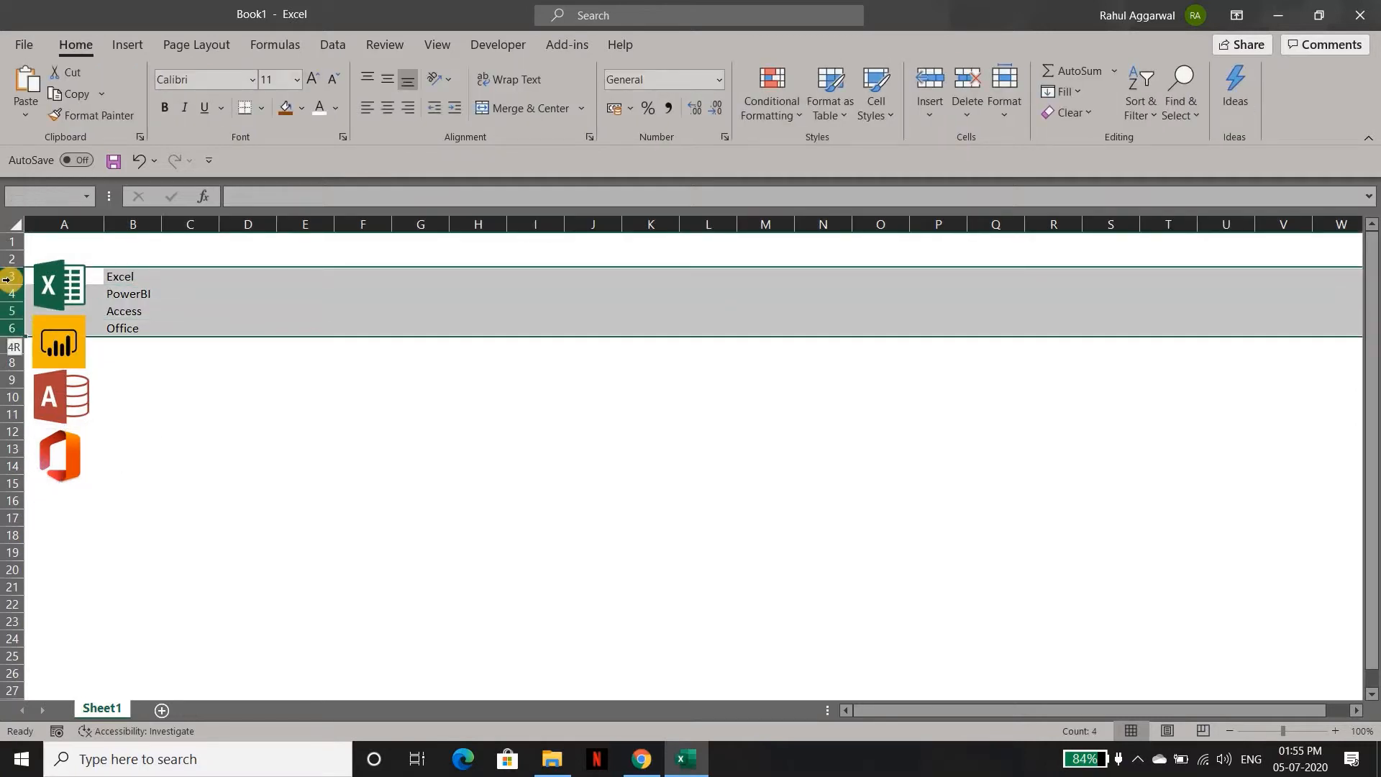
drag(6, 279, 6, 280)
right_click(10, 281)
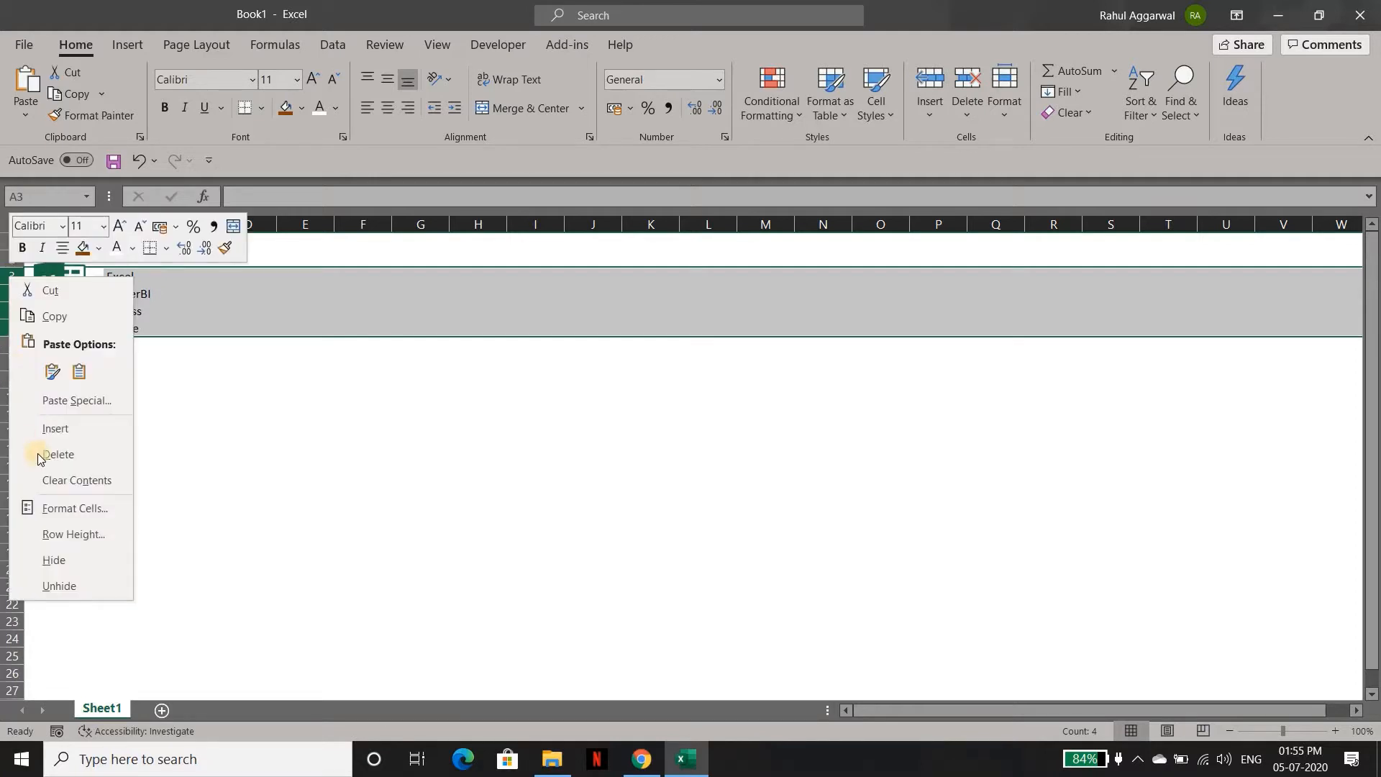
click(67, 536)
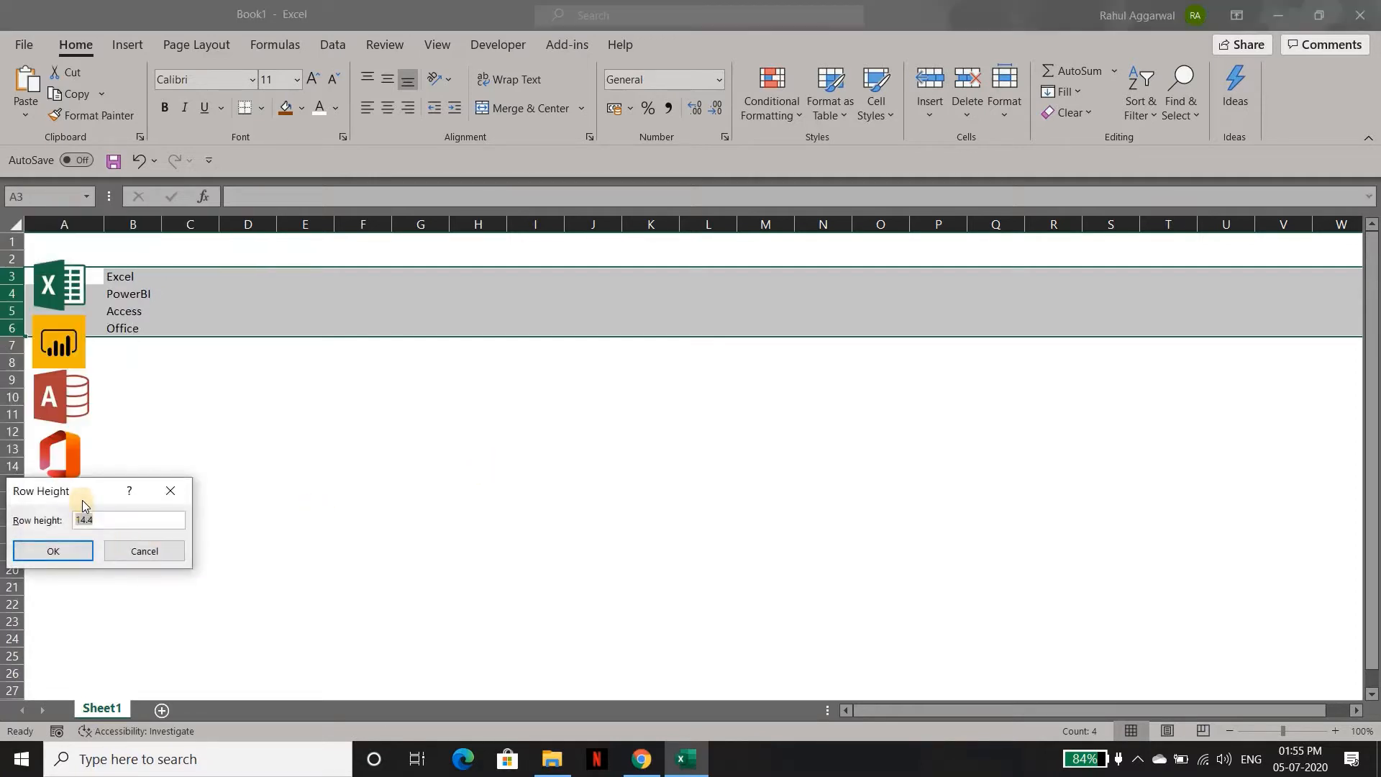
drag(82, 491, 566, 391)
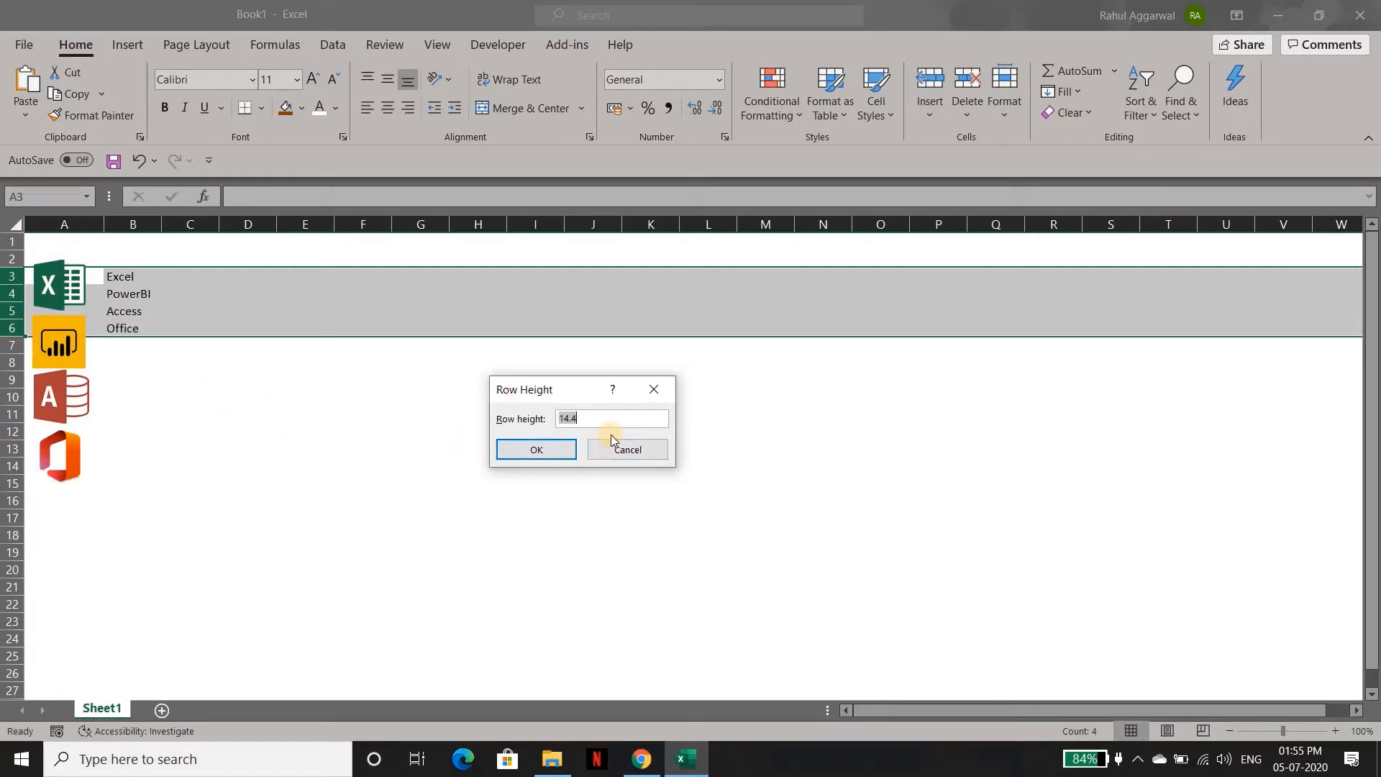
text(35)
key(Return)
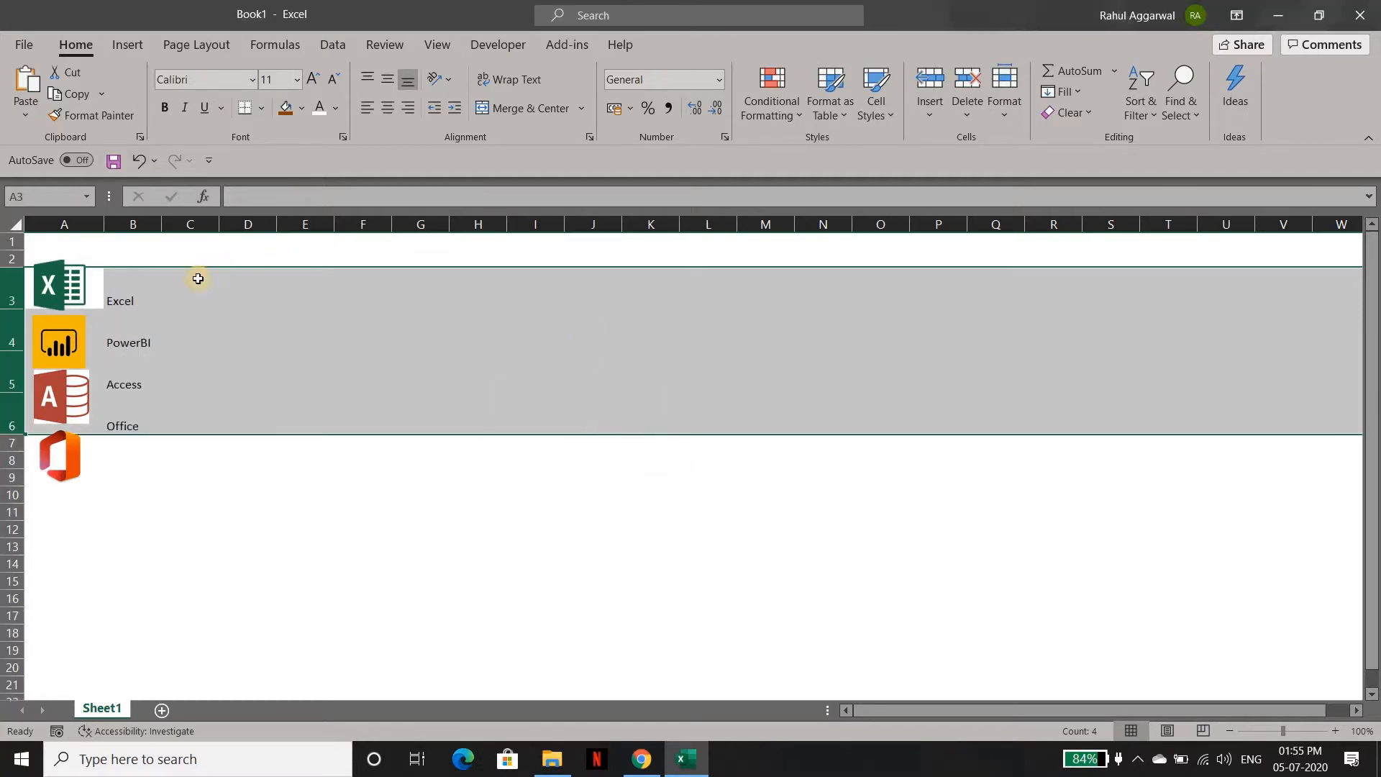
Step: Set the height of rows 3 to 6 to 40
right_click(10, 288)
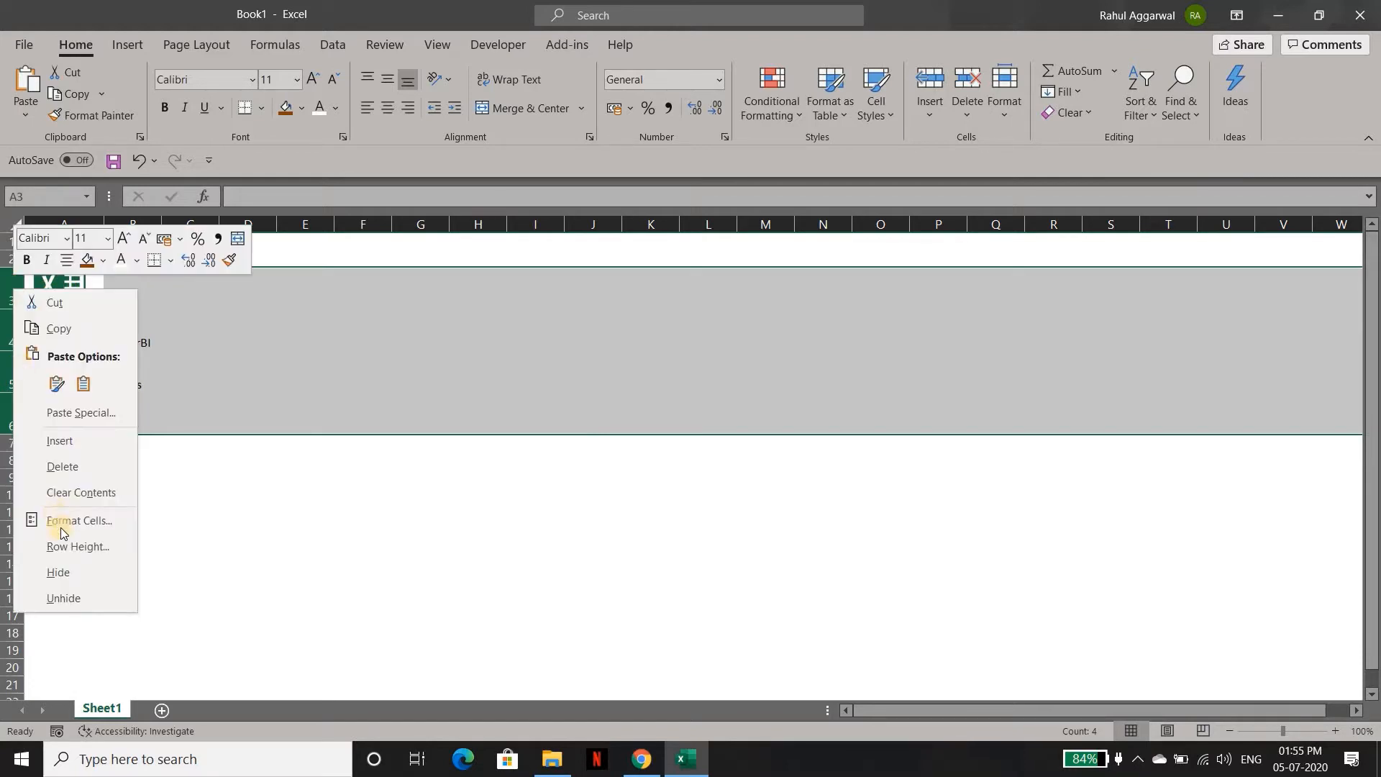
click(88, 550)
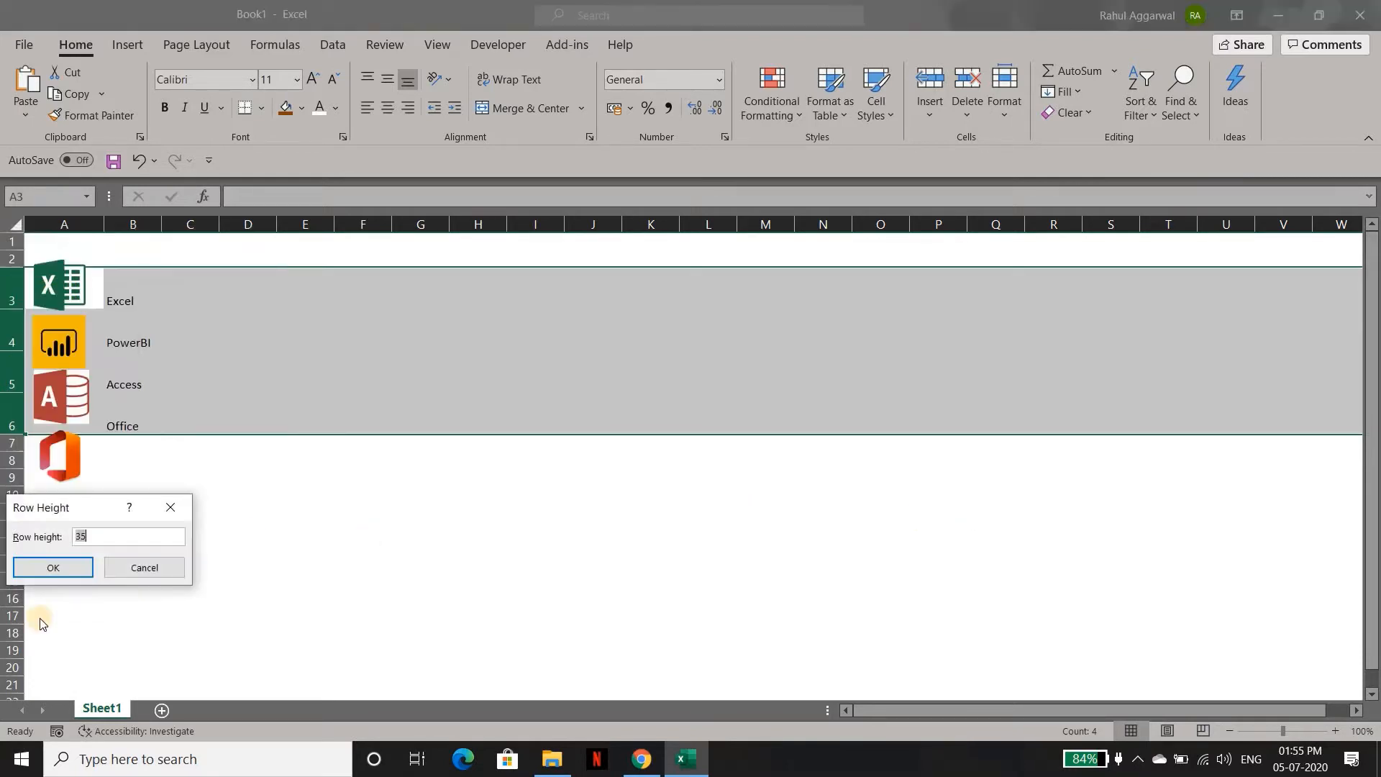
key(BackSpace)
text(40)
key(Return)
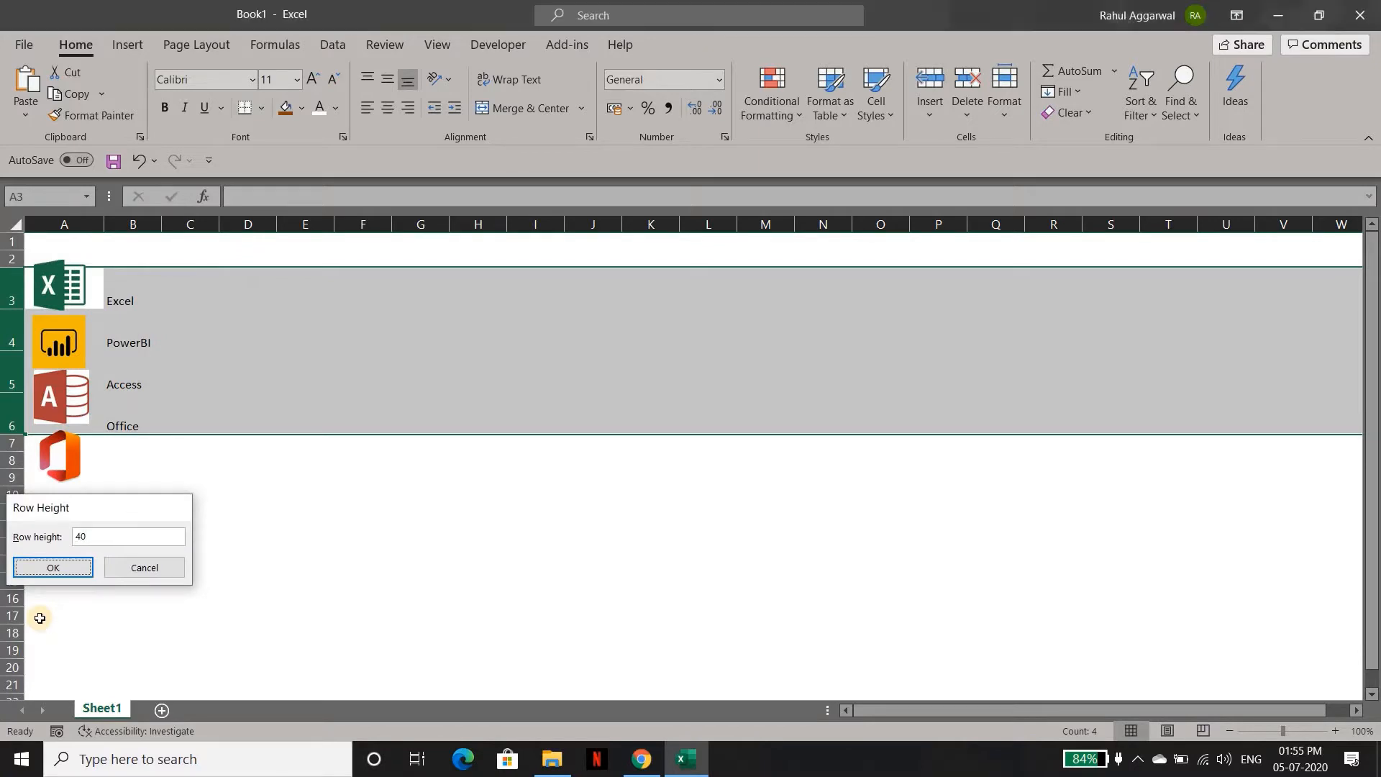
click(242, 497)
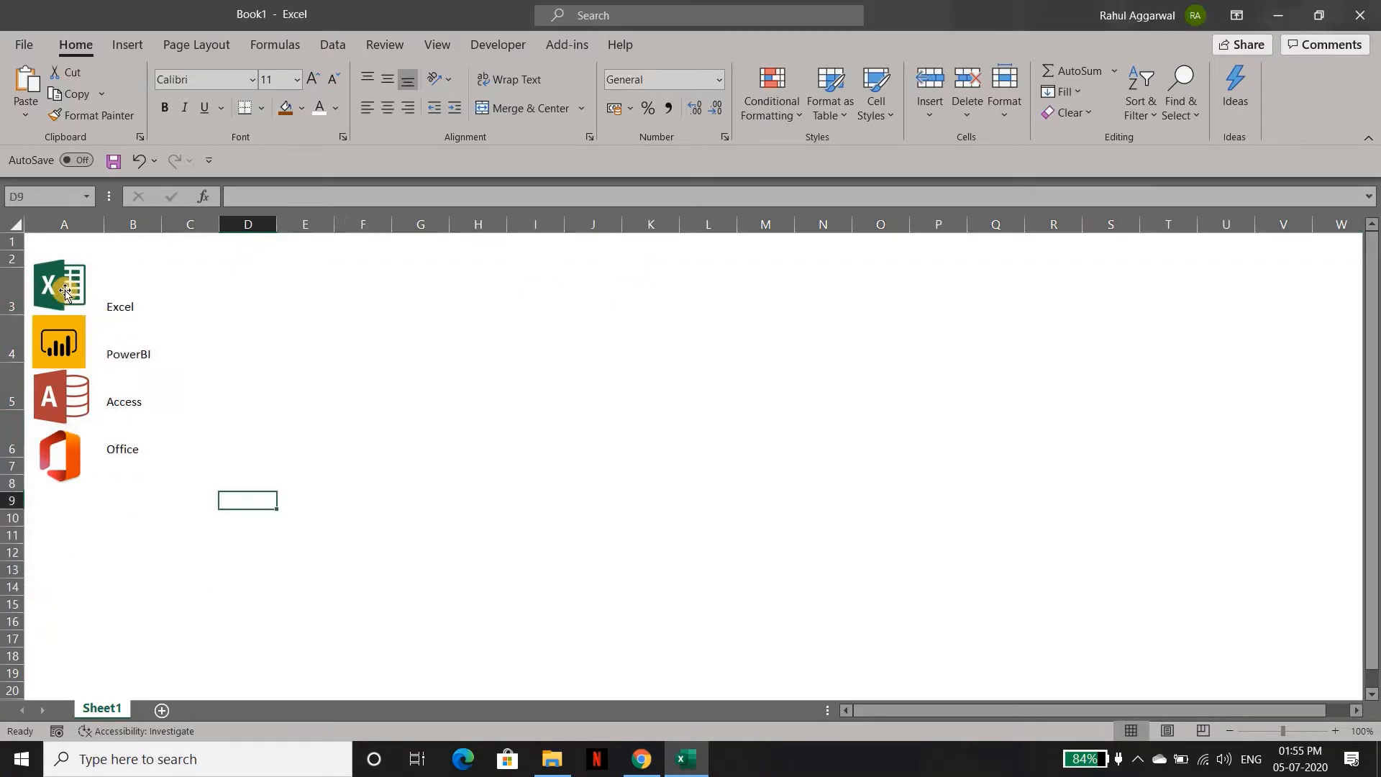
Step: Reposition the logos in column A so they line up with their matching names in rows 3 to 6
drag(64, 289, 64, 296)
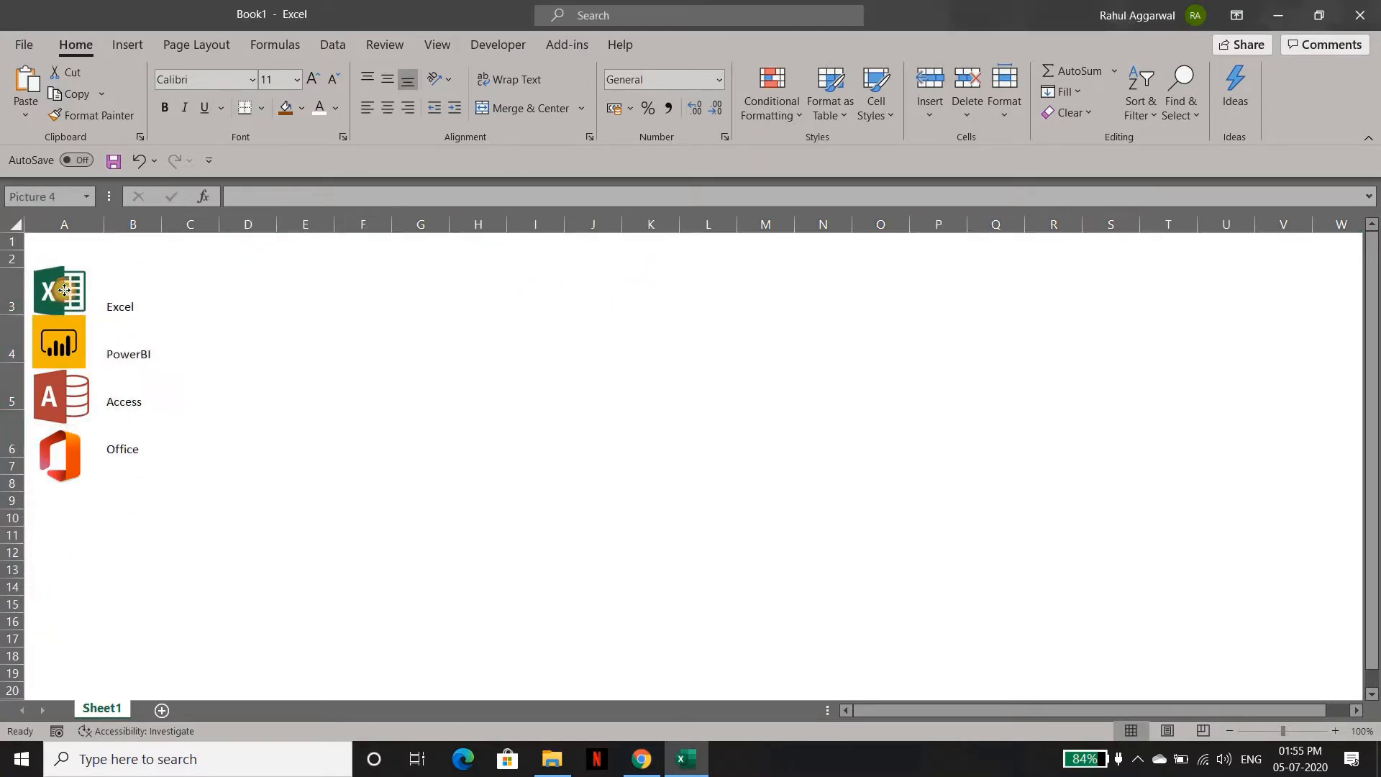
click(64, 338)
click(57, 400)
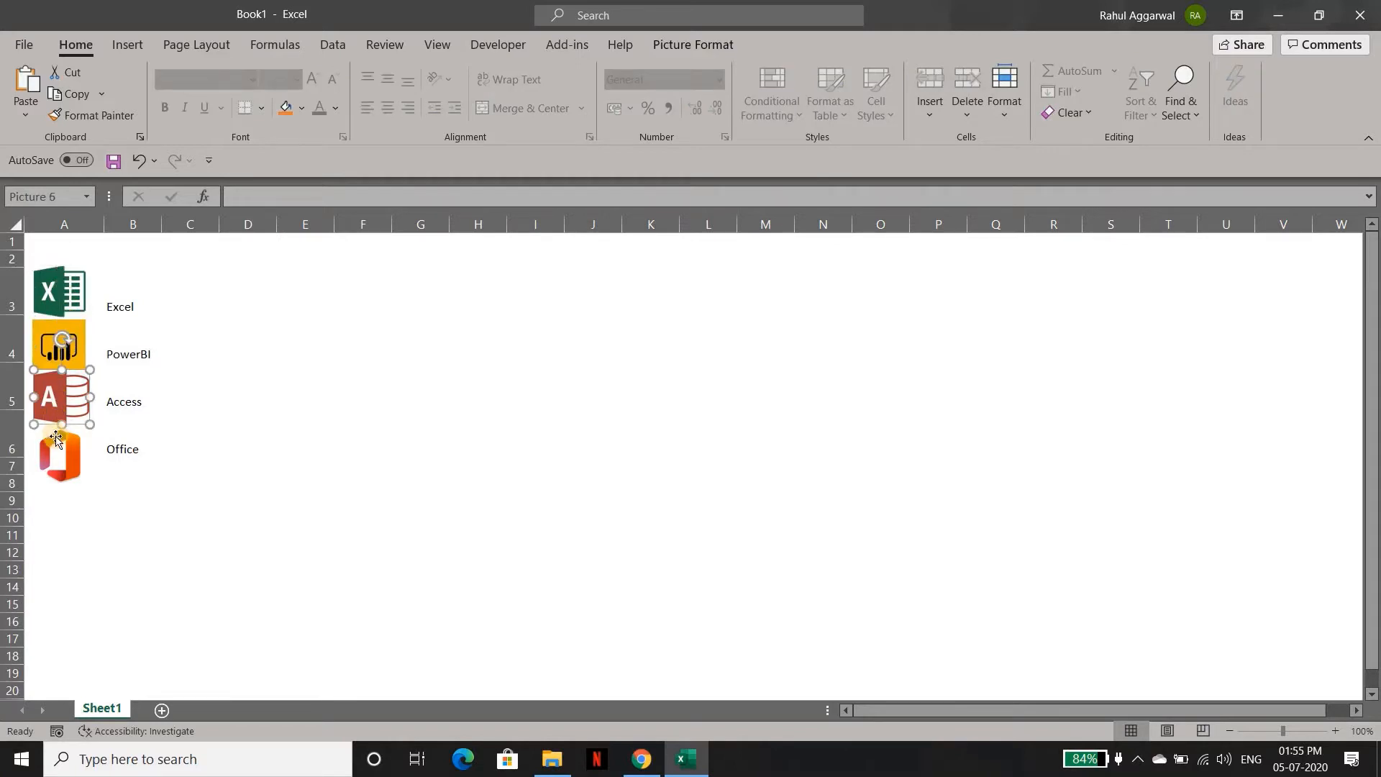
drag(55, 443, 55, 426)
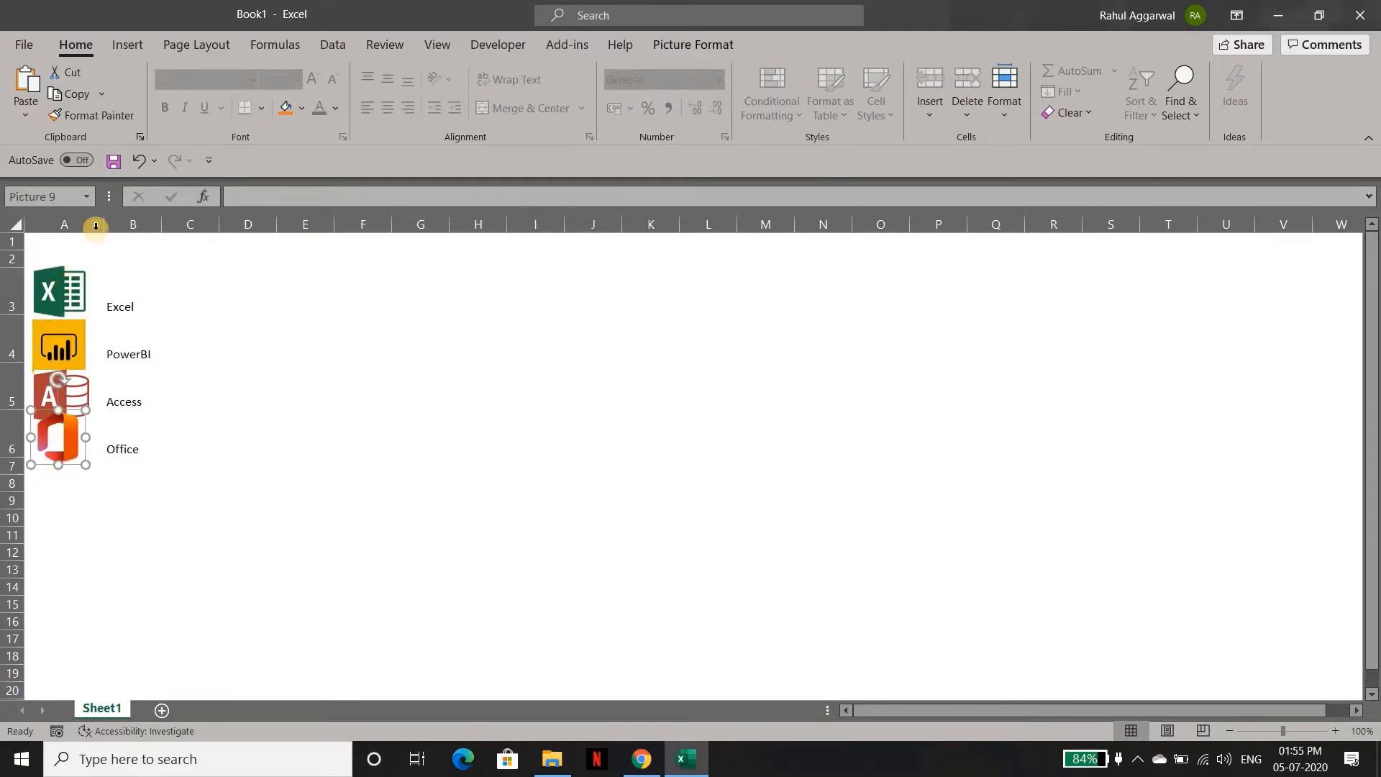
Step: Widen column A and nudge the logos closer to its left edge
drag(104, 215, 127, 215)
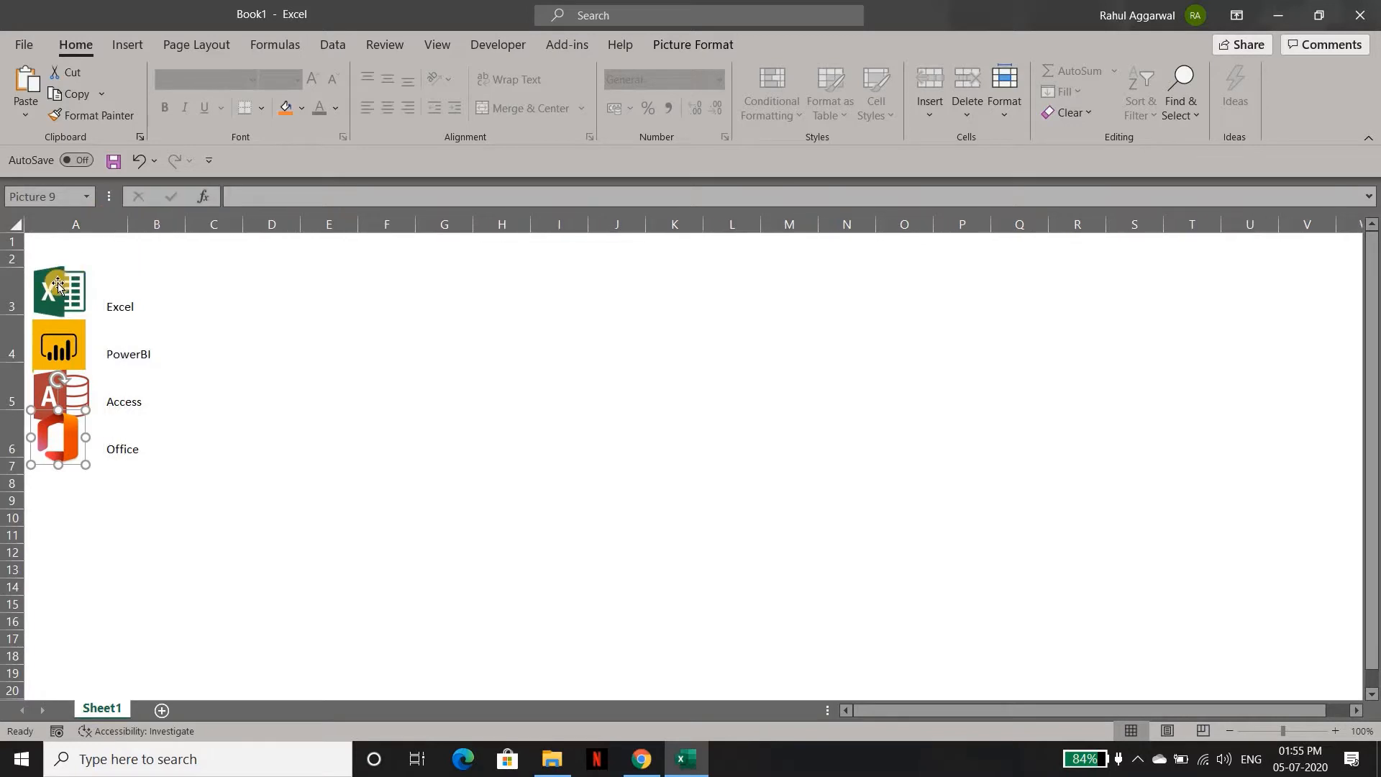
drag(50, 286, 51, 334)
click(54, 335)
right_click(53, 384)
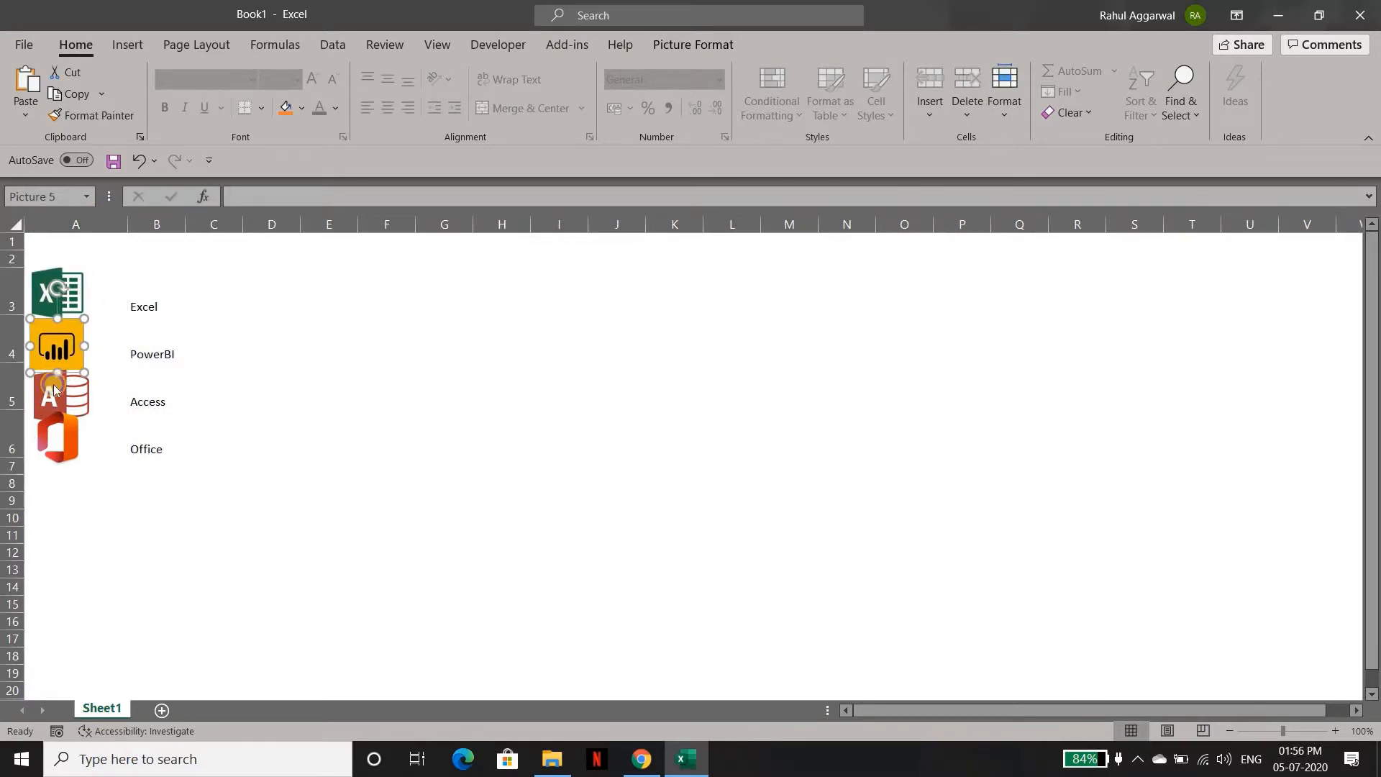
click(50, 440)
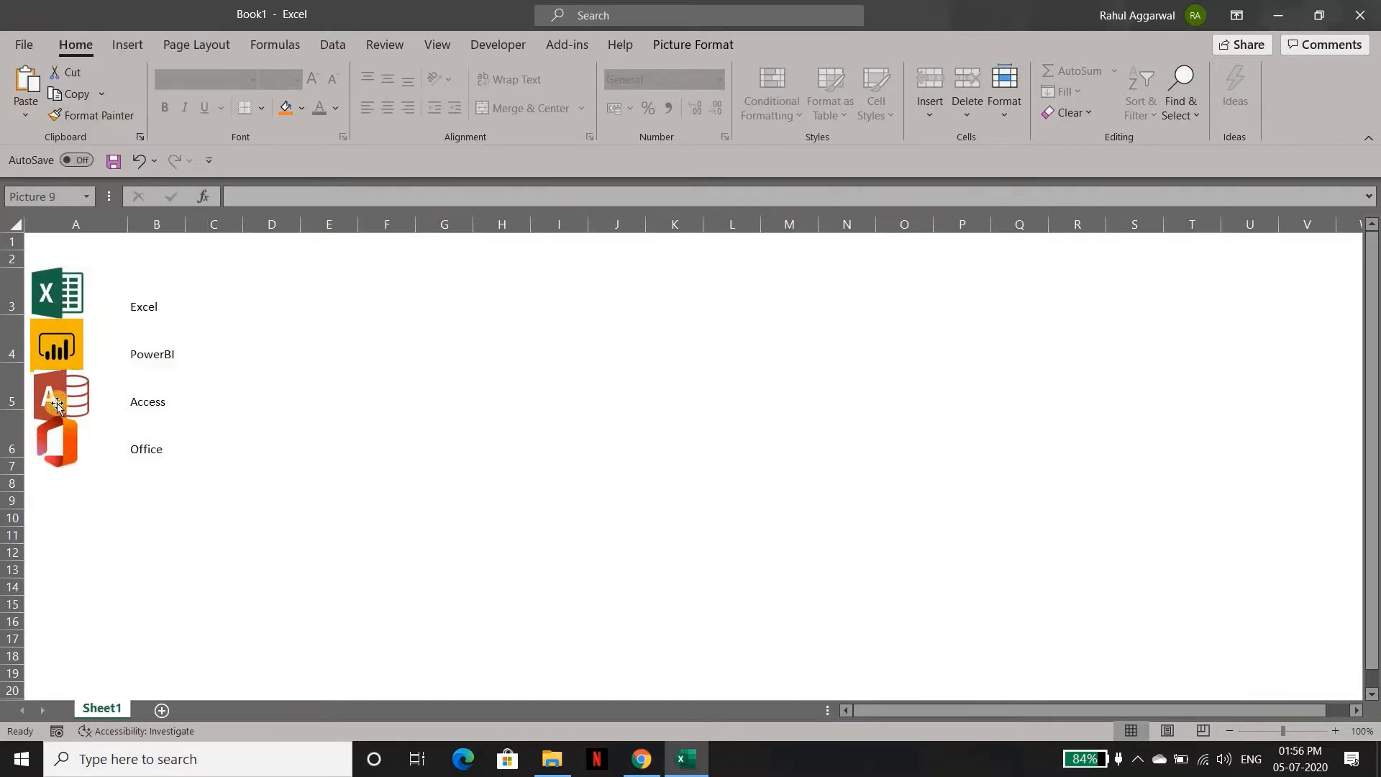
Step: Shrink the Excel and PowerBI logos and place them inside cells A3 and A4
drag(41, 395, 73, 306)
click(79, 356)
click(63, 296)
drag(56, 290, 53, 300)
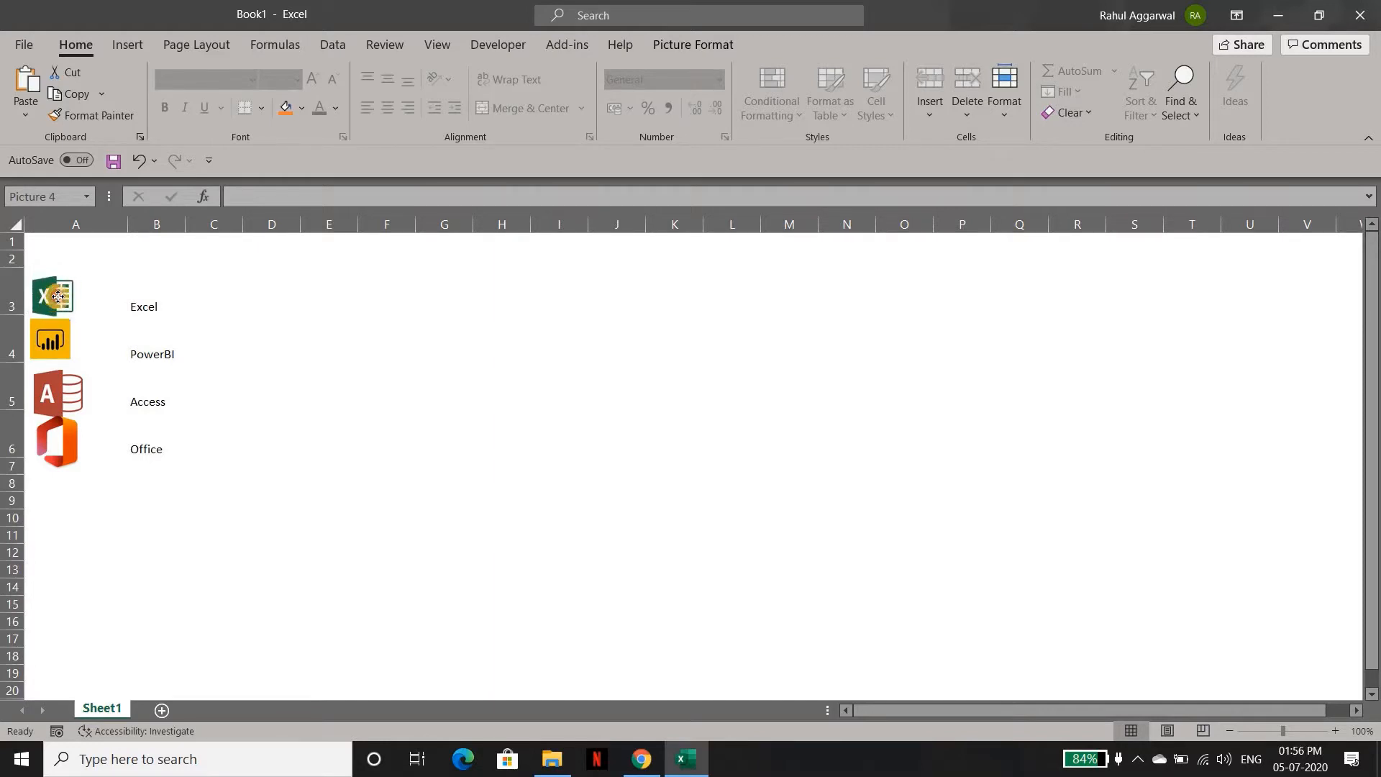
Step: Shrink the Access and Office logos to fit beside their names in rows 5 and 6
click(57, 379)
drag(84, 419, 77, 413)
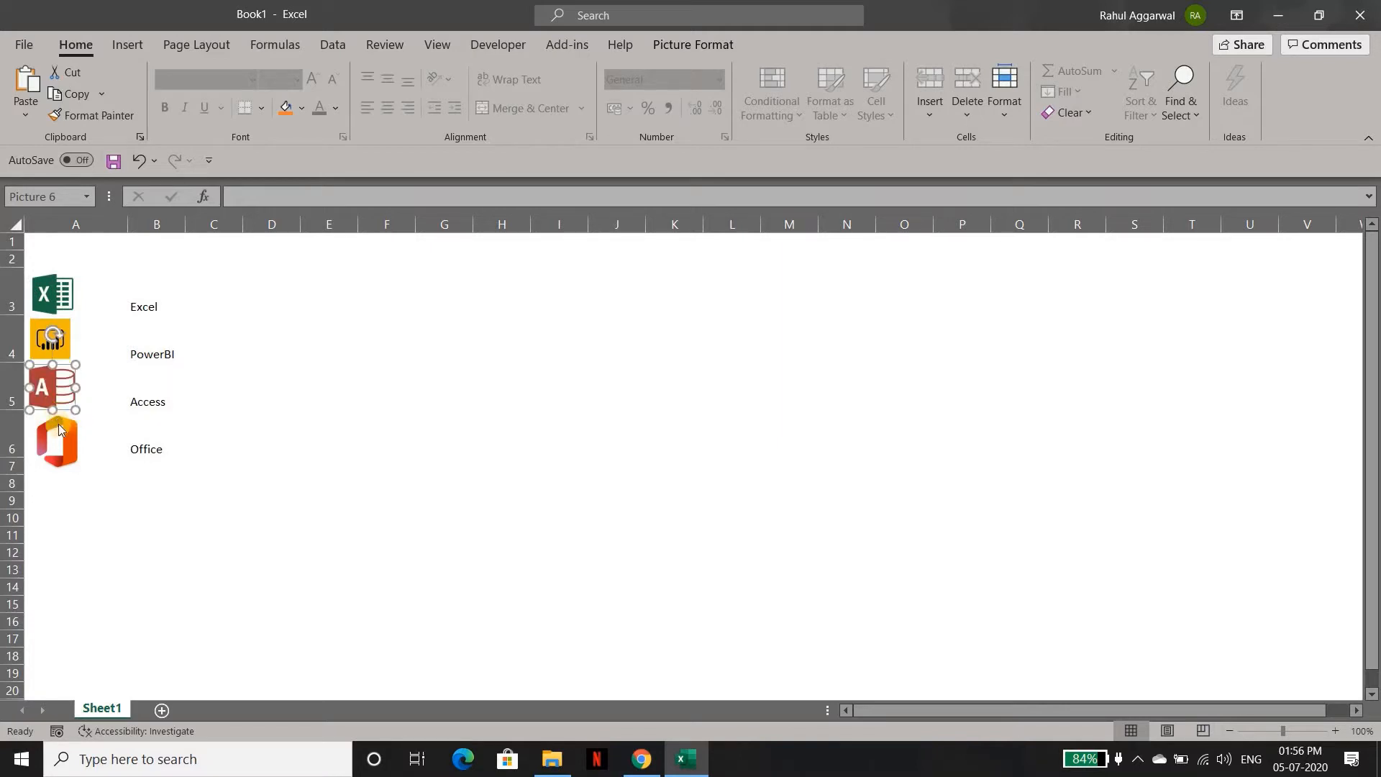
right_click(43, 458)
click(48, 455)
mouse_move(84, 469)
mouse_down()
mouse_move(57, 450)
mouse_move(84, 469)
mouse_move(73, 461)
mouse_up()
click(137, 482)
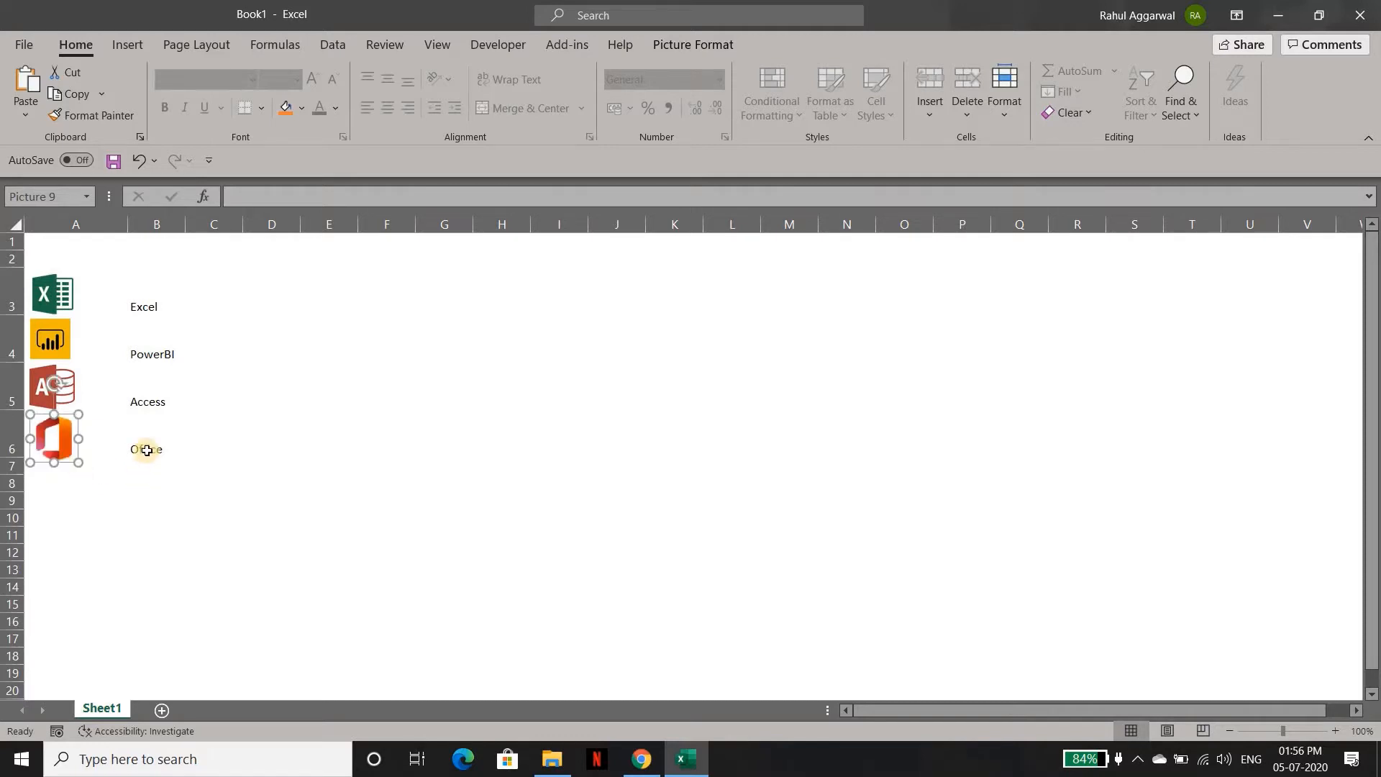
Step: Apply all borders to the product names in B3:B6
click(147, 450)
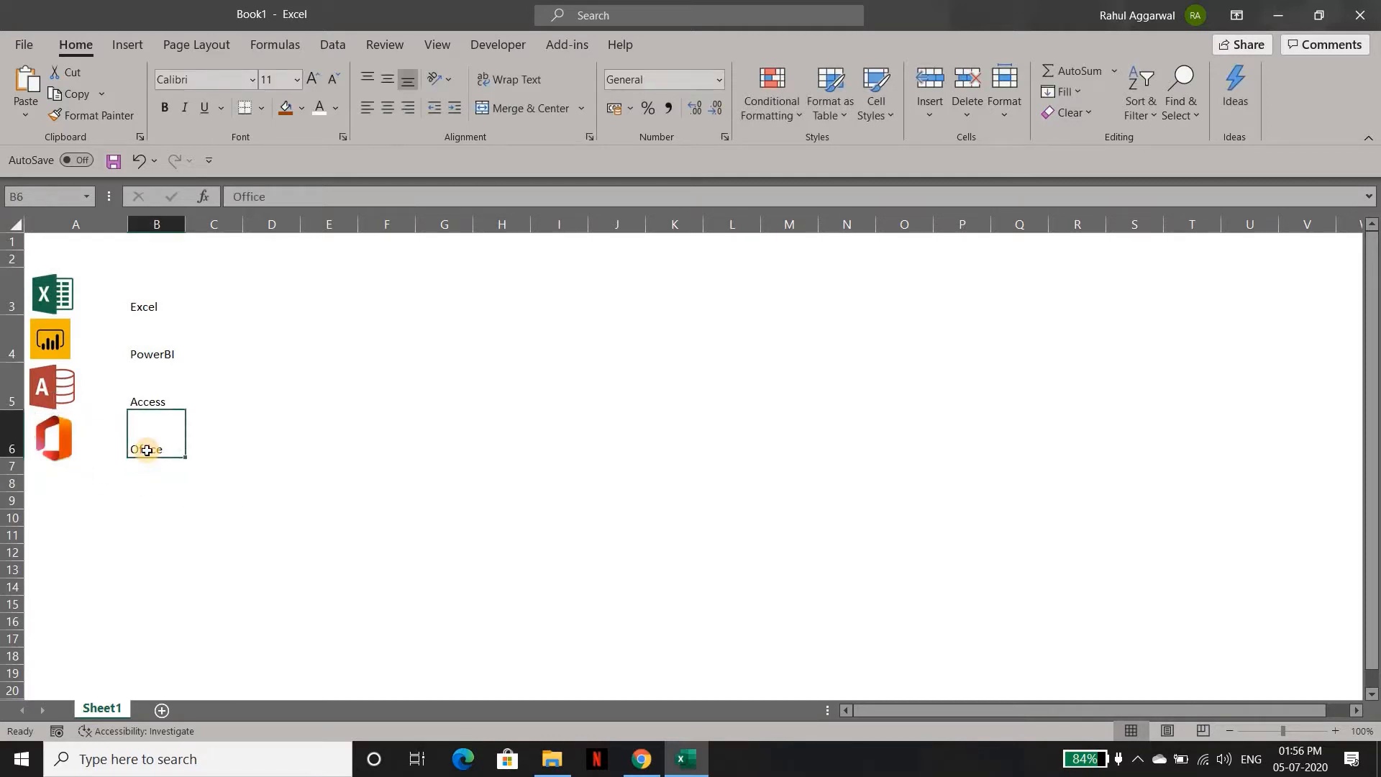
key(ctrl+shift+Up)
key(alt+h)
key(b)
key(a)
key(Left)
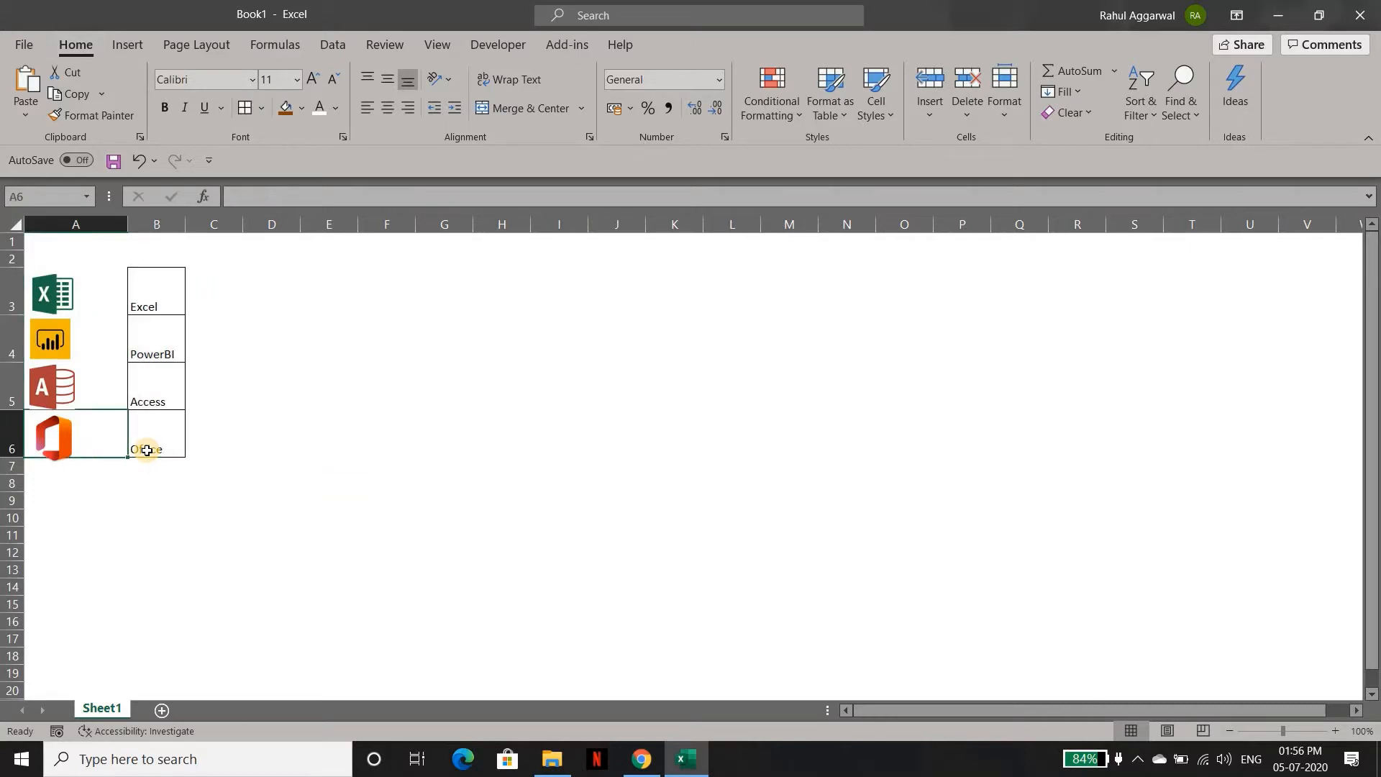
Step: Fine-tune the Office logo so it sits fully inside cell A6
click(55, 436)
click(101, 397)
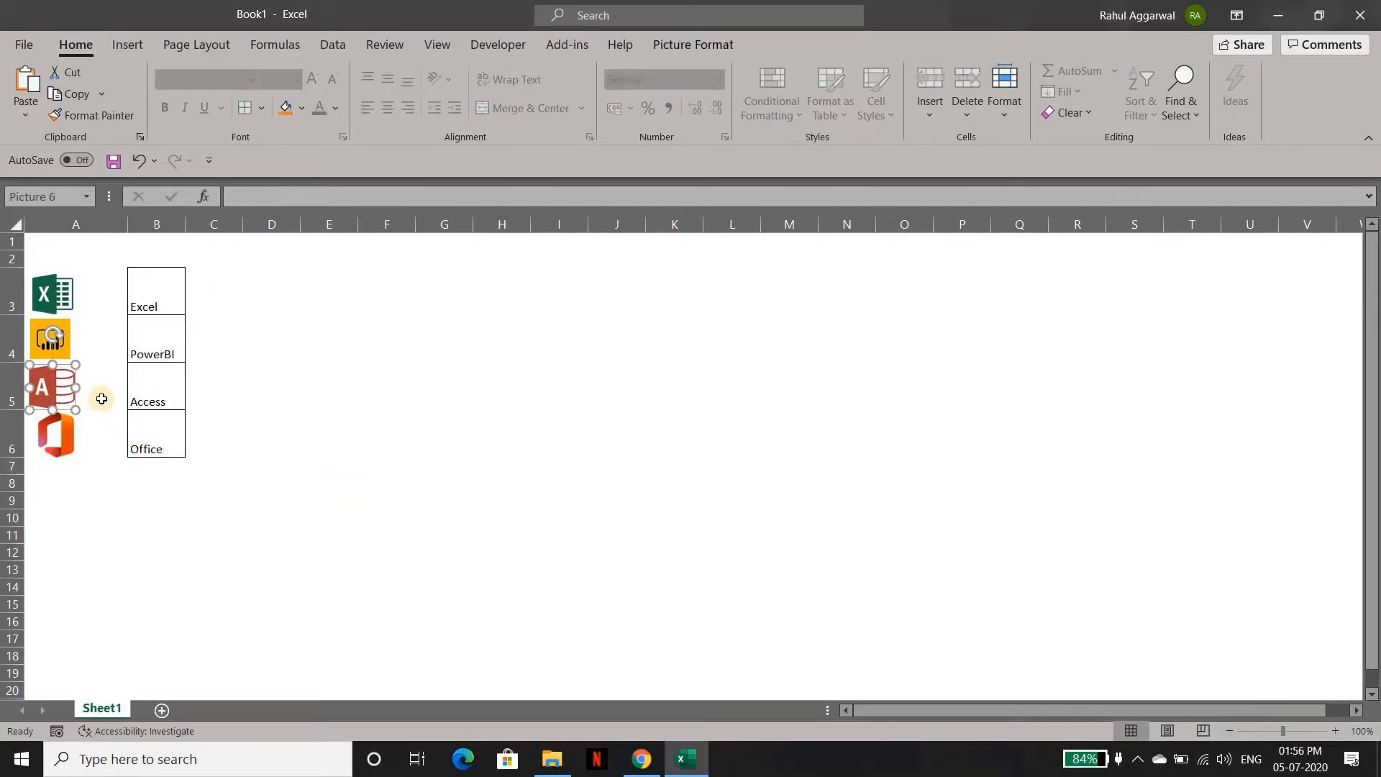
click(87, 344)
click(101, 291)
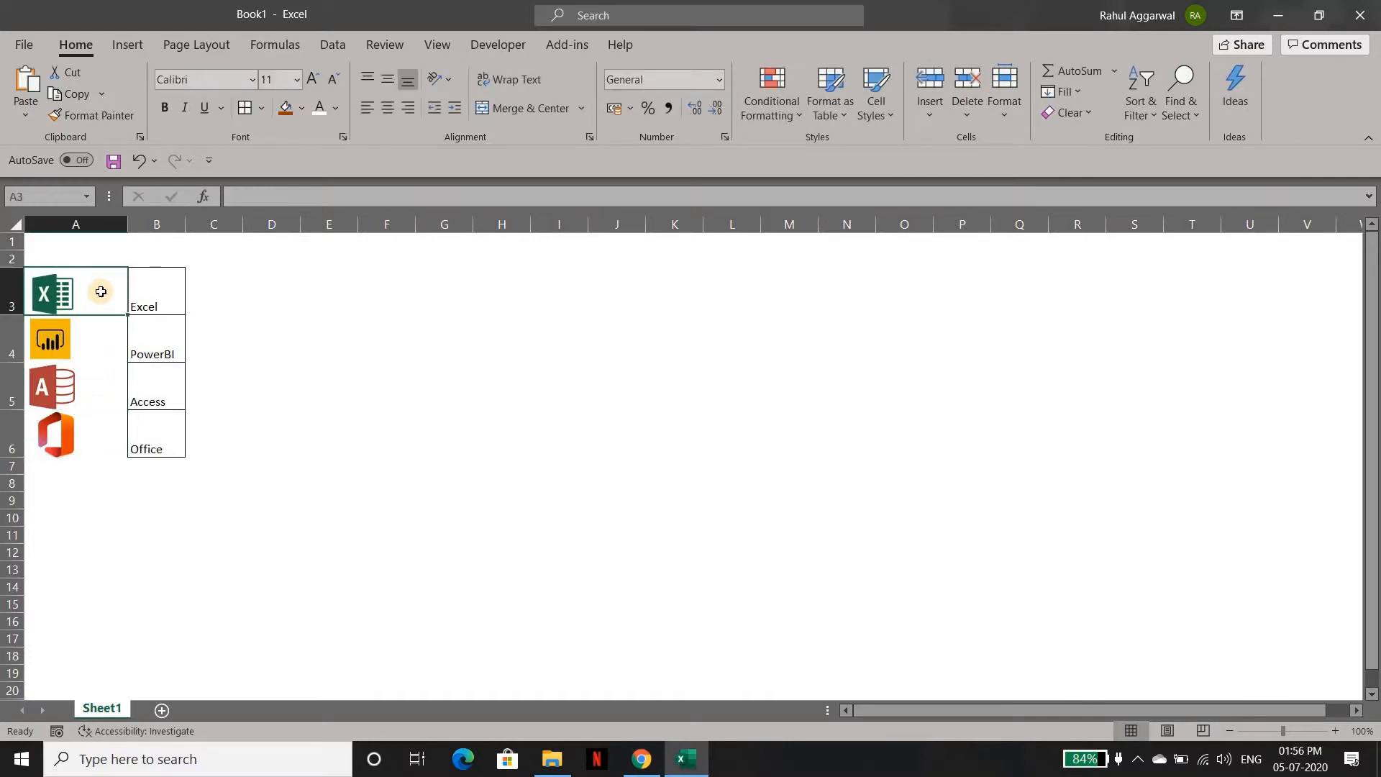
key(Down)
key(Down)
key(Down)
key(Down)
key(Up)
key(Right)
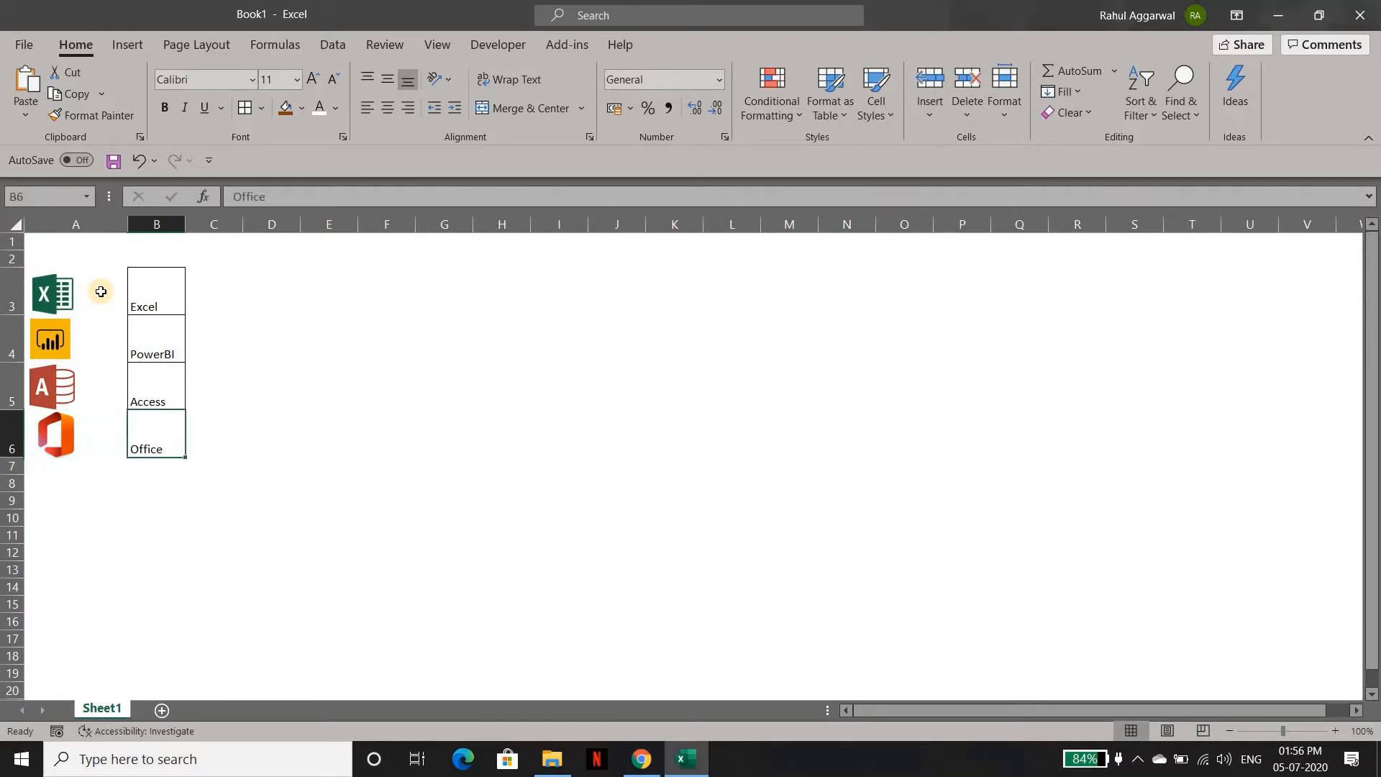
key(Up)
key(Up)
key(Up)
key(Up)
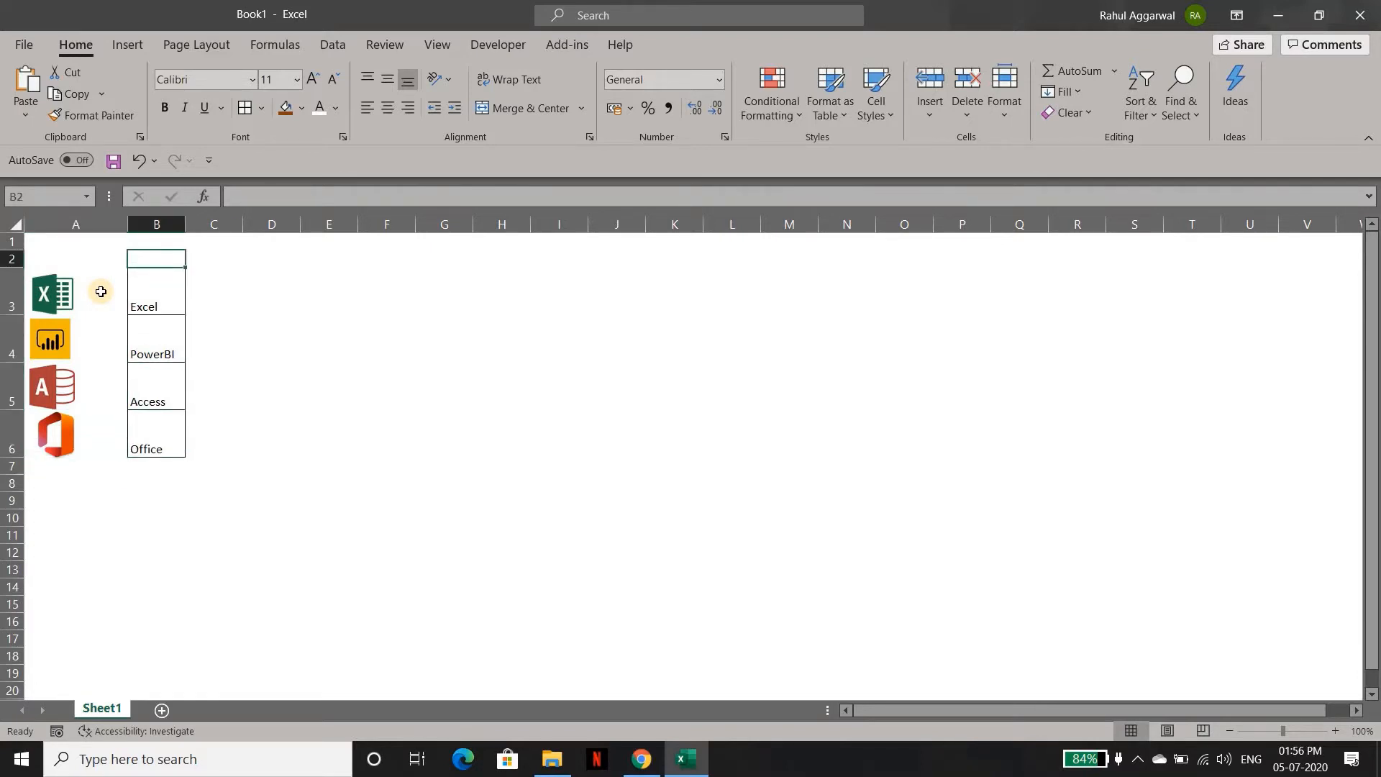
key(Down)
key(ctrl+shift+Down)
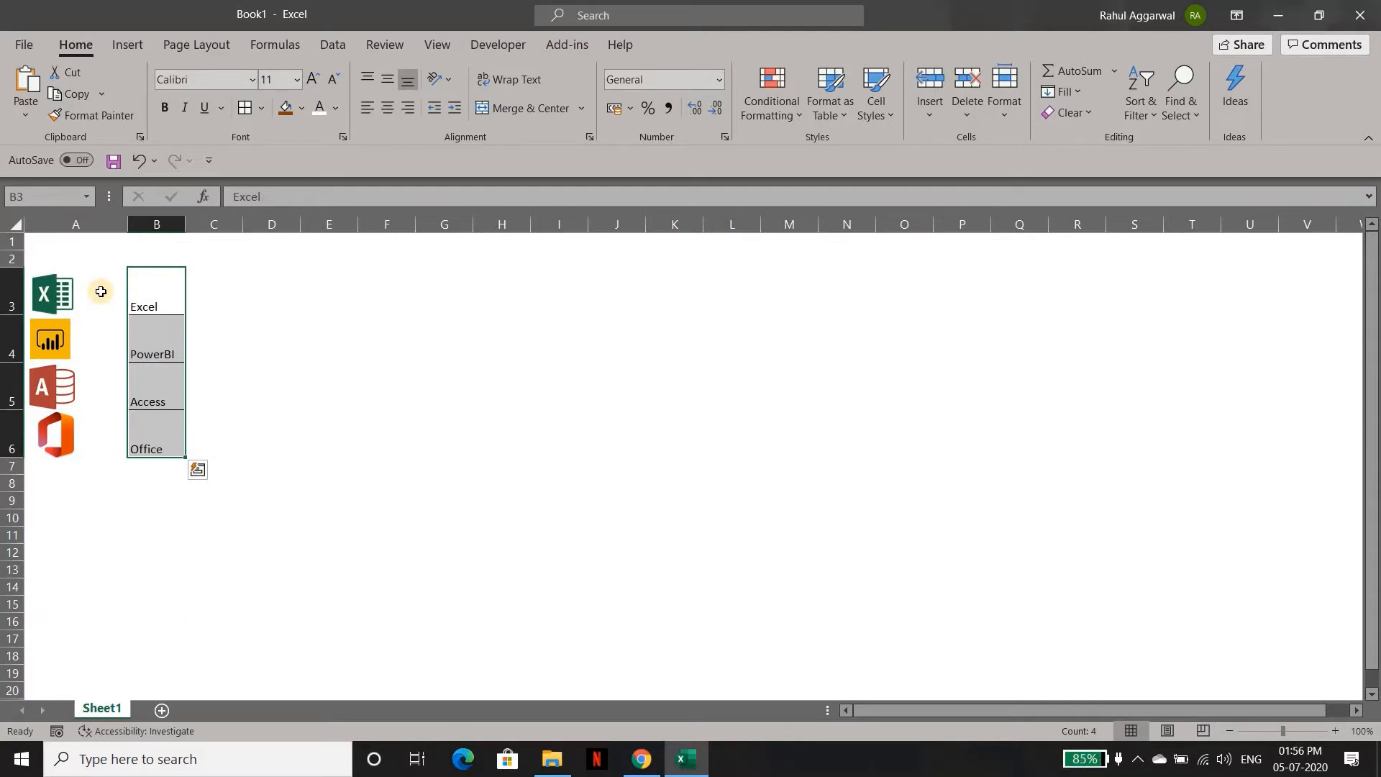
key(Right)
key(Right)
key(Right)
key(Right)
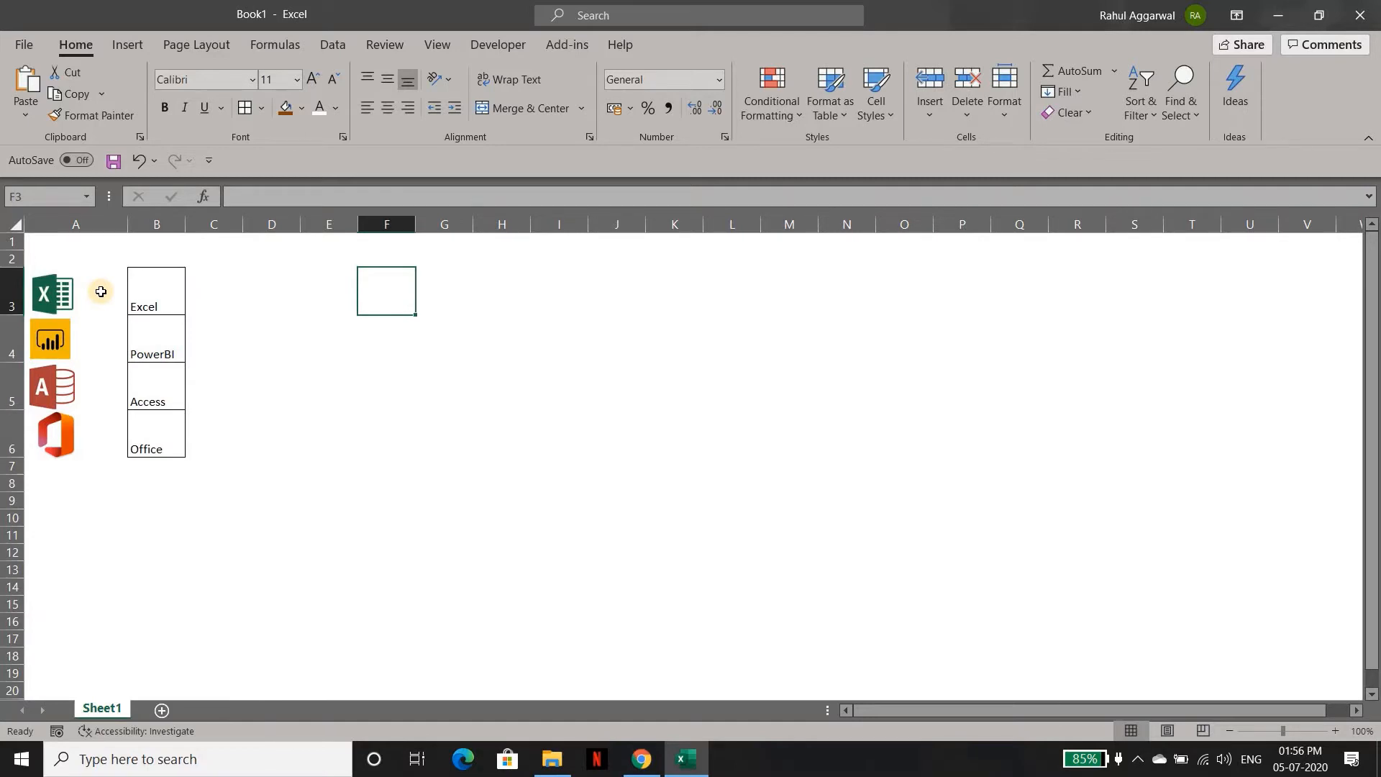
key(Left)
key(Left)
key(Left)
key(Left)
key(Left)
key(shift+Down)
key(shift+Down)
key(shift+Down)
key(shift+Down)
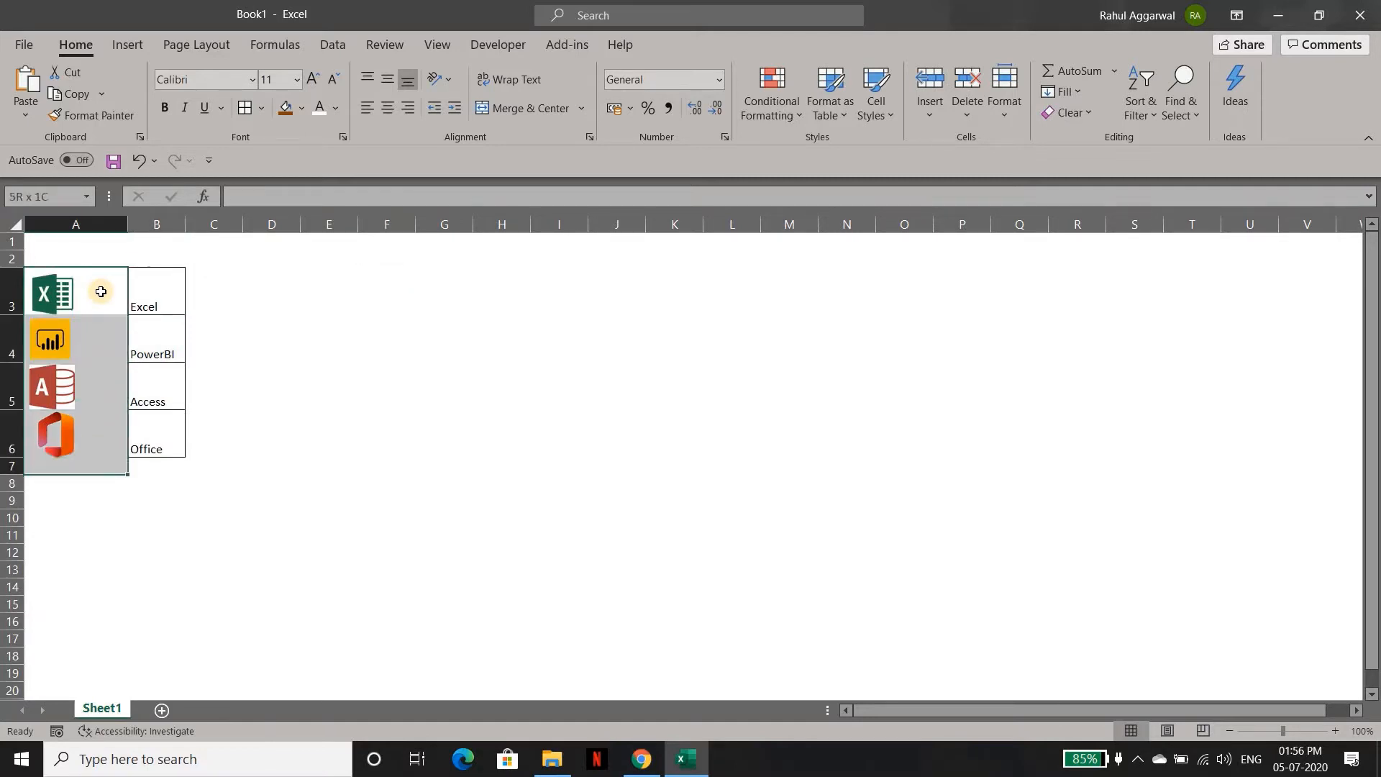
key(shift+Up)
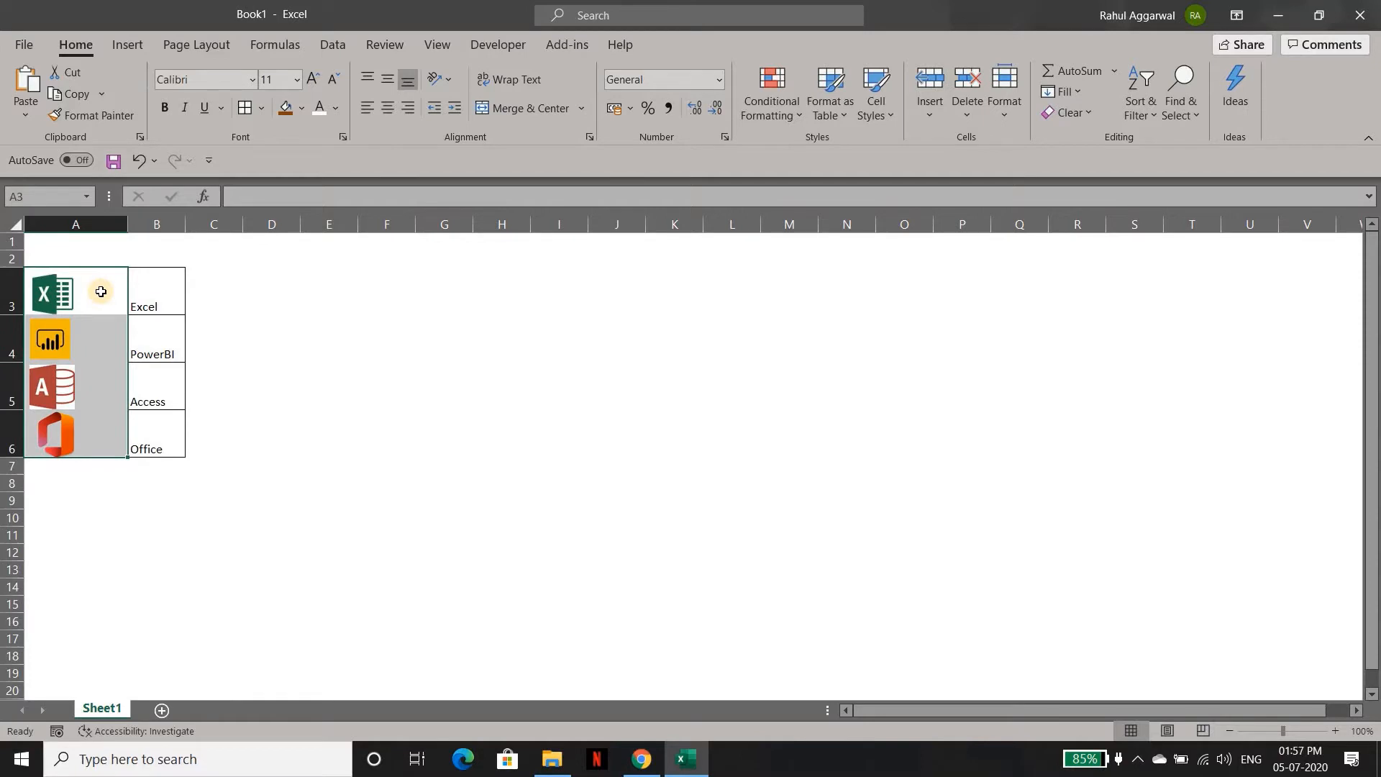
Step: Add a list data validation to cell H3 with the product names in =$B$3:$B$6 as its source
key(Right)
key(Right)
key(Right)
key(Right)
key(Right)
key(Right)
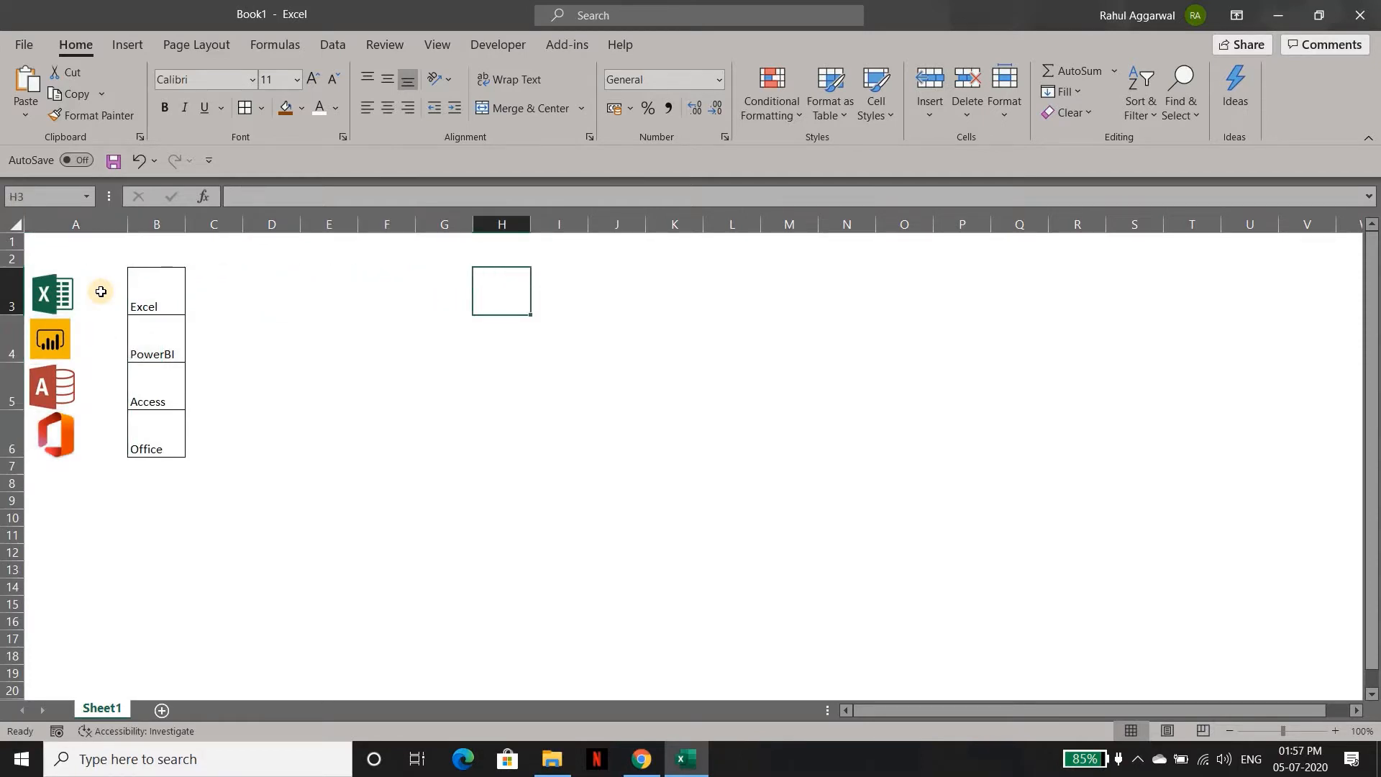
click(319, 43)
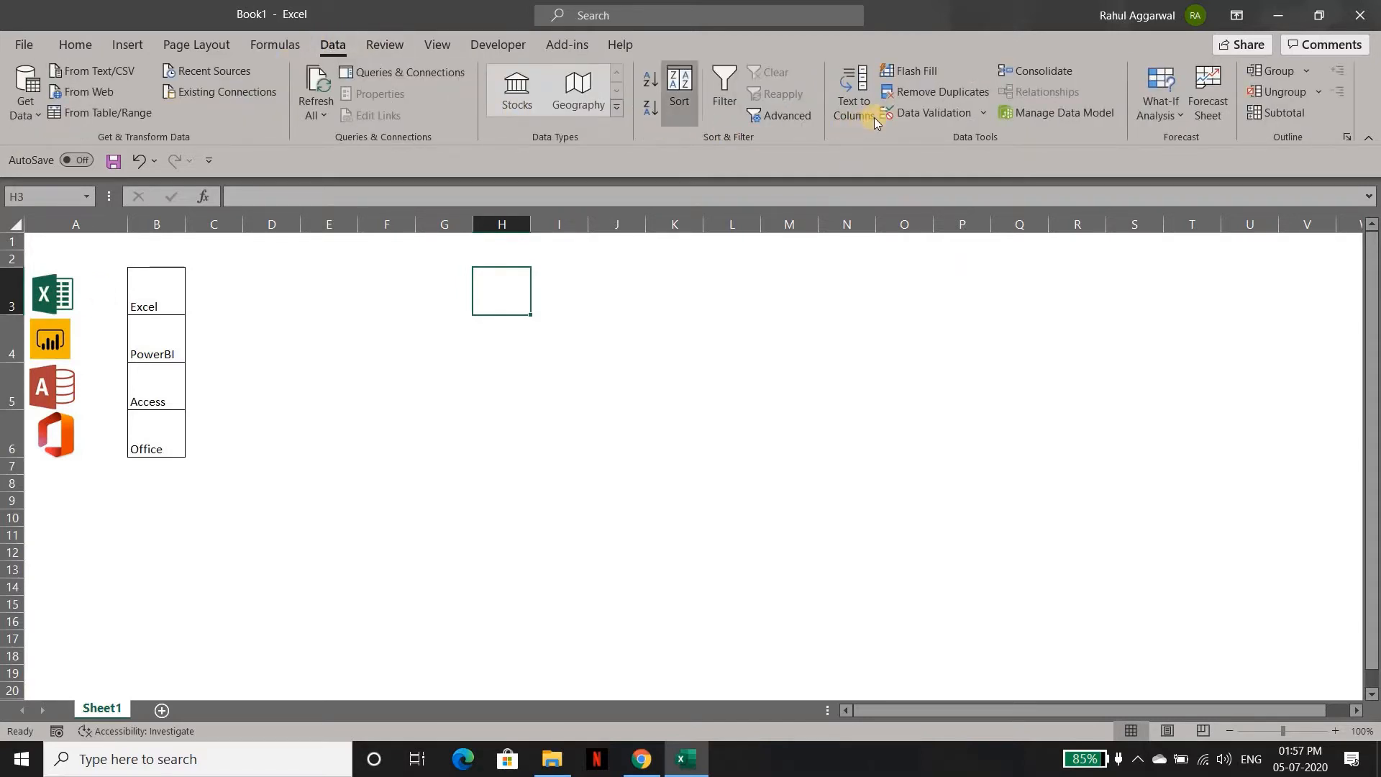
click(918, 117)
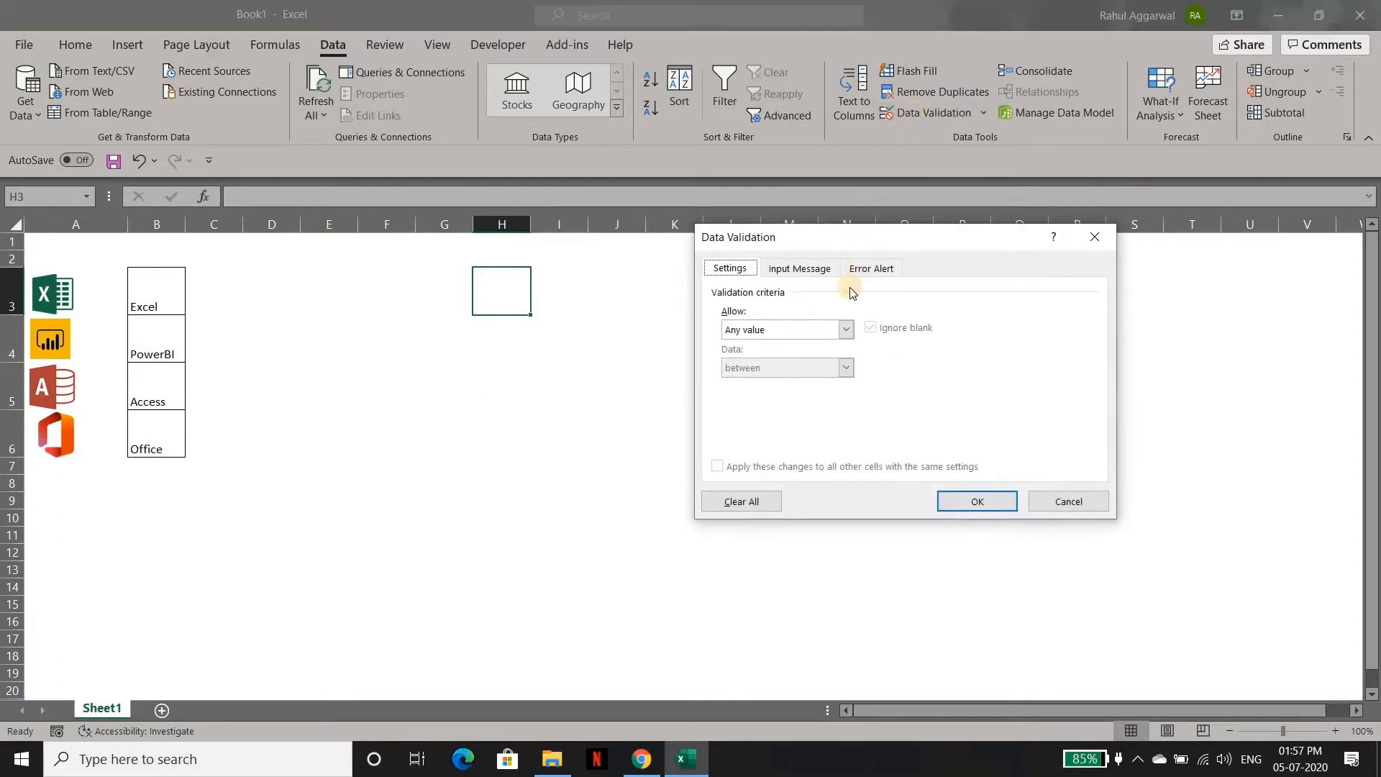
click(846, 333)
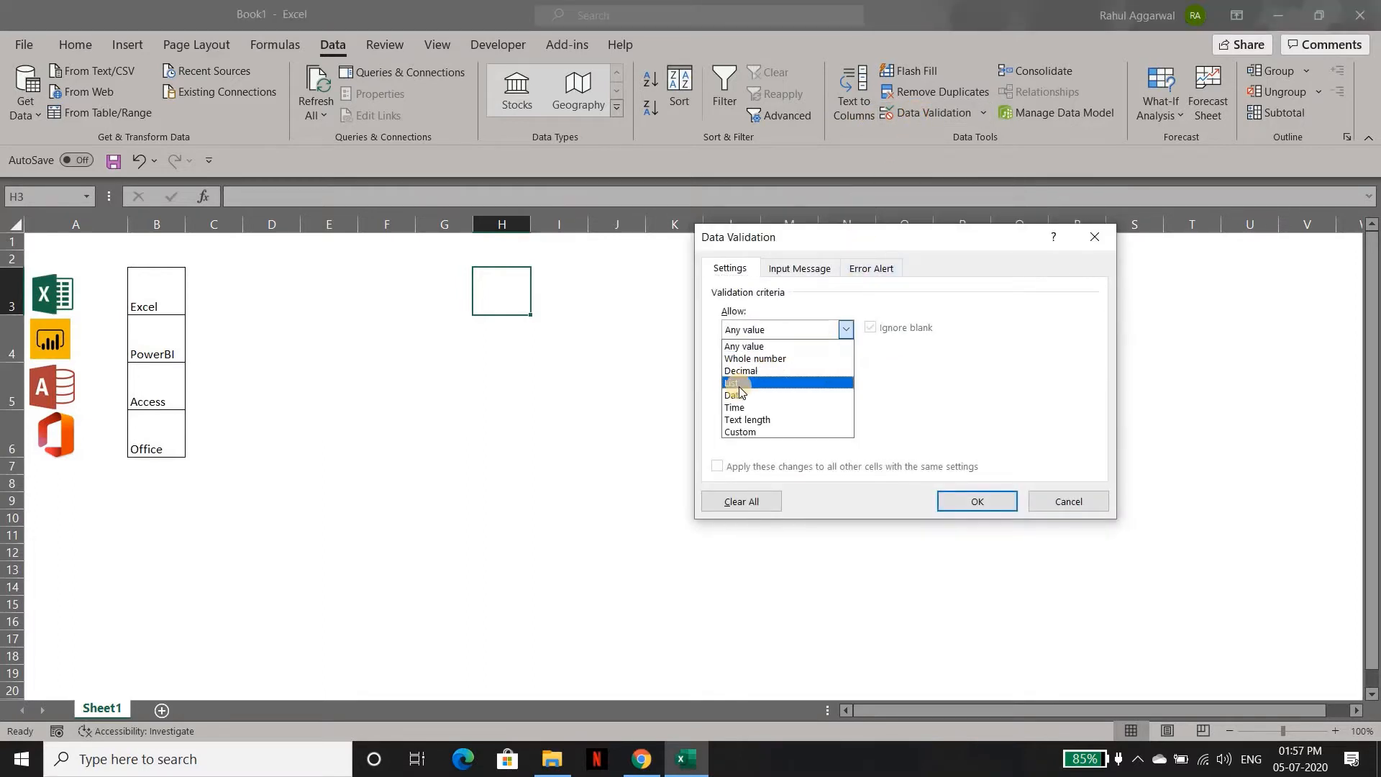
click(739, 388)
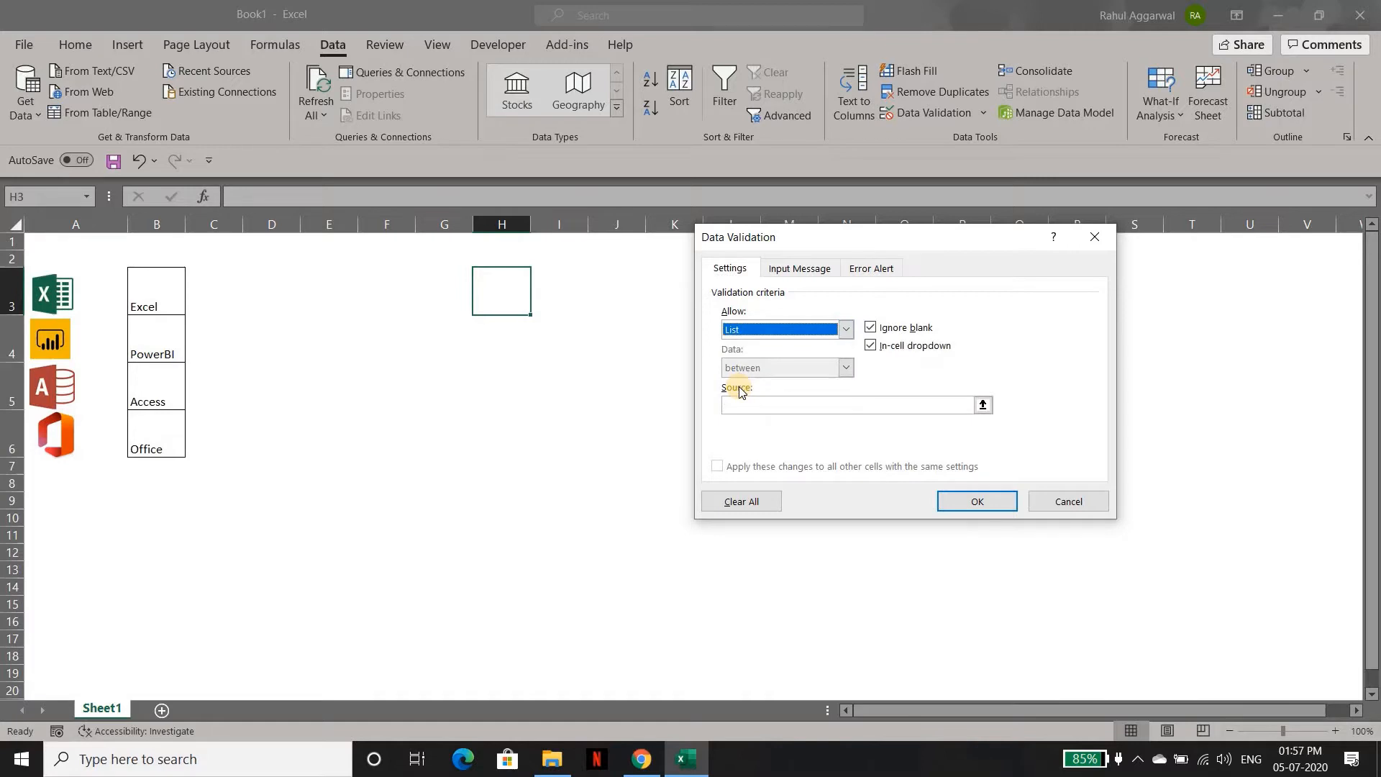
click(734, 407)
click(153, 296)
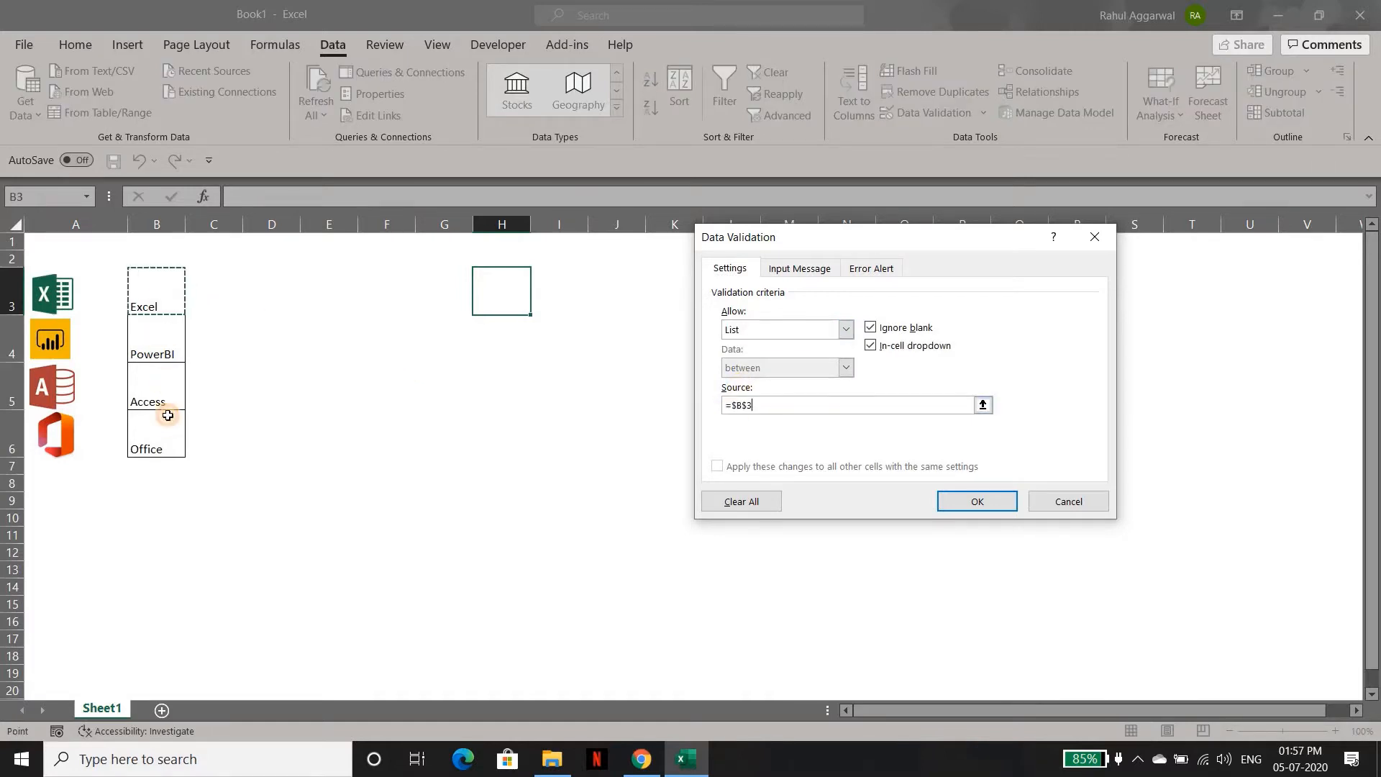
drag(168, 415, 170, 438)
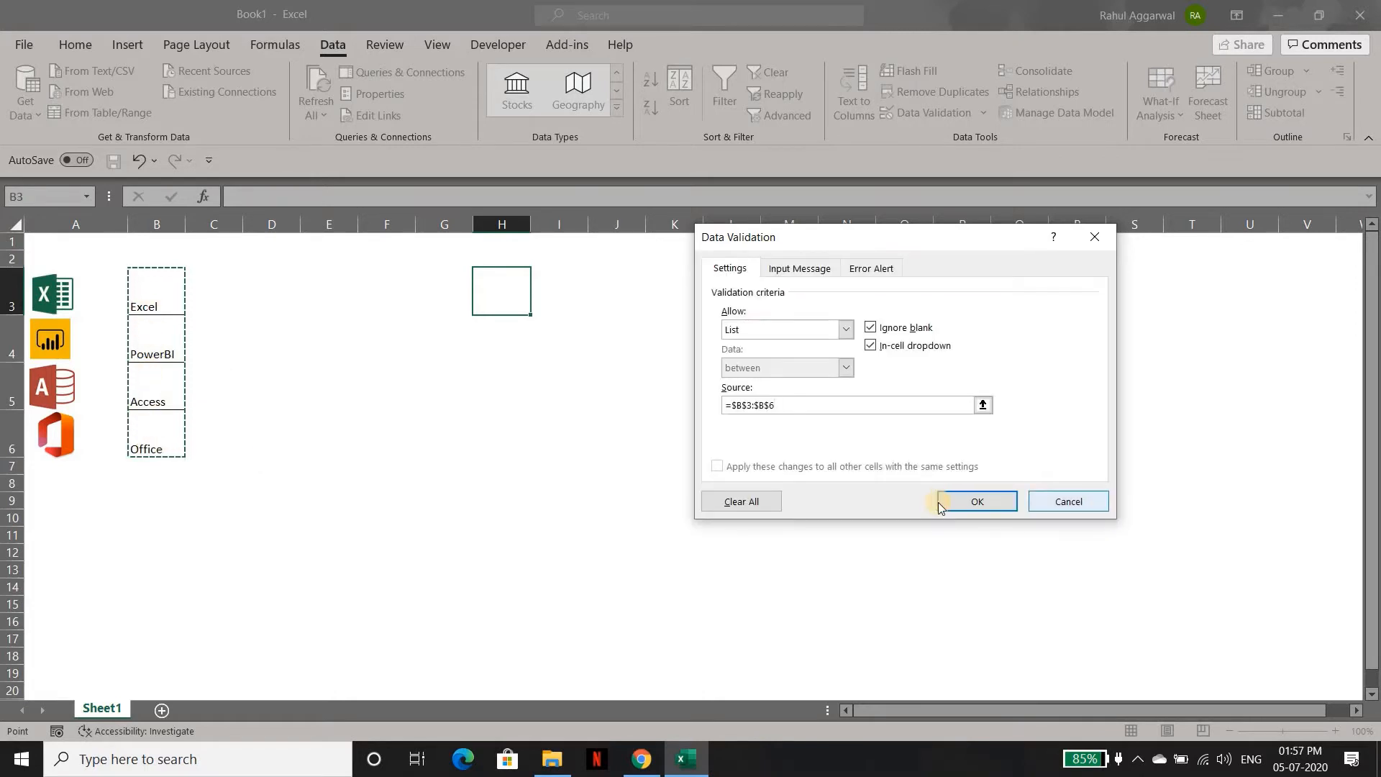
click(963, 503)
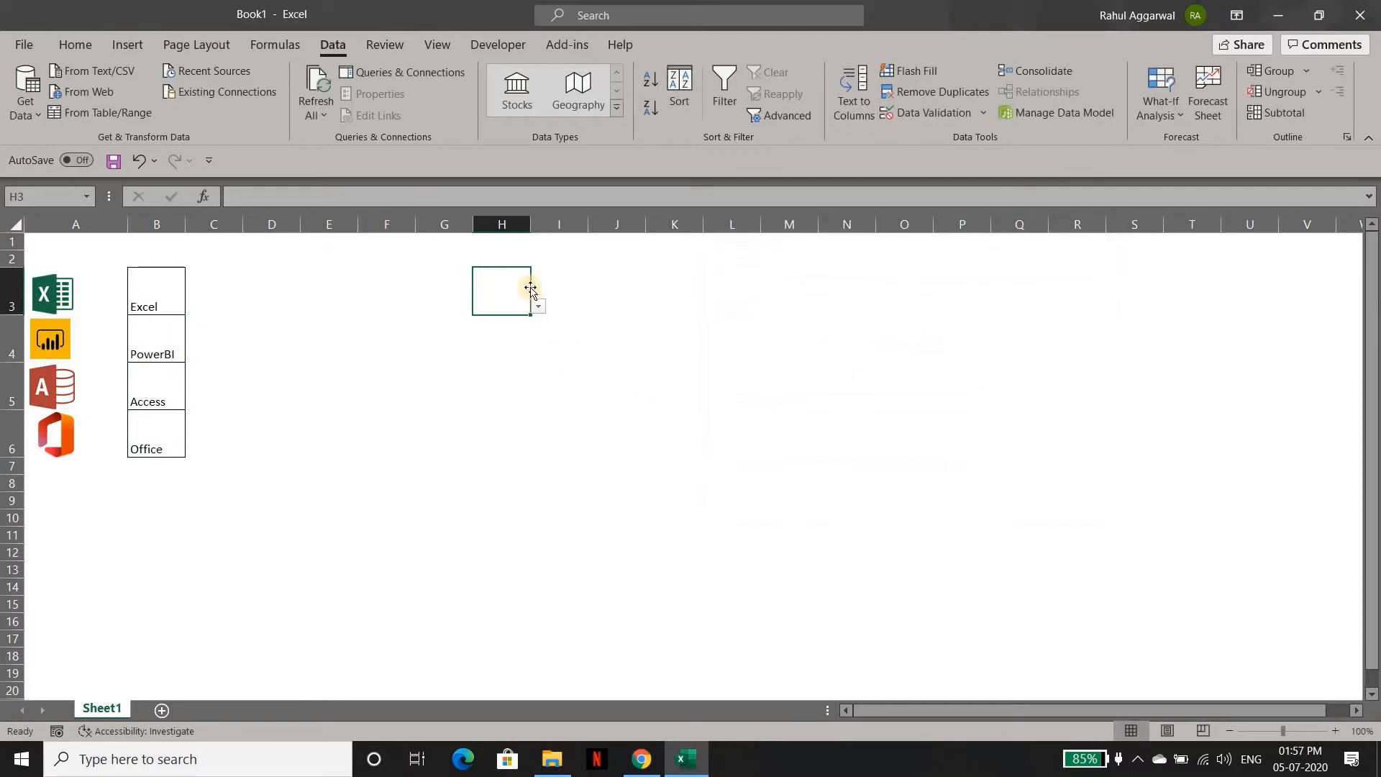
Step: Try out the drop-down in H3 by choosing Excel and then PowerBI
click(539, 307)
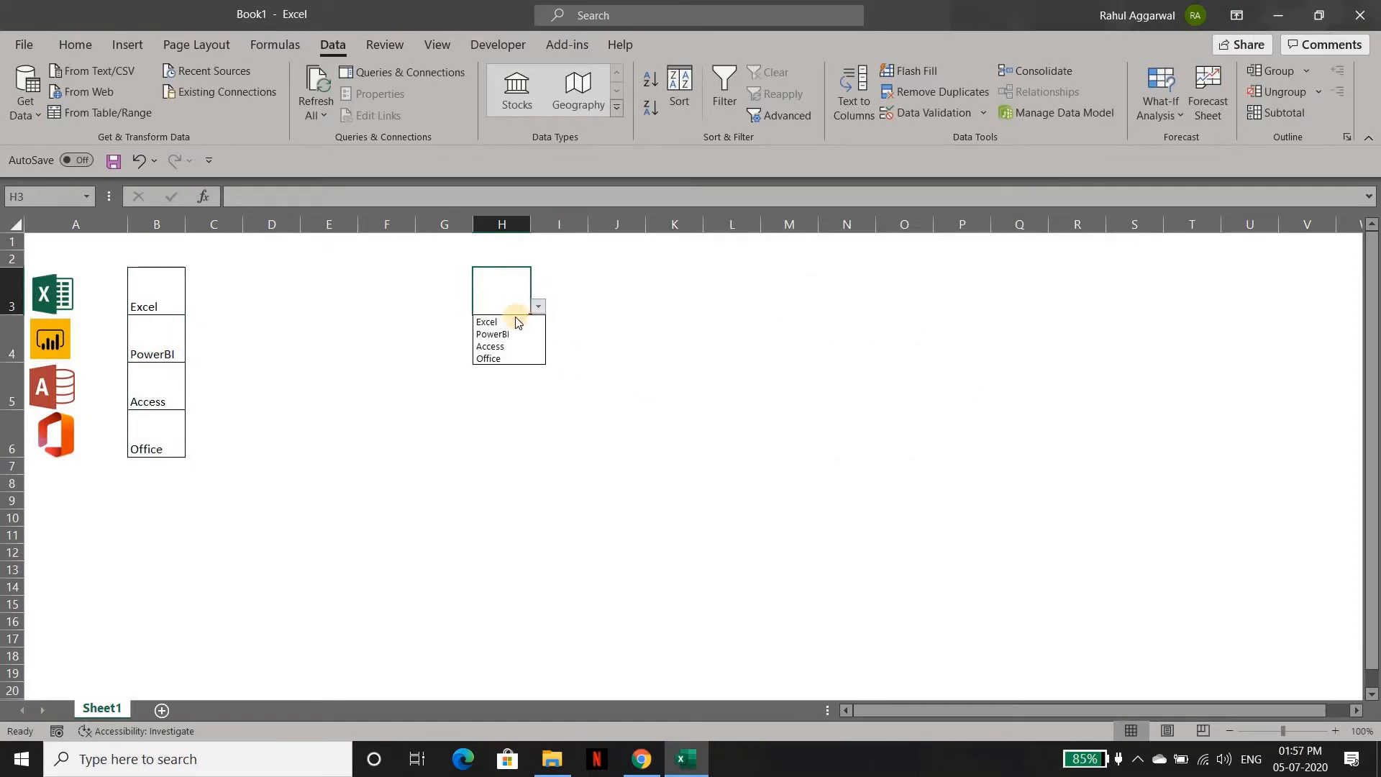
click(514, 320)
key(alt+Down)
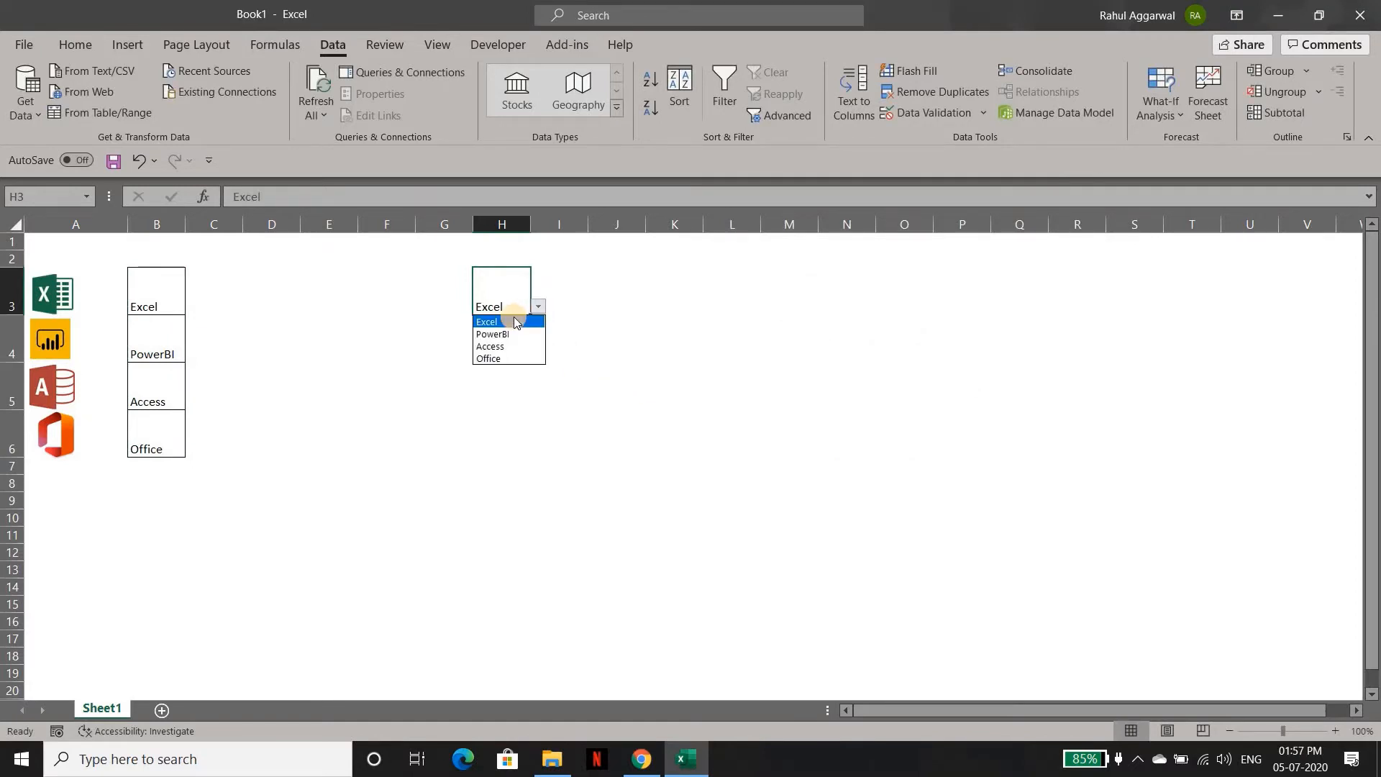
key(Down)
key(Return)
key(alt+Down)
key(Down)
key(Return)
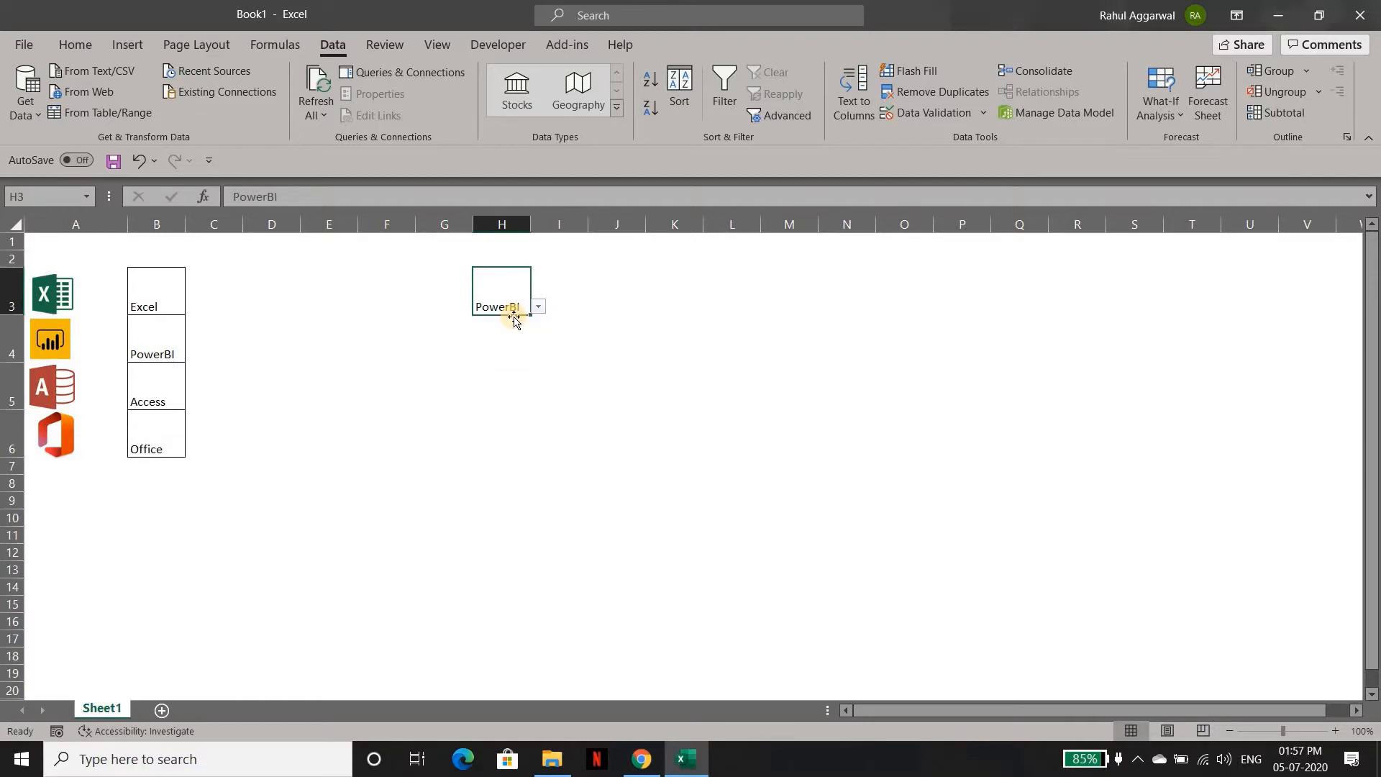
Step: Enter the label "Application Selection" in G3 and autofit the width of column G
key(Left)
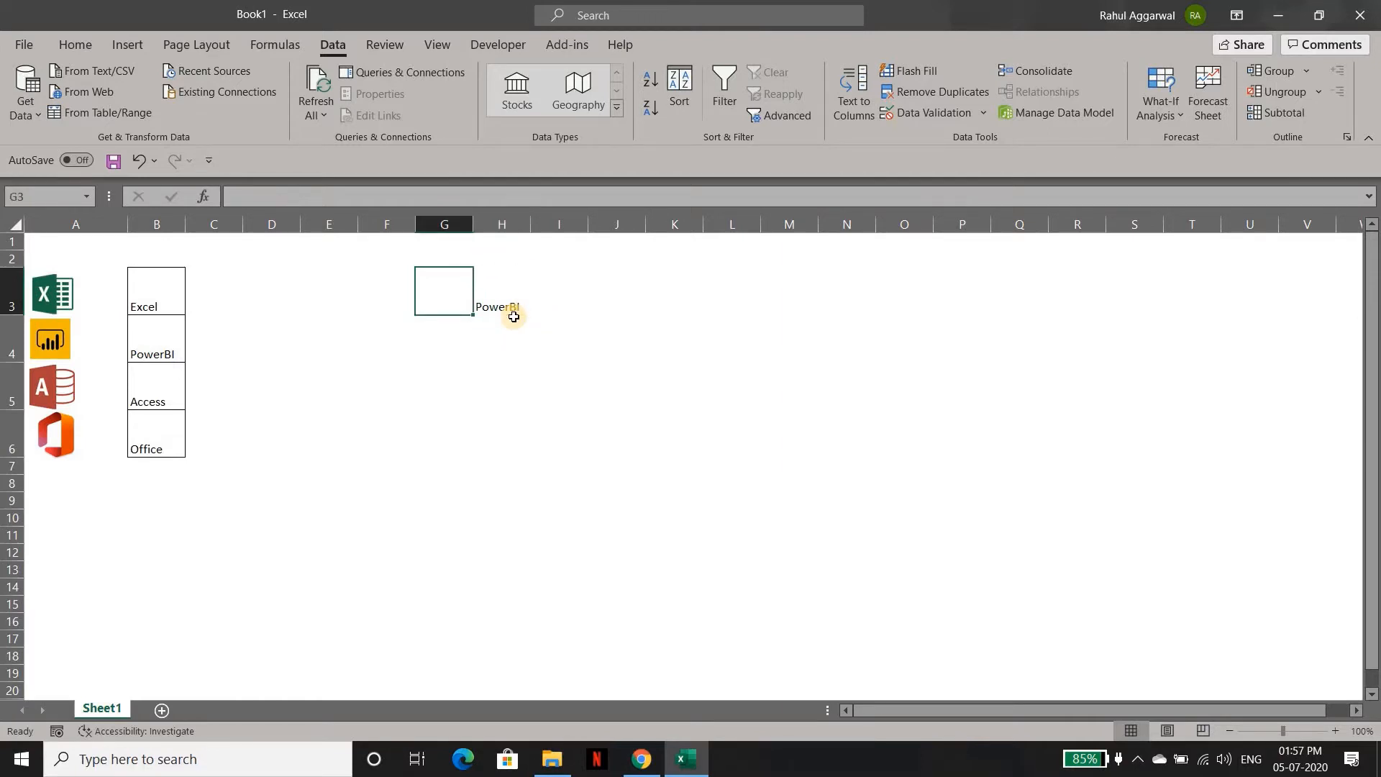
text(Application)
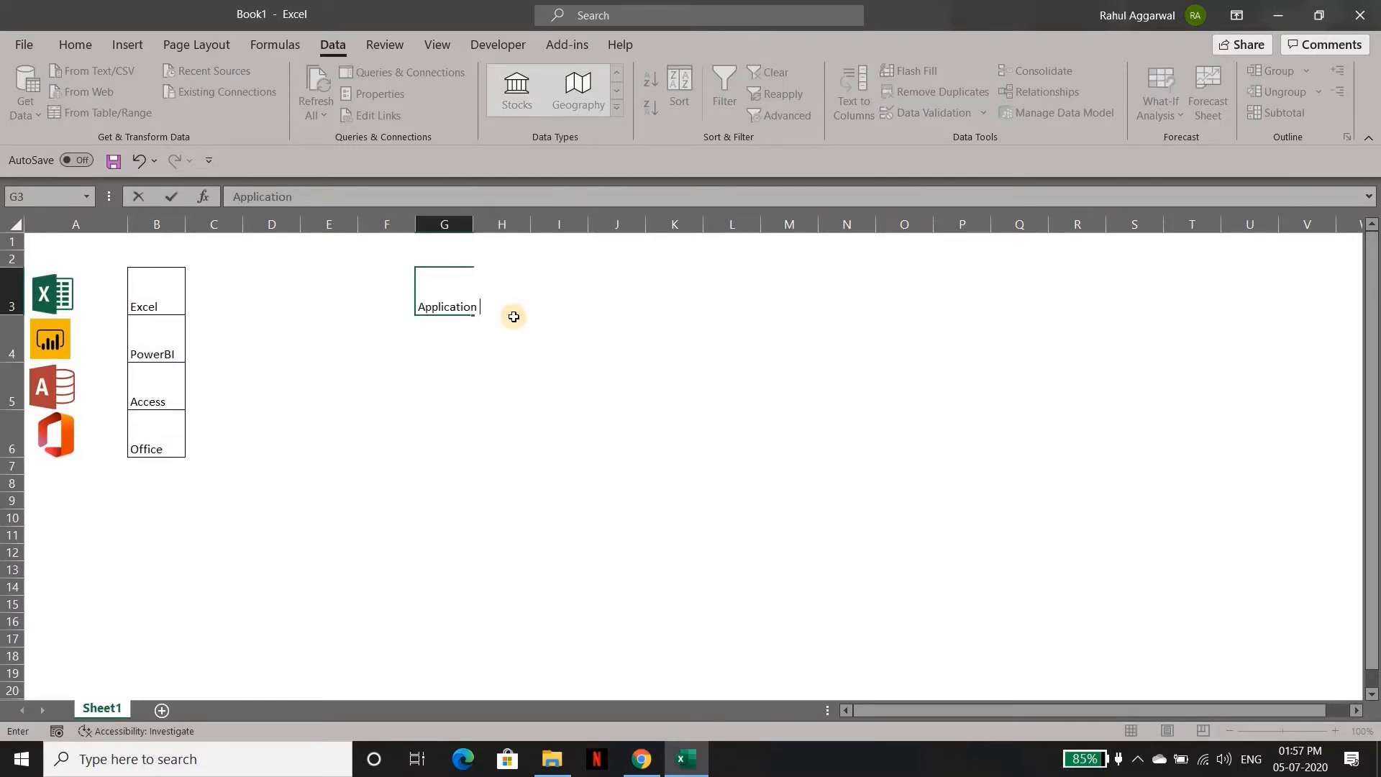
text( Selection)
key(Return)
key(Up)
key(alt+h)
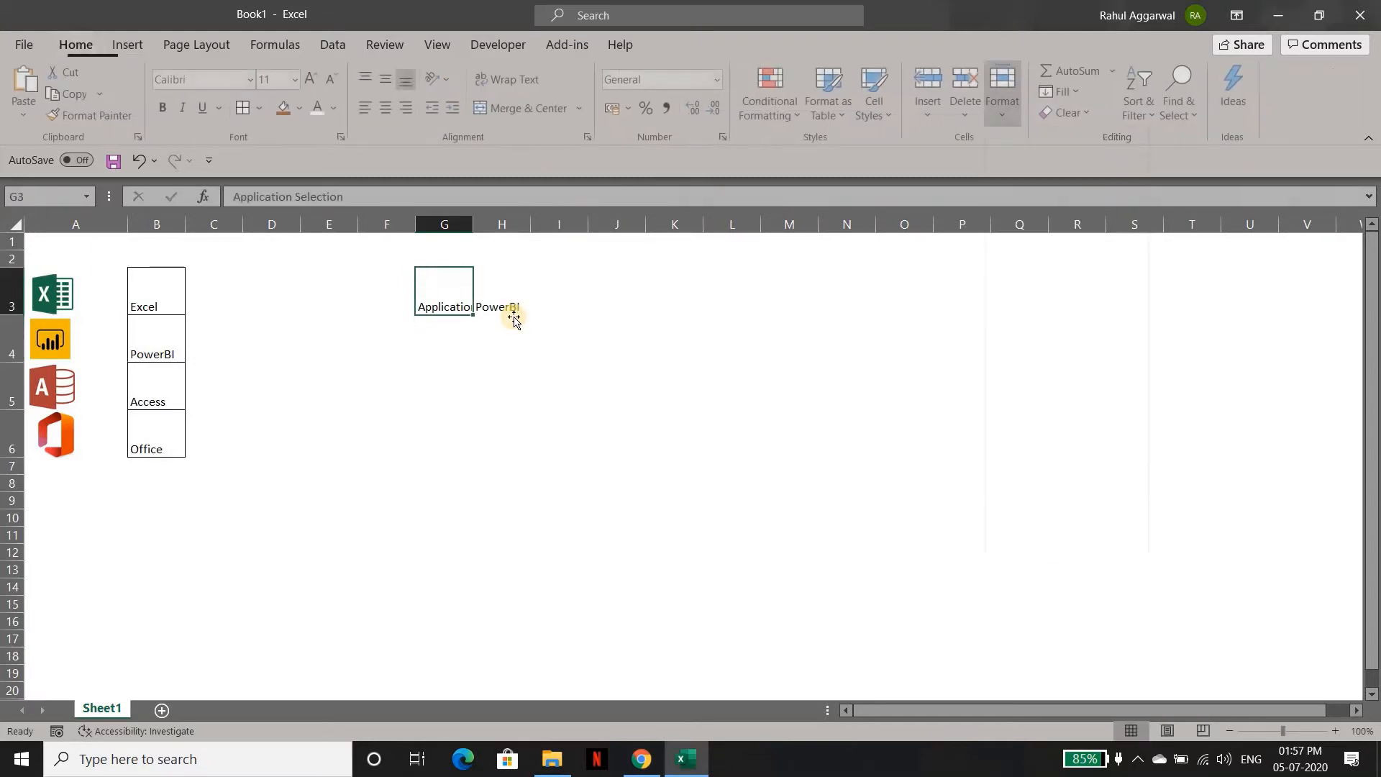
key(o)
key(i)
Step: Format G3:H3 with bold text centred horizontally and vertically, and with all borders
key(shift+Right)
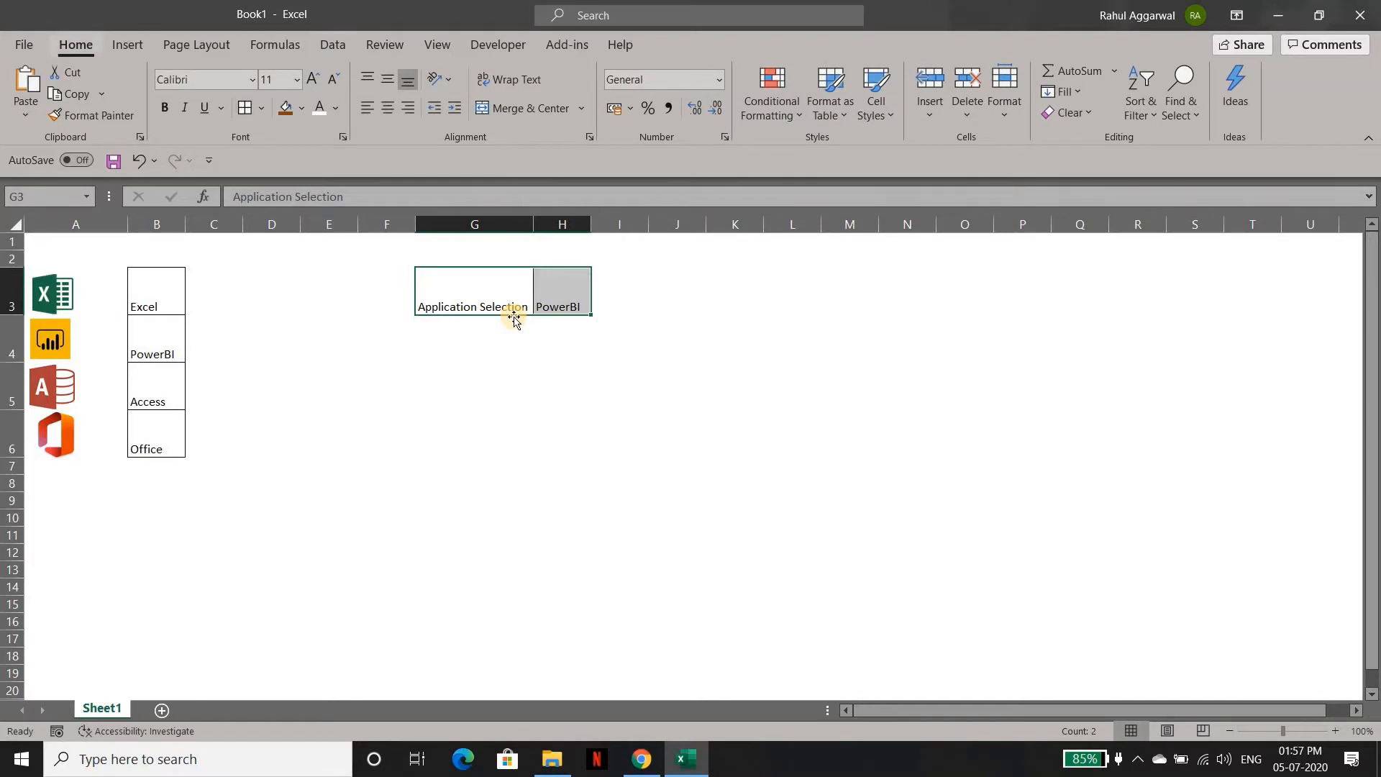
key(alt+a)
text(ham)
key(Escape)
key(alt+h)
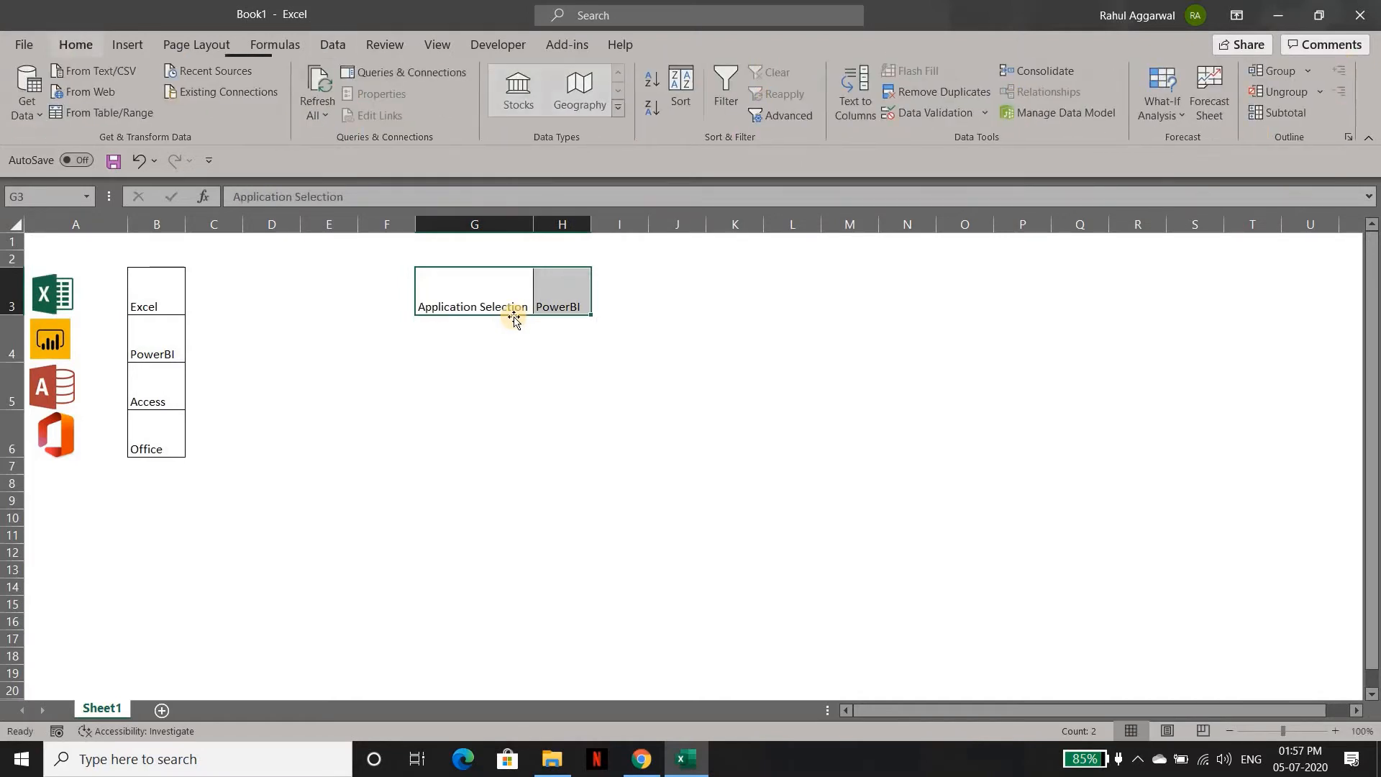
key(a)
key(c)
key(m)
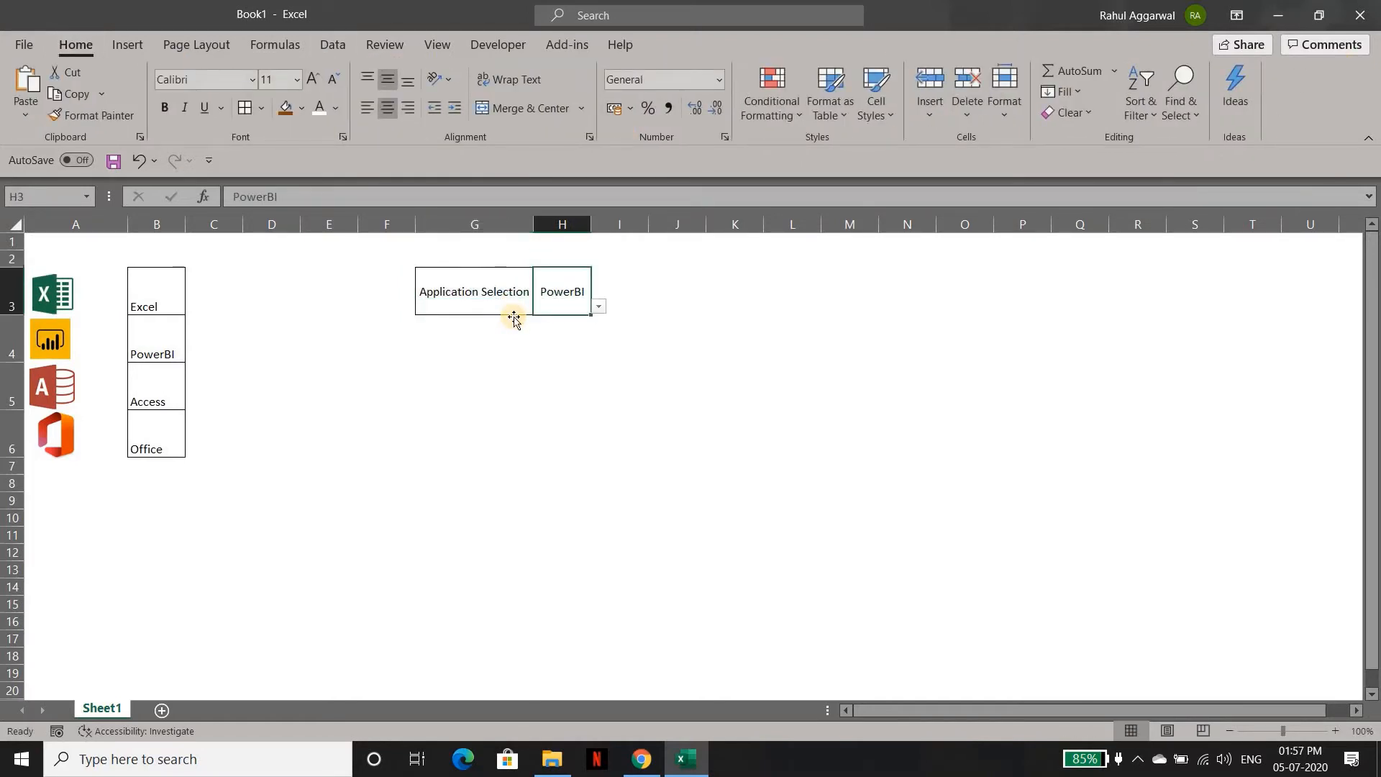
key(ctrl+b)
key(Right)
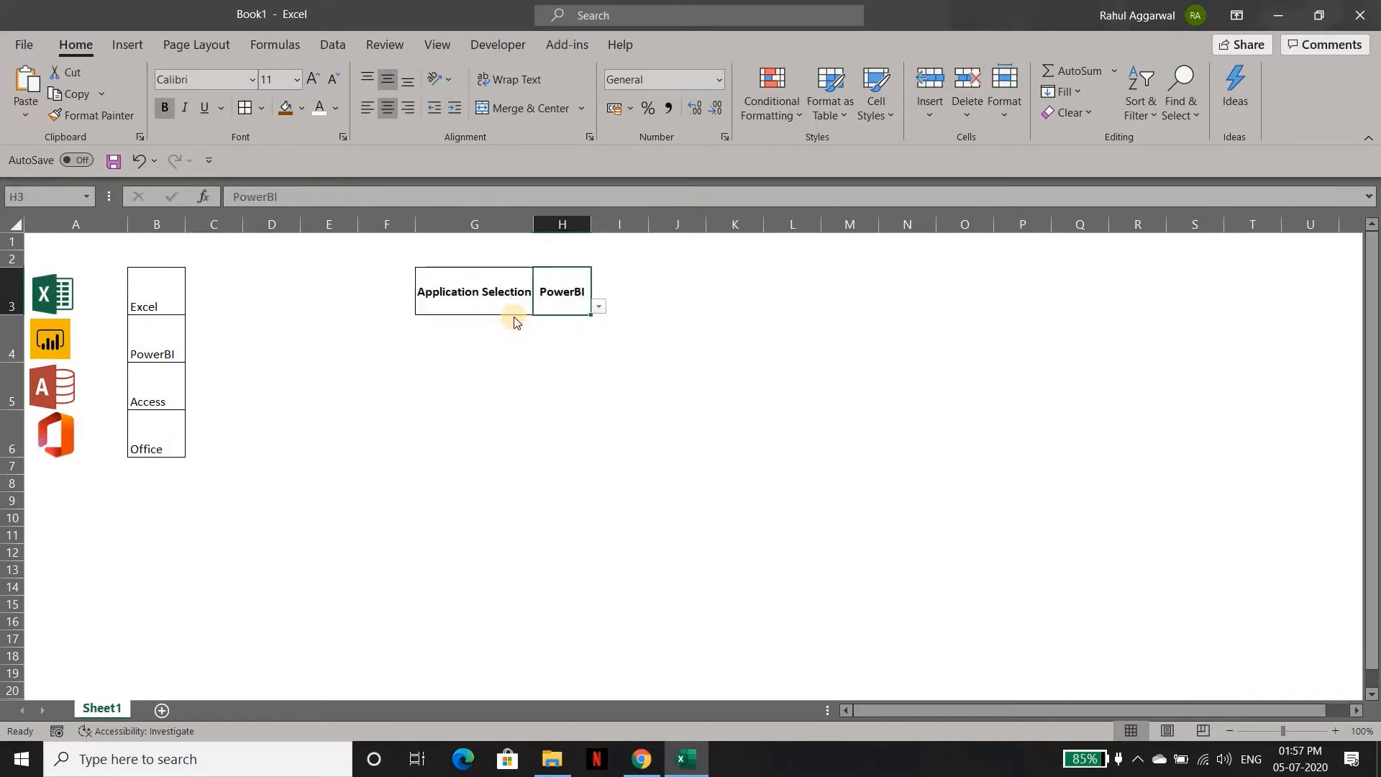
Step: Fill the drop-down cell H3 with a light grey theme colour
key(alt+h)
key(h)
key(Down)
key(Down)
key(Down)
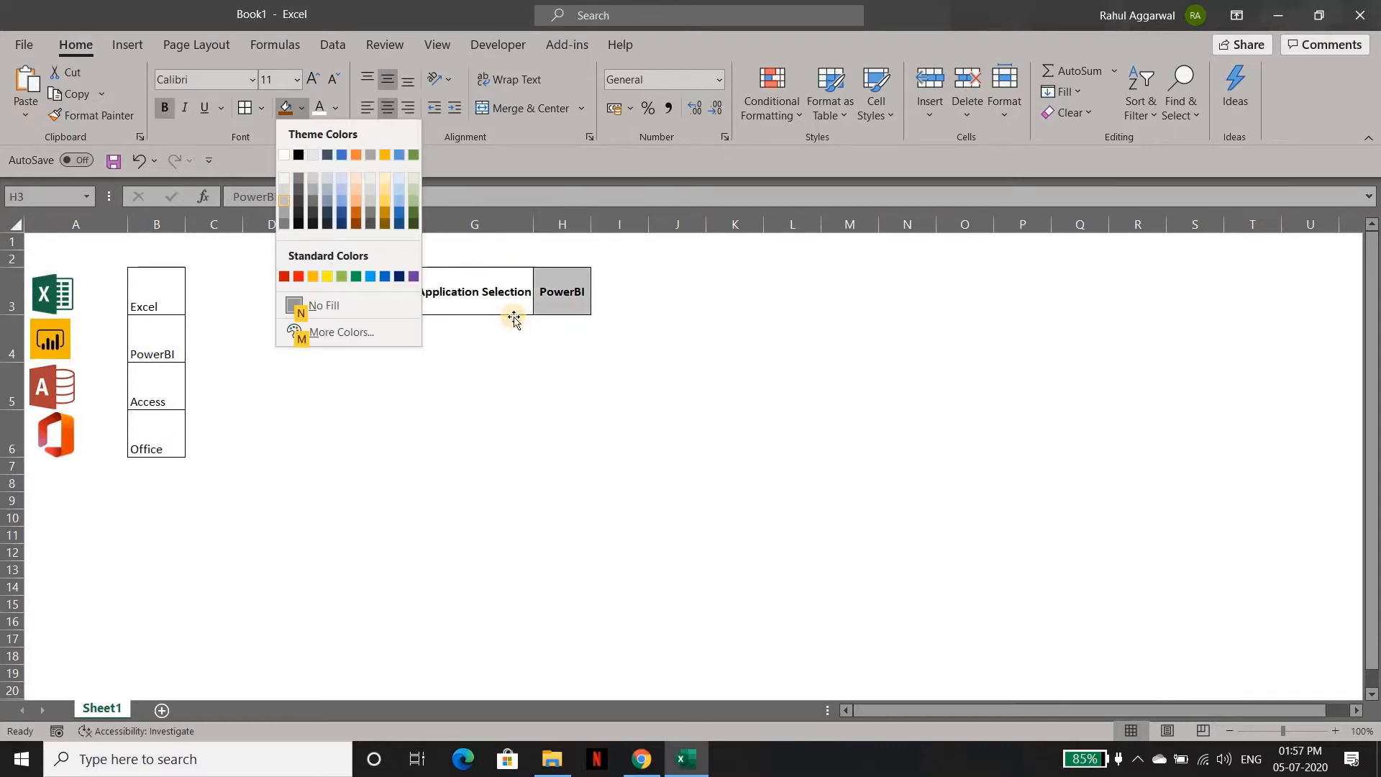
key(Return)
Step: Choose Excel from the drop-down list in H3
key(Left)
key(Right)
key(alt+Down)
key(Down)
key(Down)
key(Up)
key(Up)
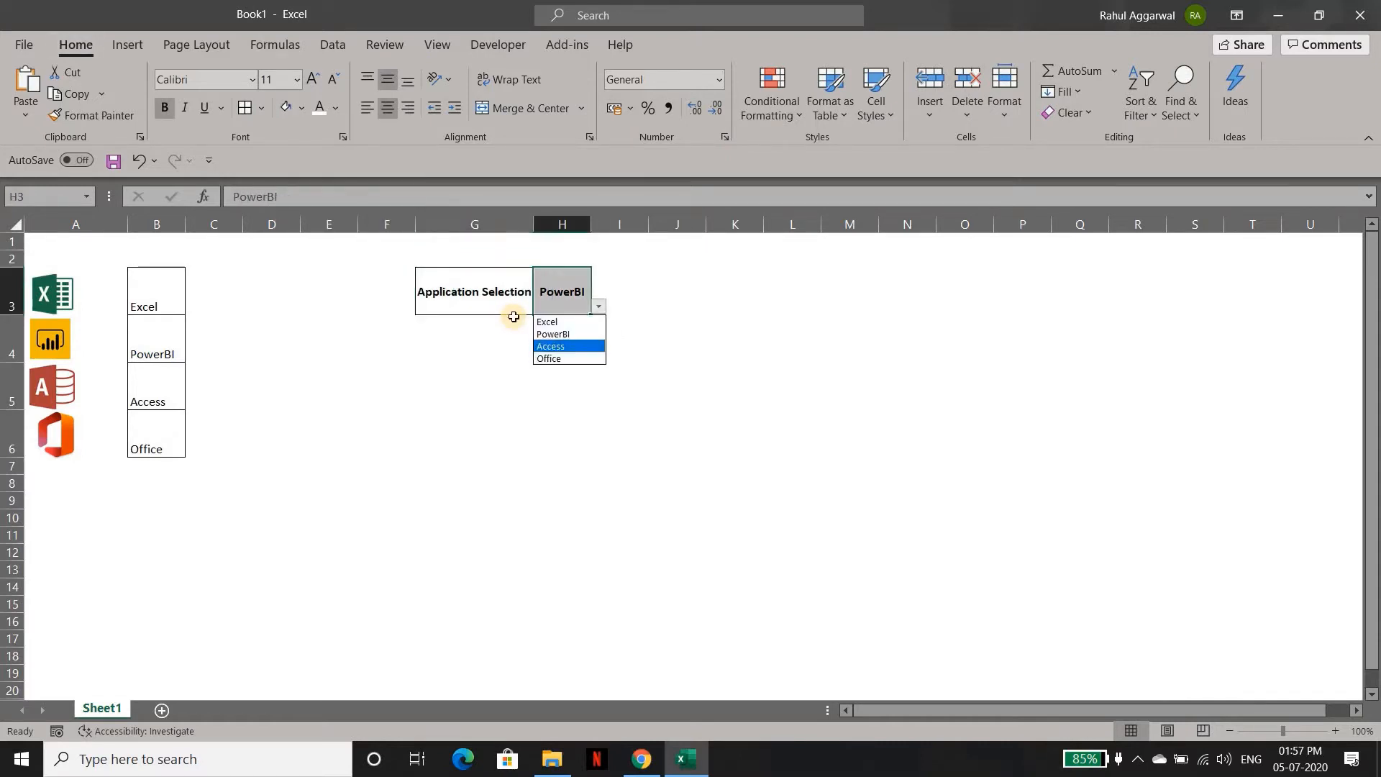
key(Return)
key(Down)
key(Up)
Step: Put a border around cell J3 and widen column J to make room for the picture
key(Right)
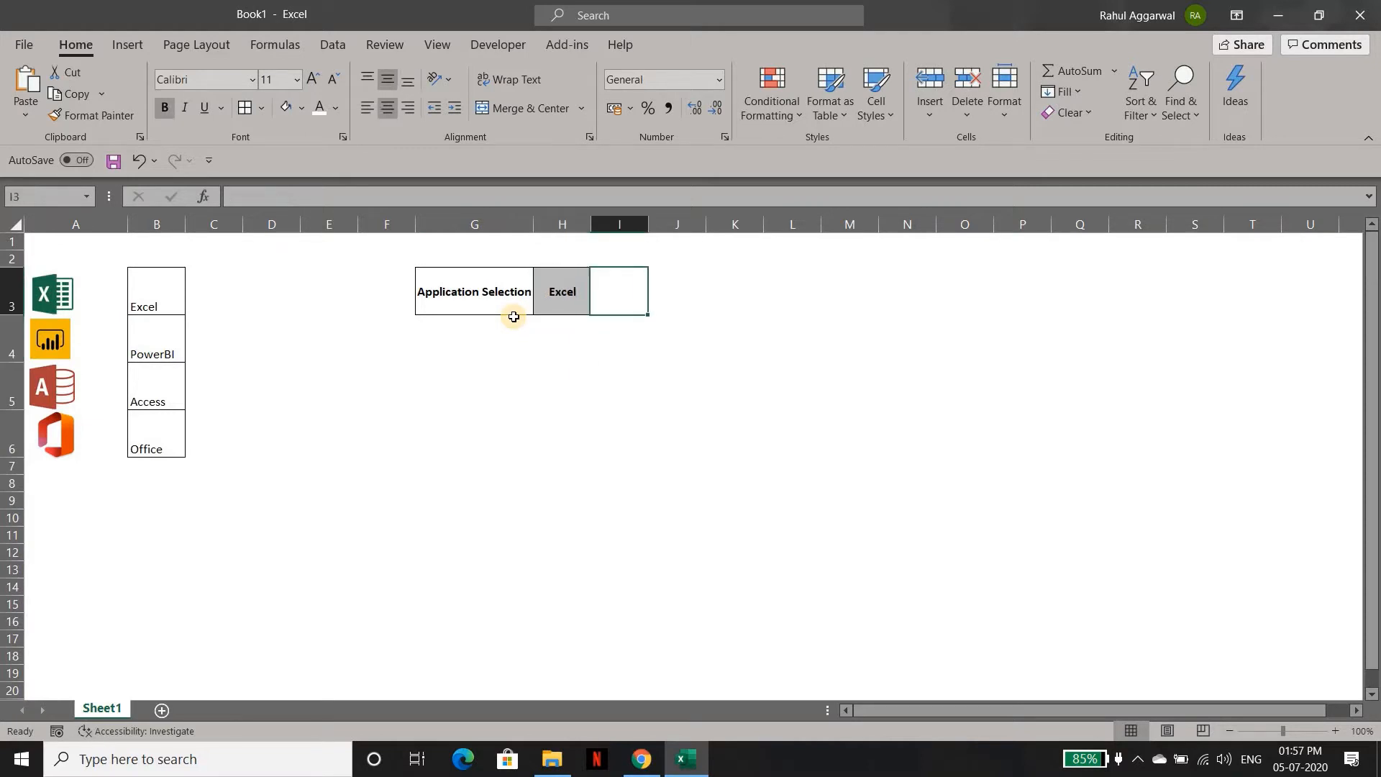
key(Right)
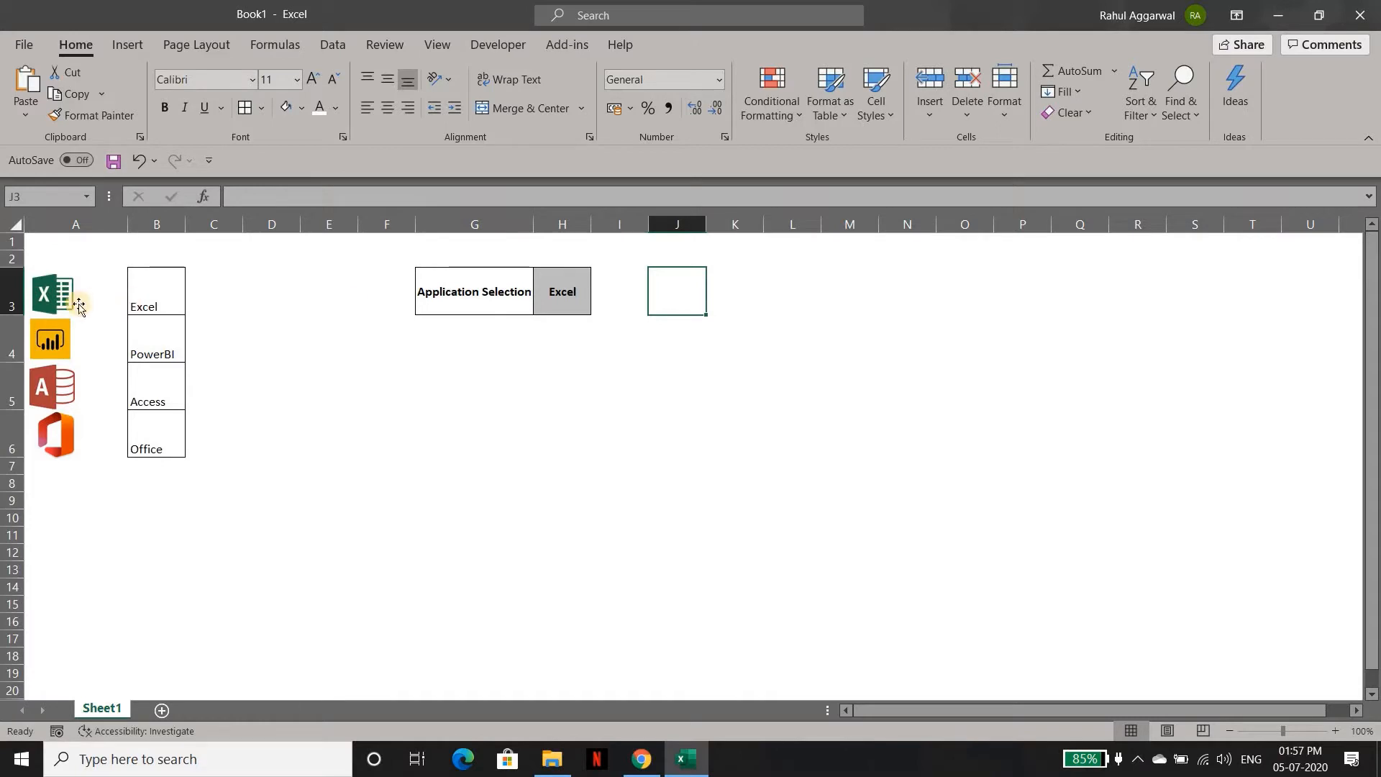
drag(706, 224, 736, 225)
Step: Switch the application selected in the H3 drop-down to PowerBI
click(550, 292)
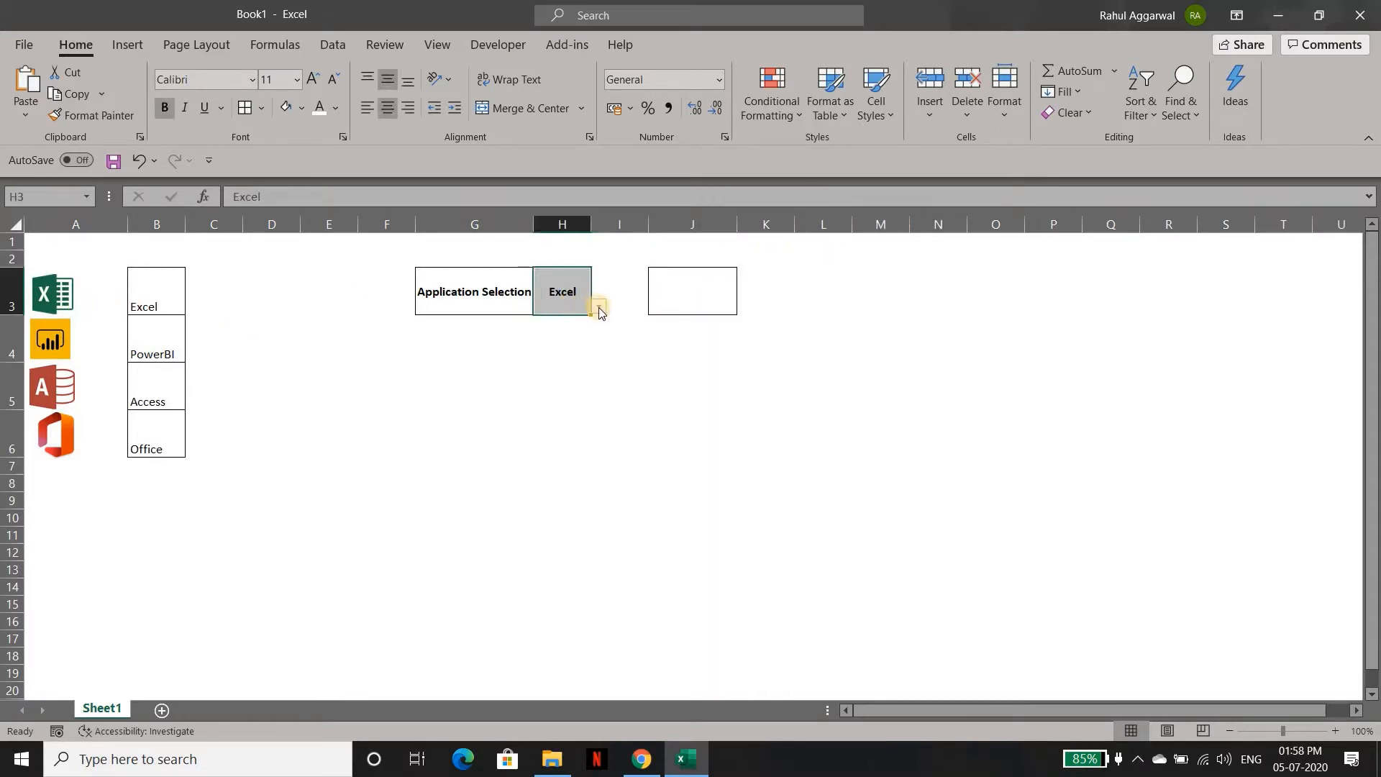
click(598, 306)
click(568, 333)
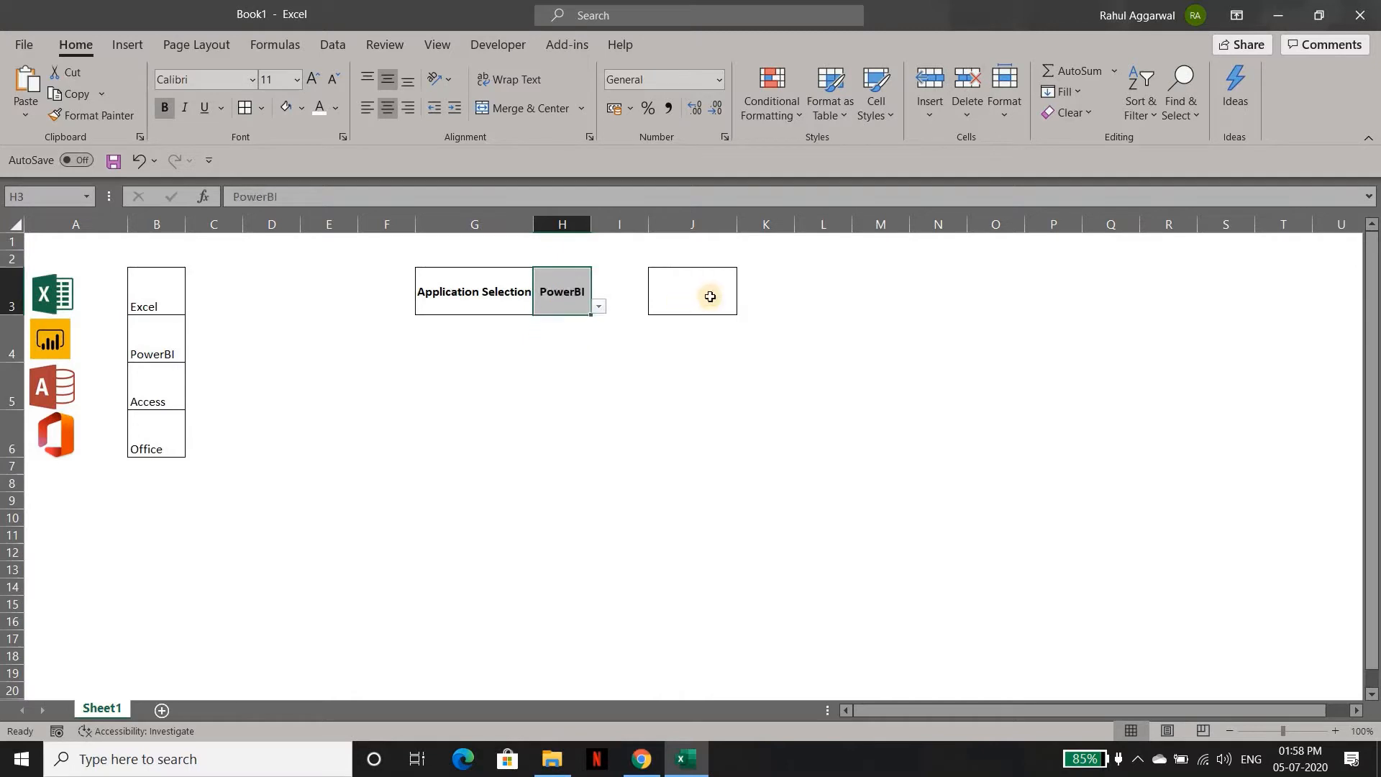
Step: Copy the Excel logo from A3, paste it into J3 and centre it within the cell
click(710, 296)
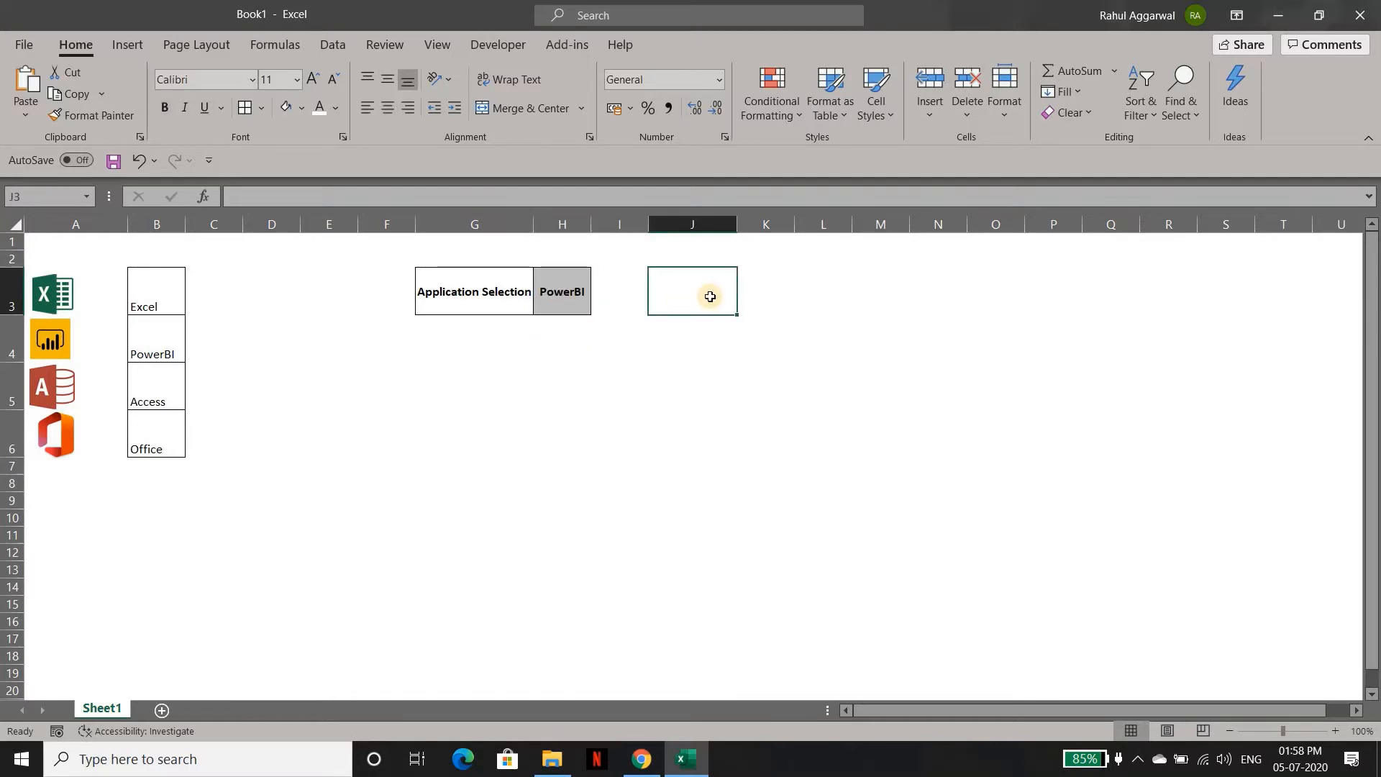
click(55, 291)
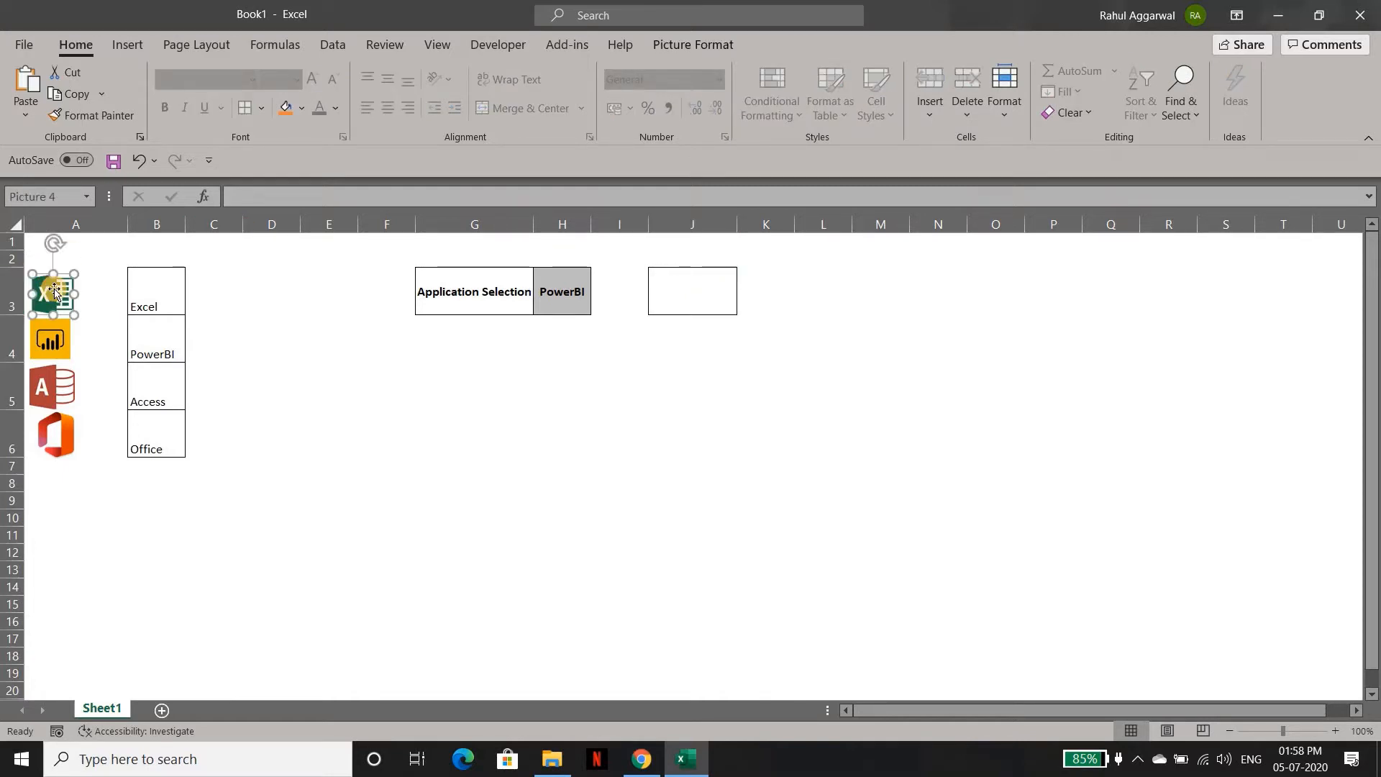
click(674, 288)
key(ctrl+v)
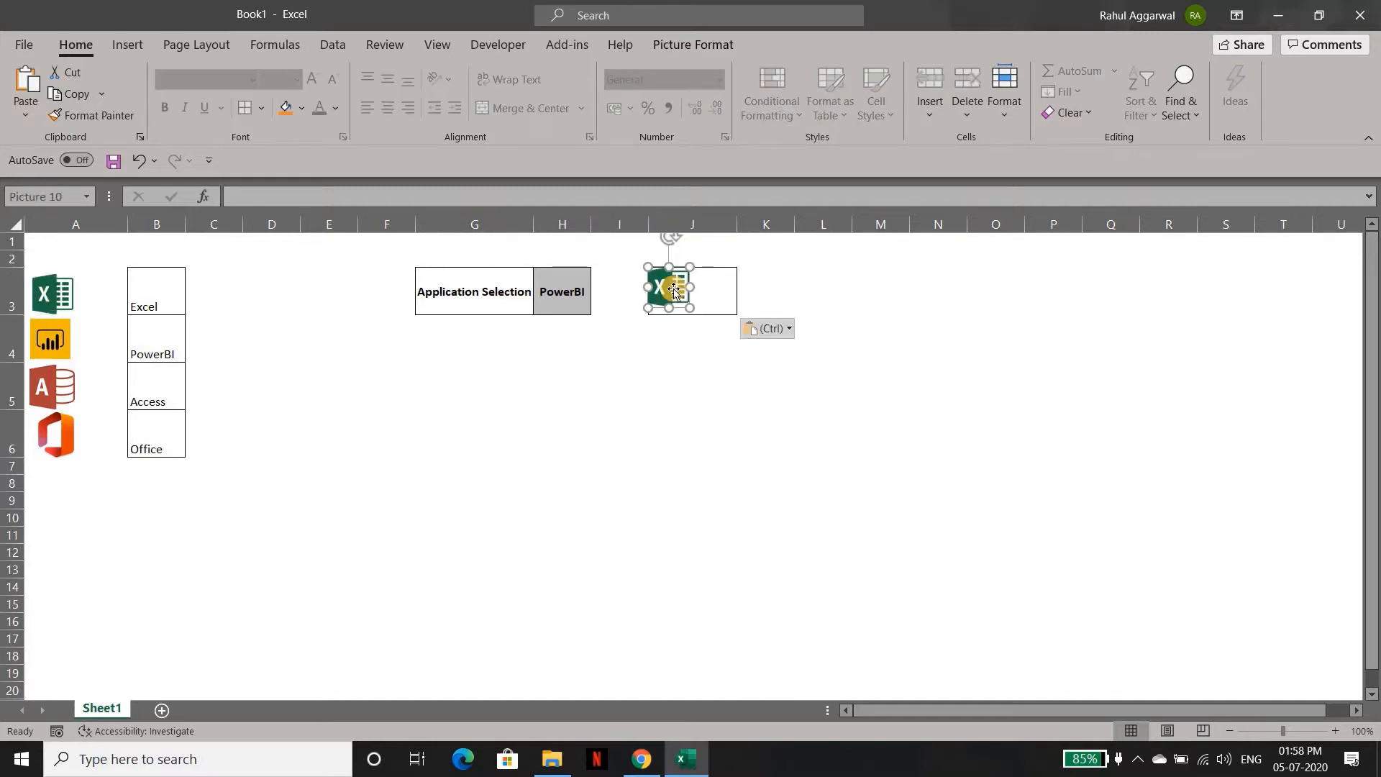
drag(697, 293, 706, 294)
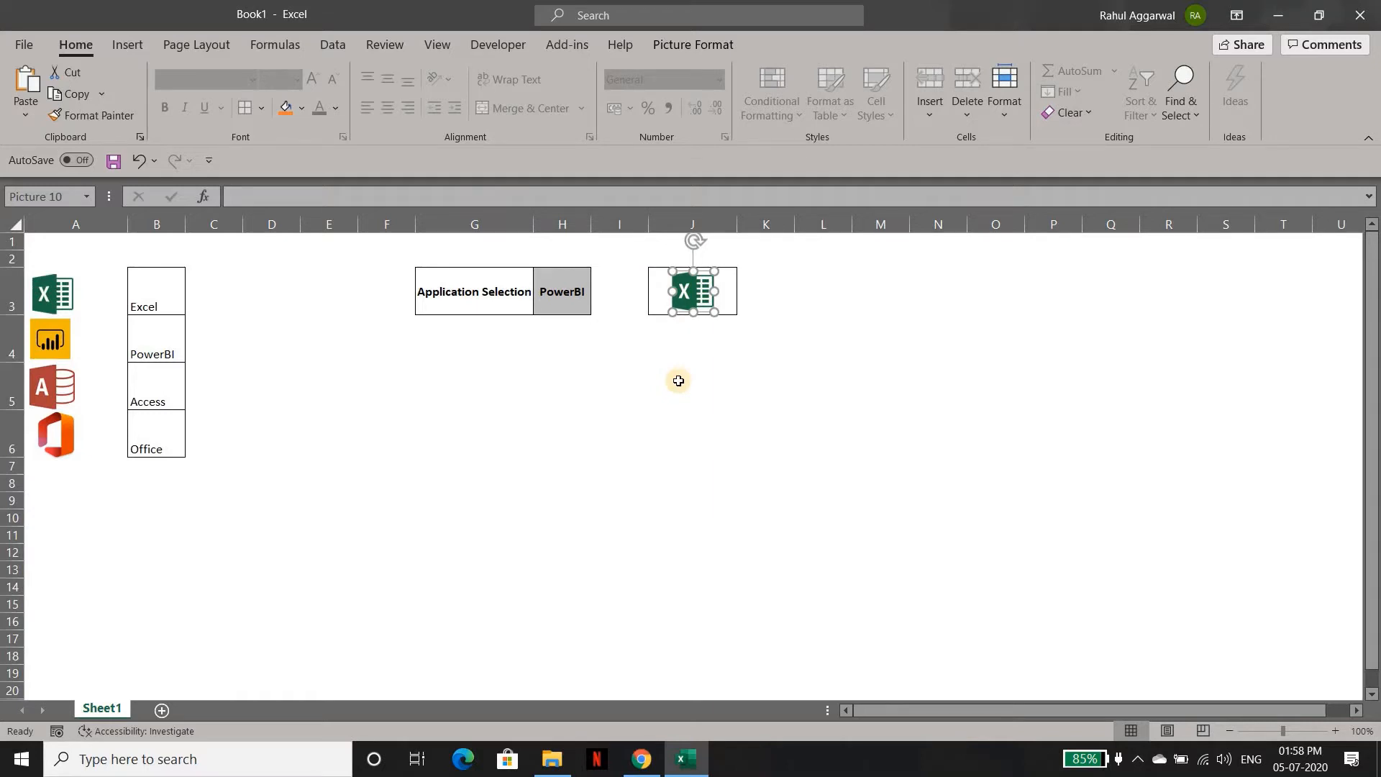
click(678, 380)
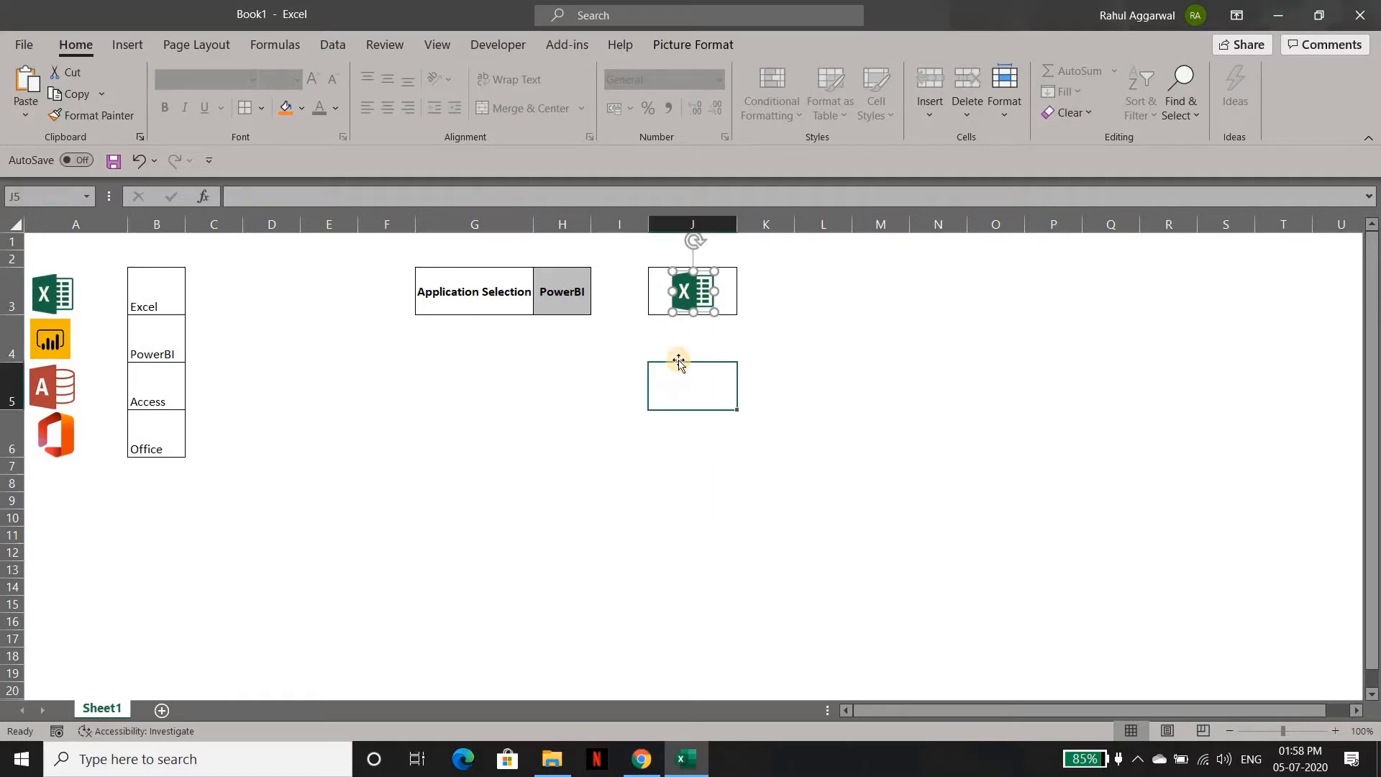
Step: Link the picture in J3 to cell H3 with the formula =$H$3
click(683, 288)
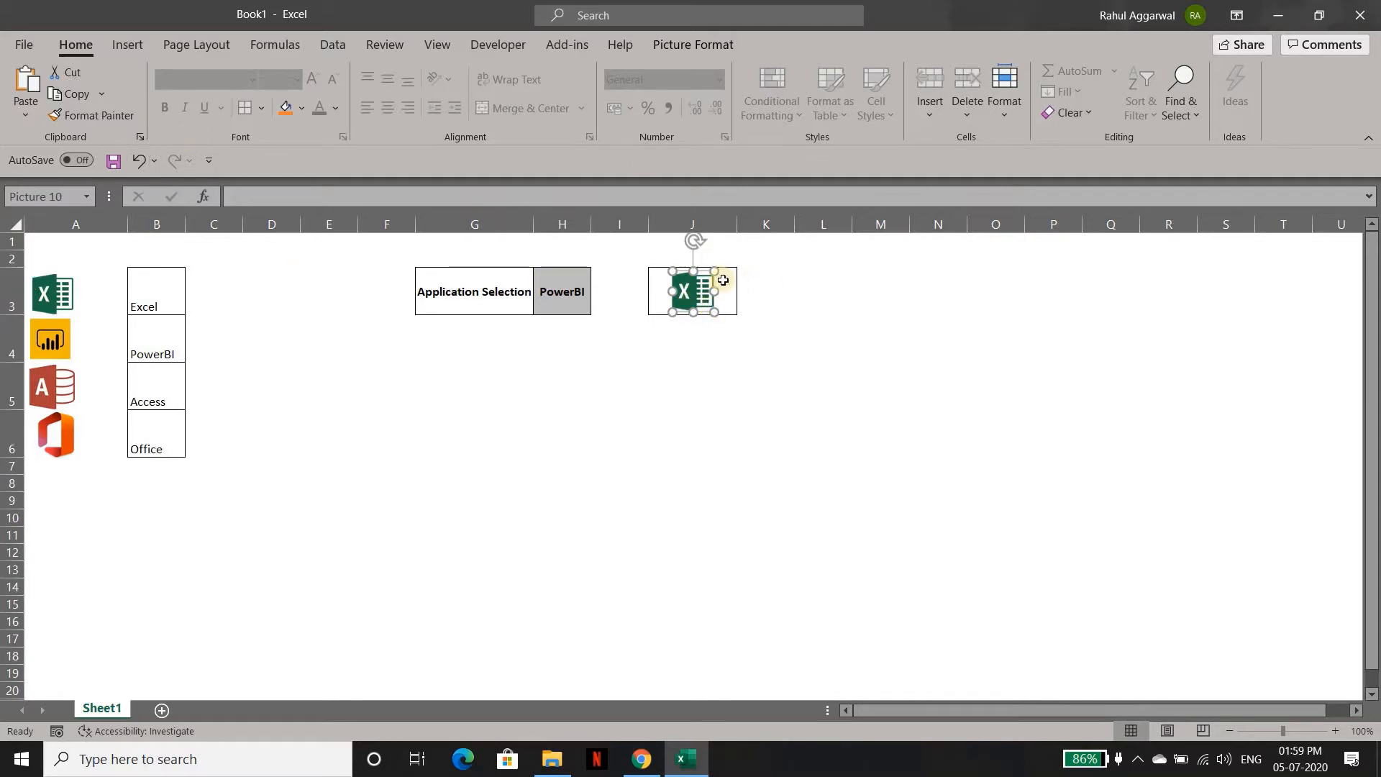
click(247, 192)
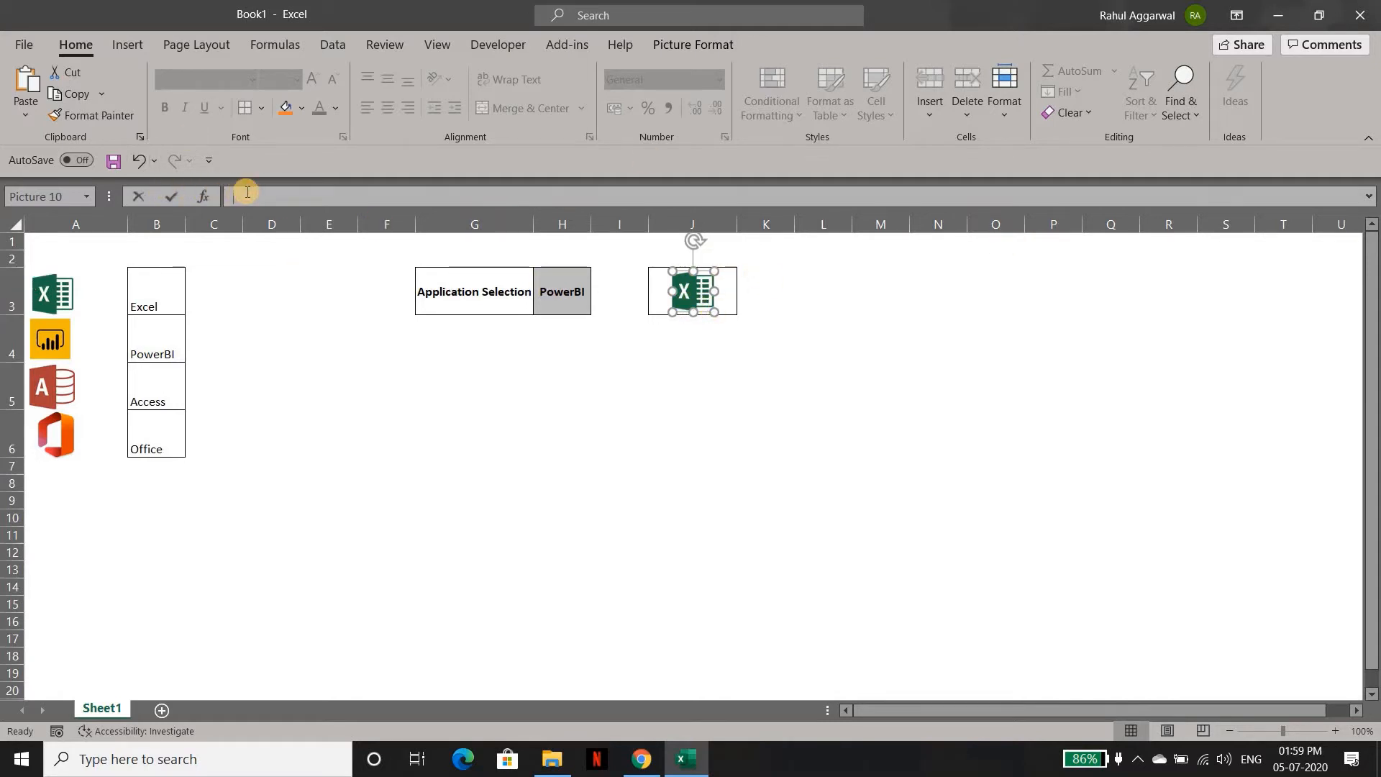
text(=)
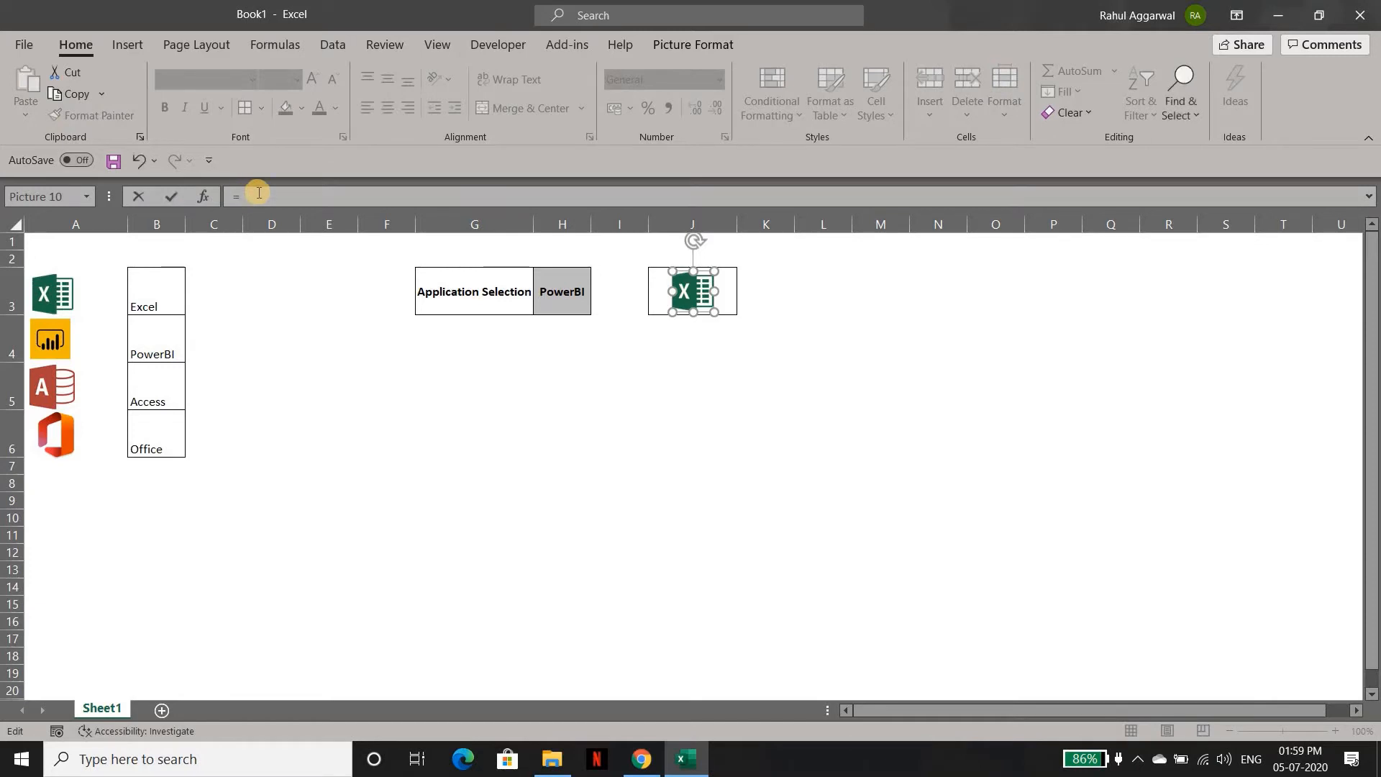
click(565, 295)
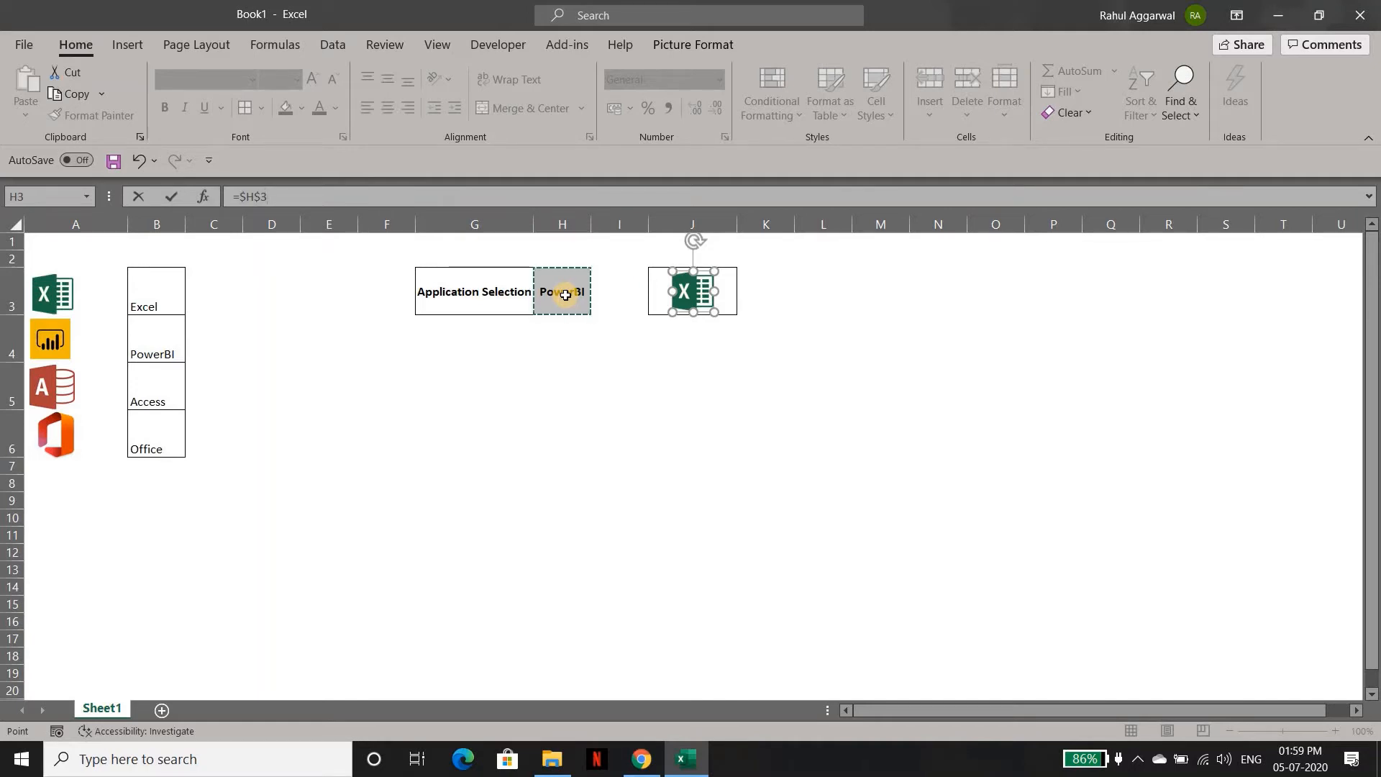
key(Return)
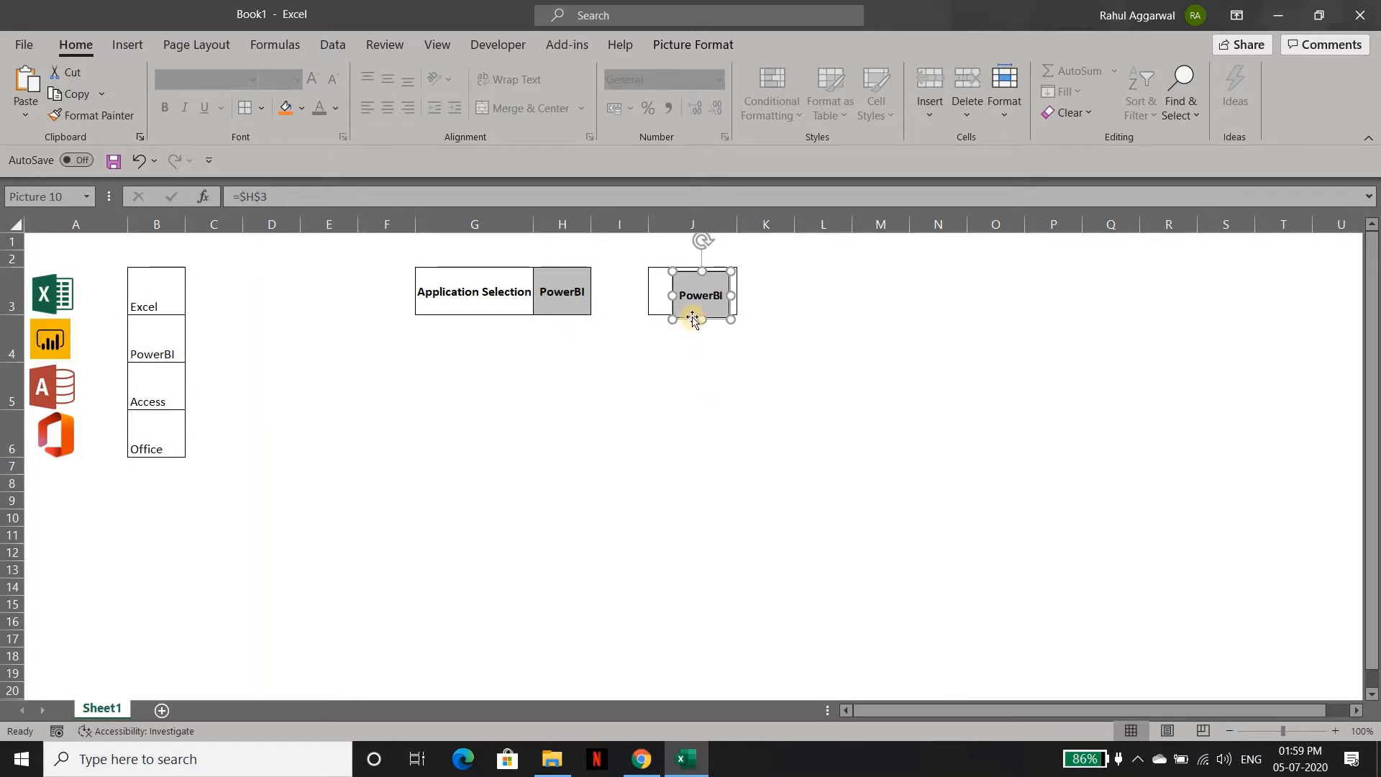
Step: Test the linked picture by switching the H3 drop-down through Excel, Access, Office and PowerBI, and check the picture's formula
click(553, 288)
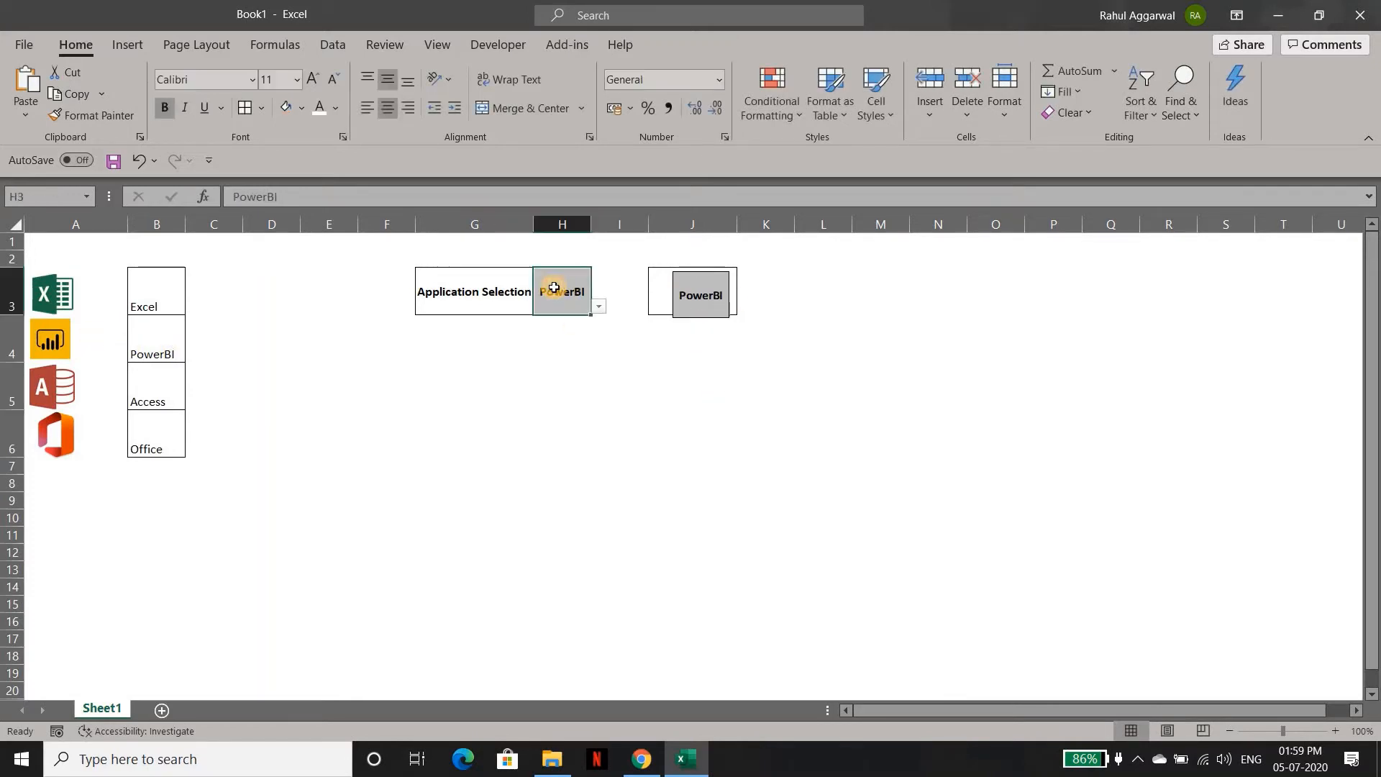
click(598, 307)
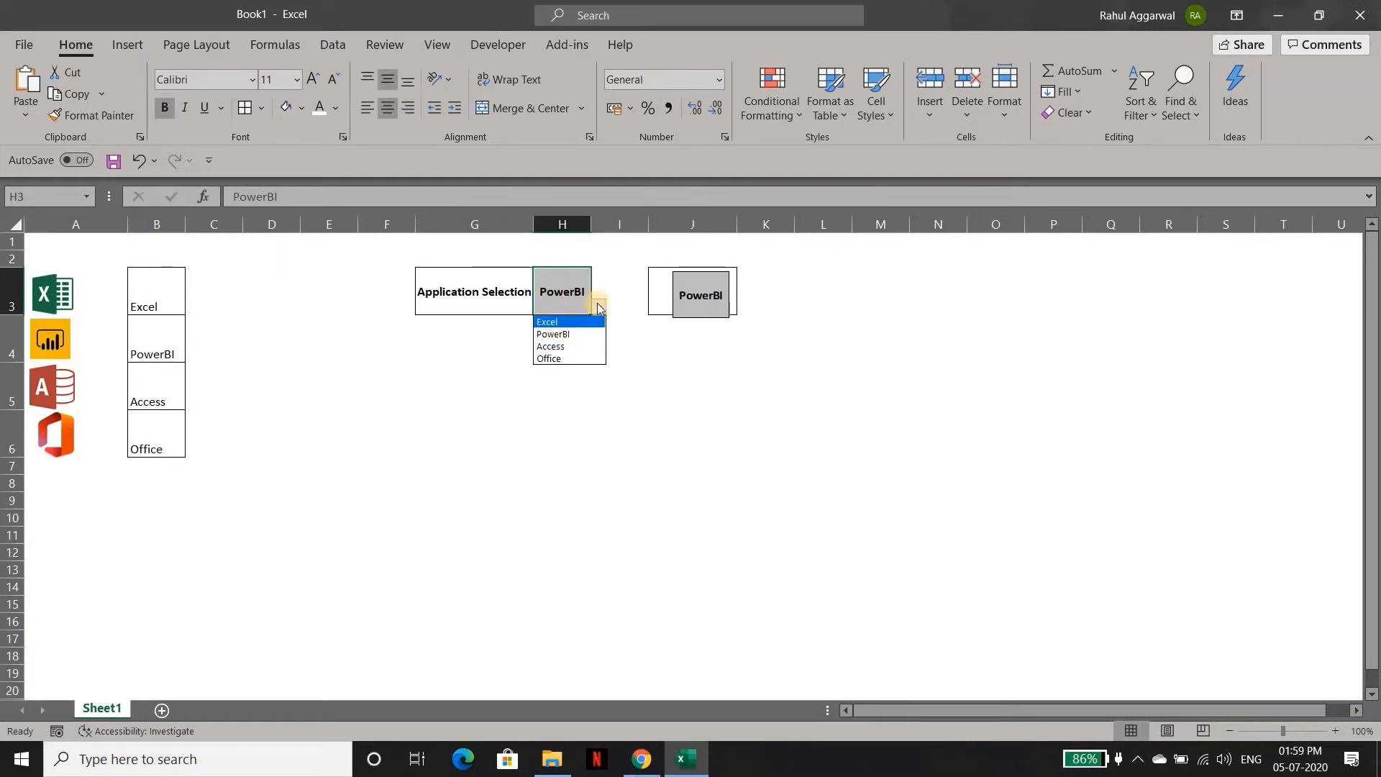
click(595, 319)
click(598, 307)
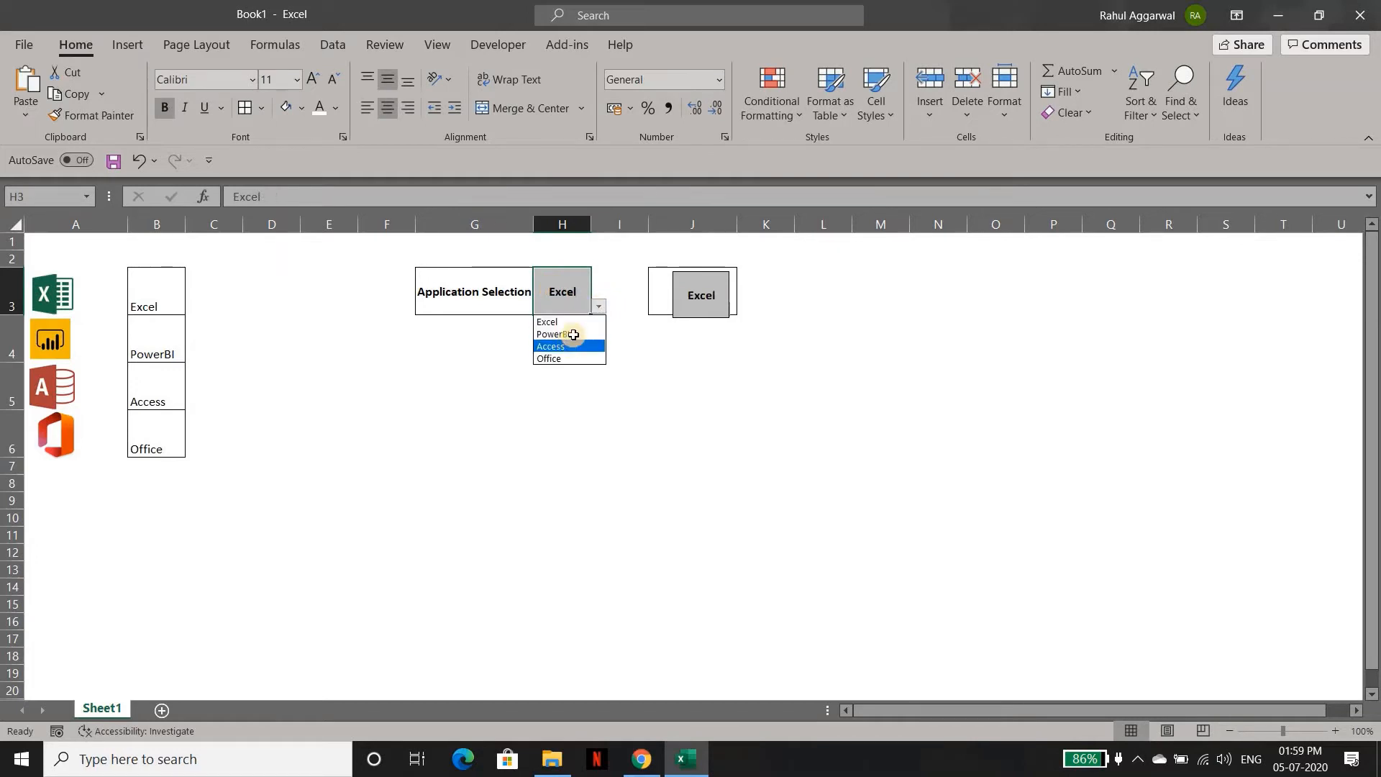
click(567, 343)
click(598, 307)
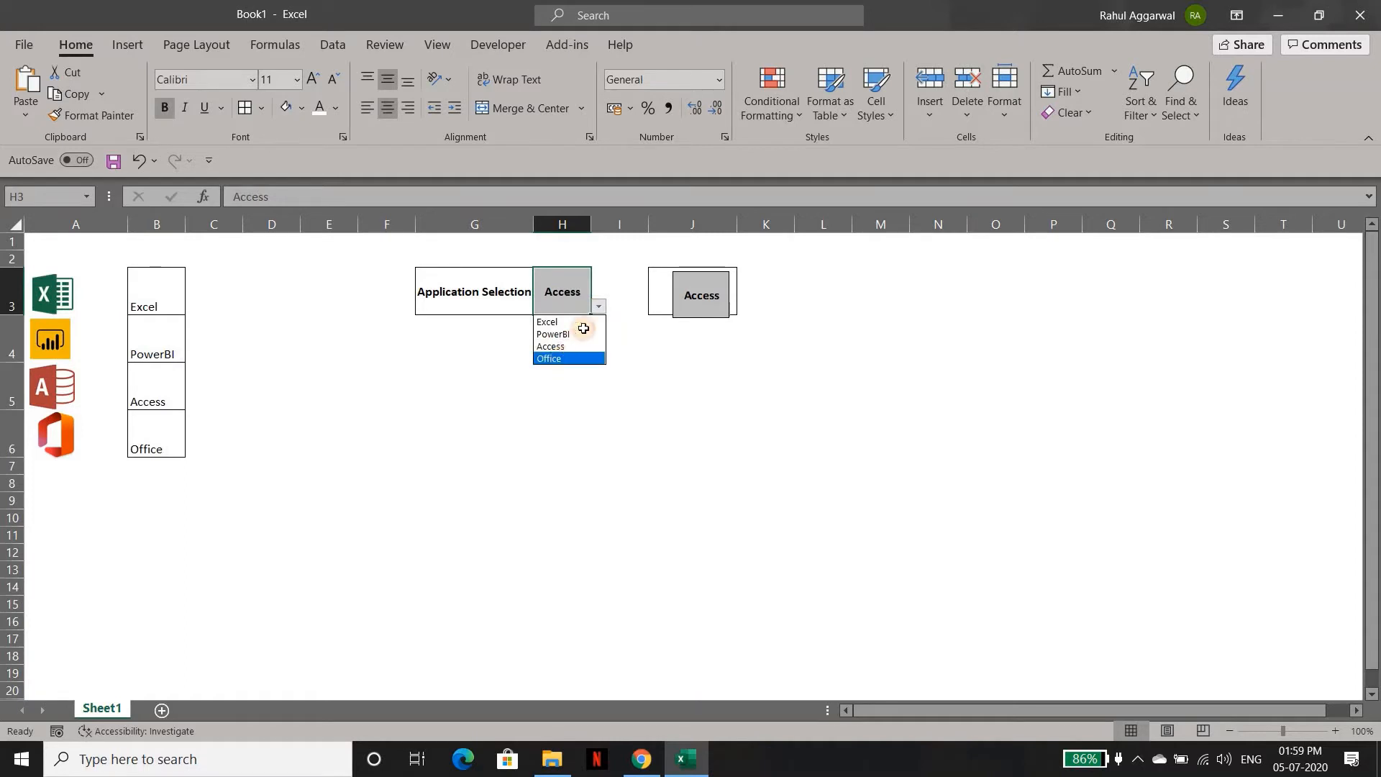
click(565, 356)
click(598, 307)
click(561, 331)
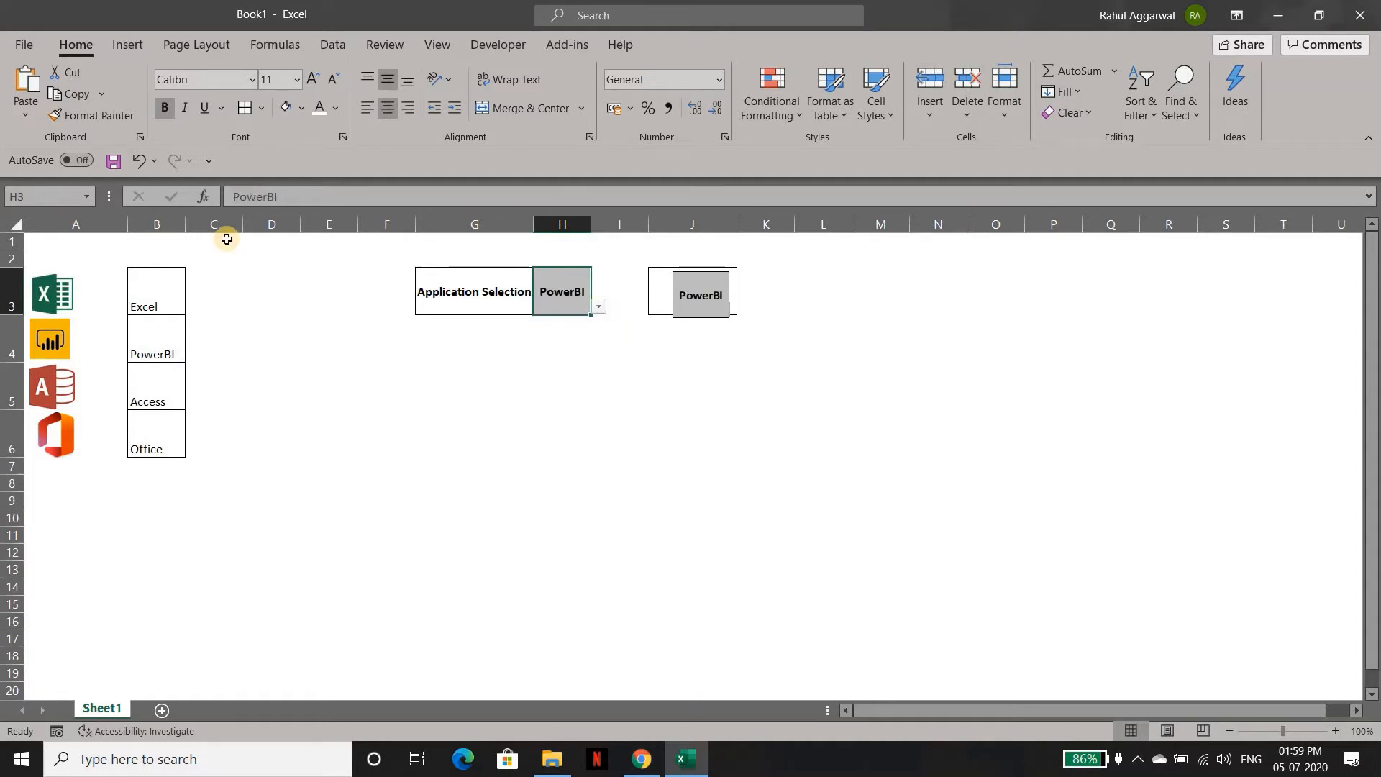
click(695, 303)
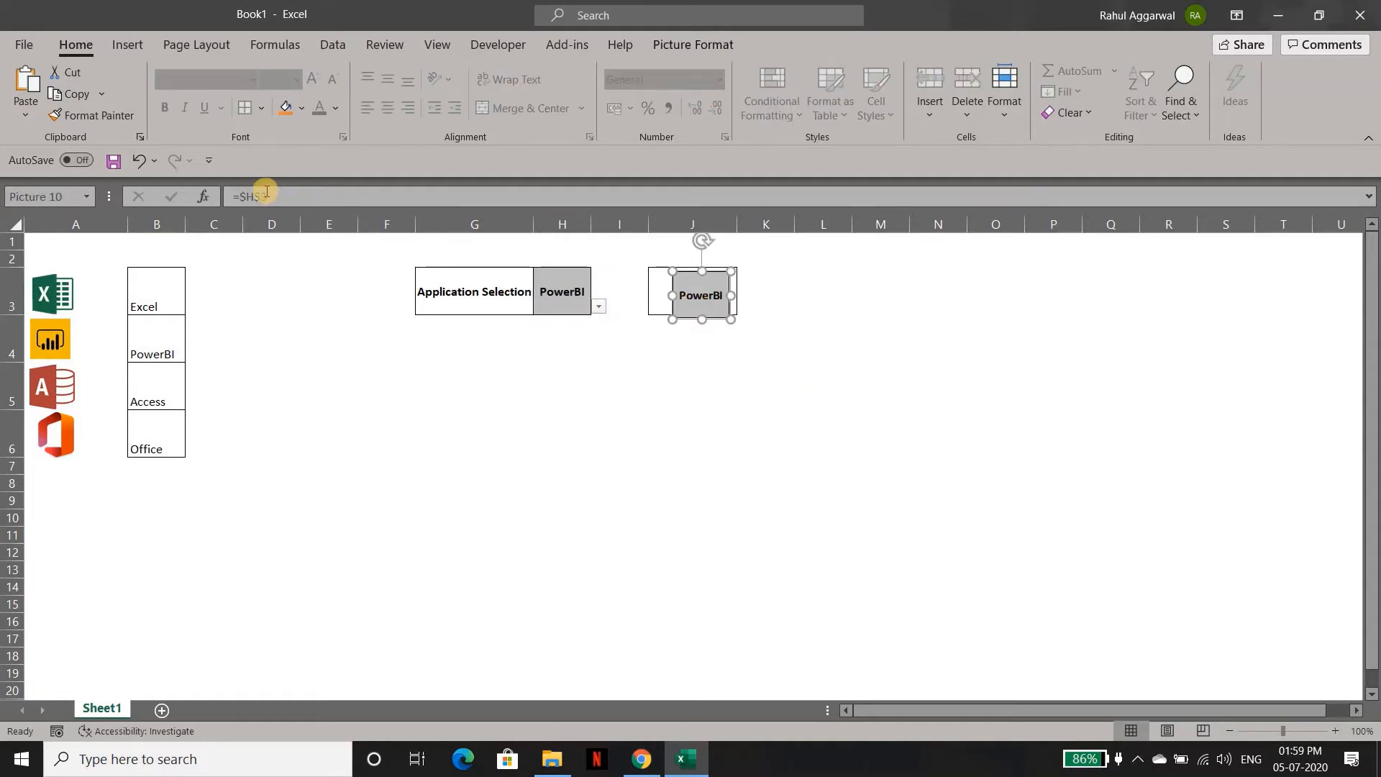
click(551, 293)
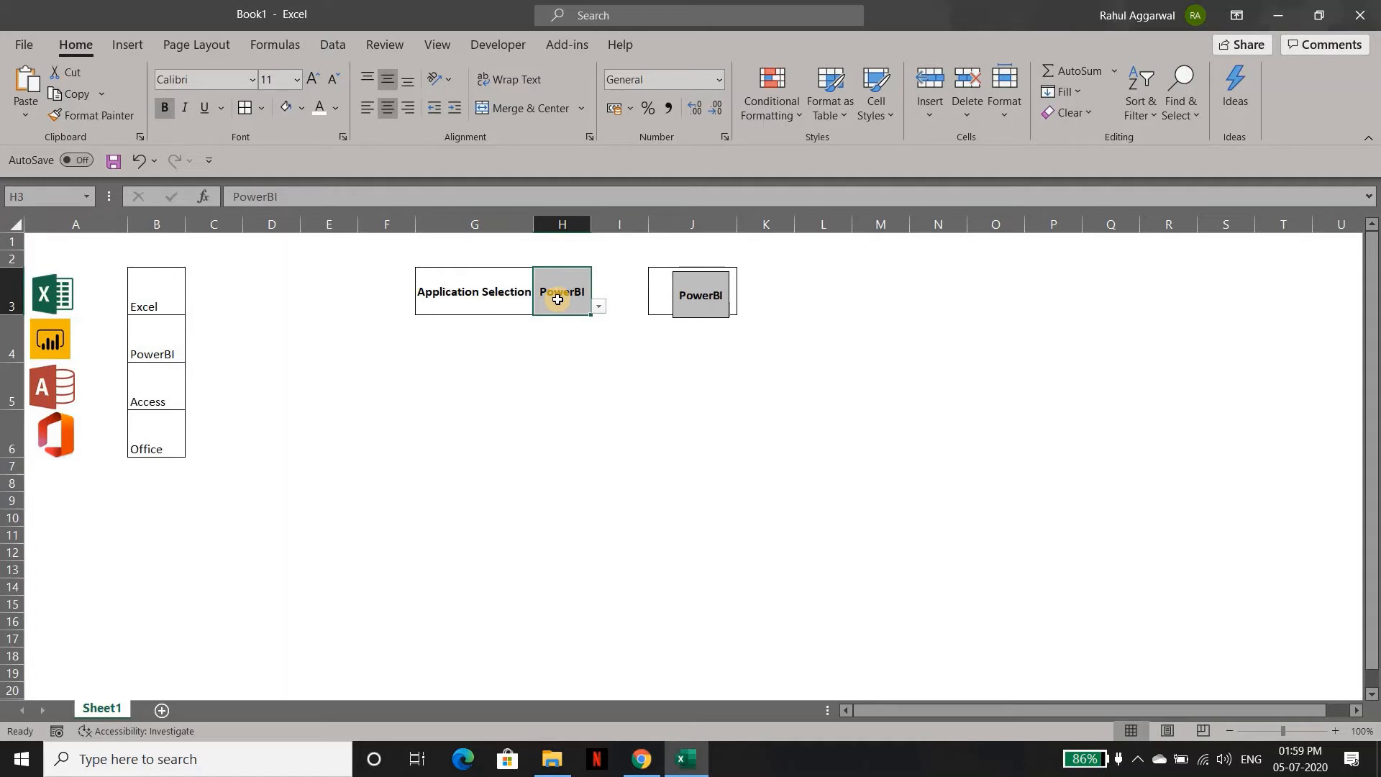
key(Left)
key(Left)
key(Left)
key(Left)
key(Left)
key(Left)
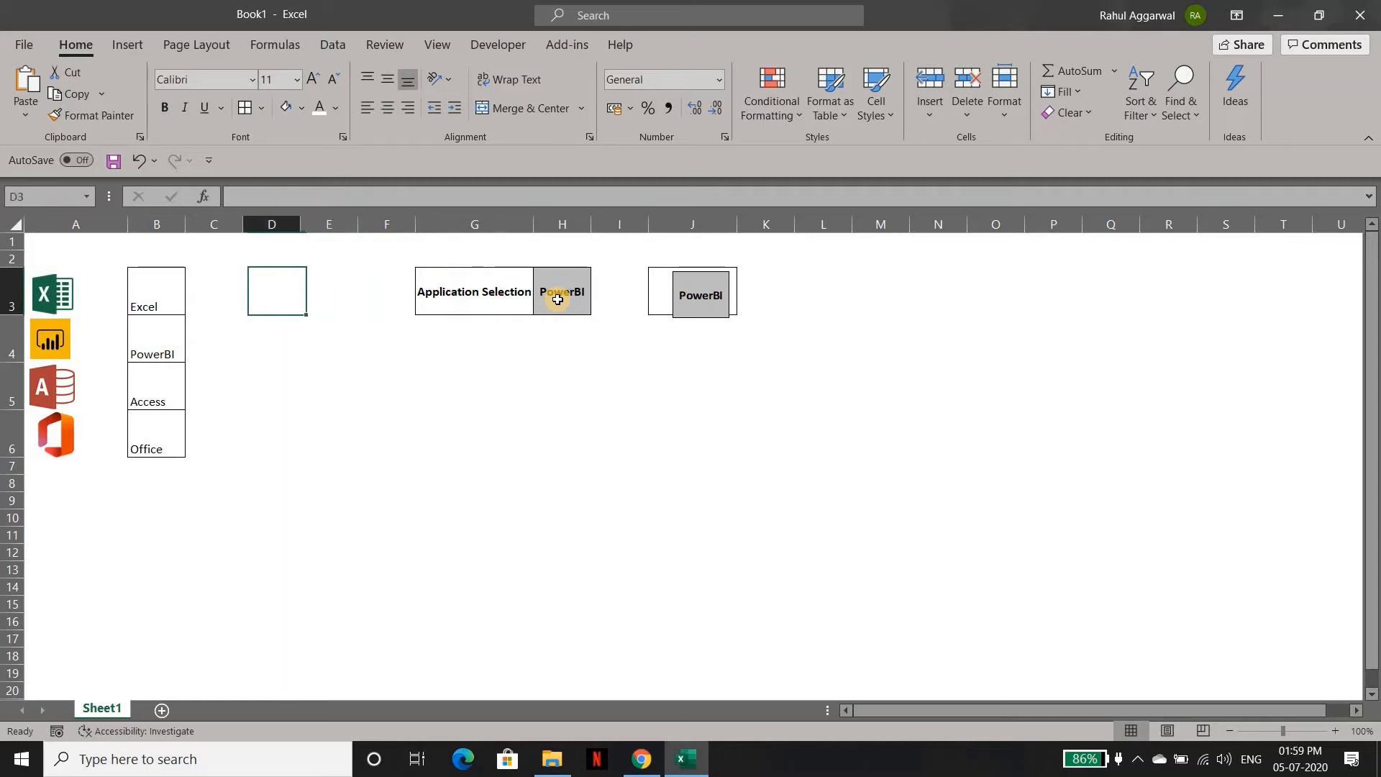
key(Right)
key(Right)
key(Right)
key(Right)
key(Right)
key(Right)
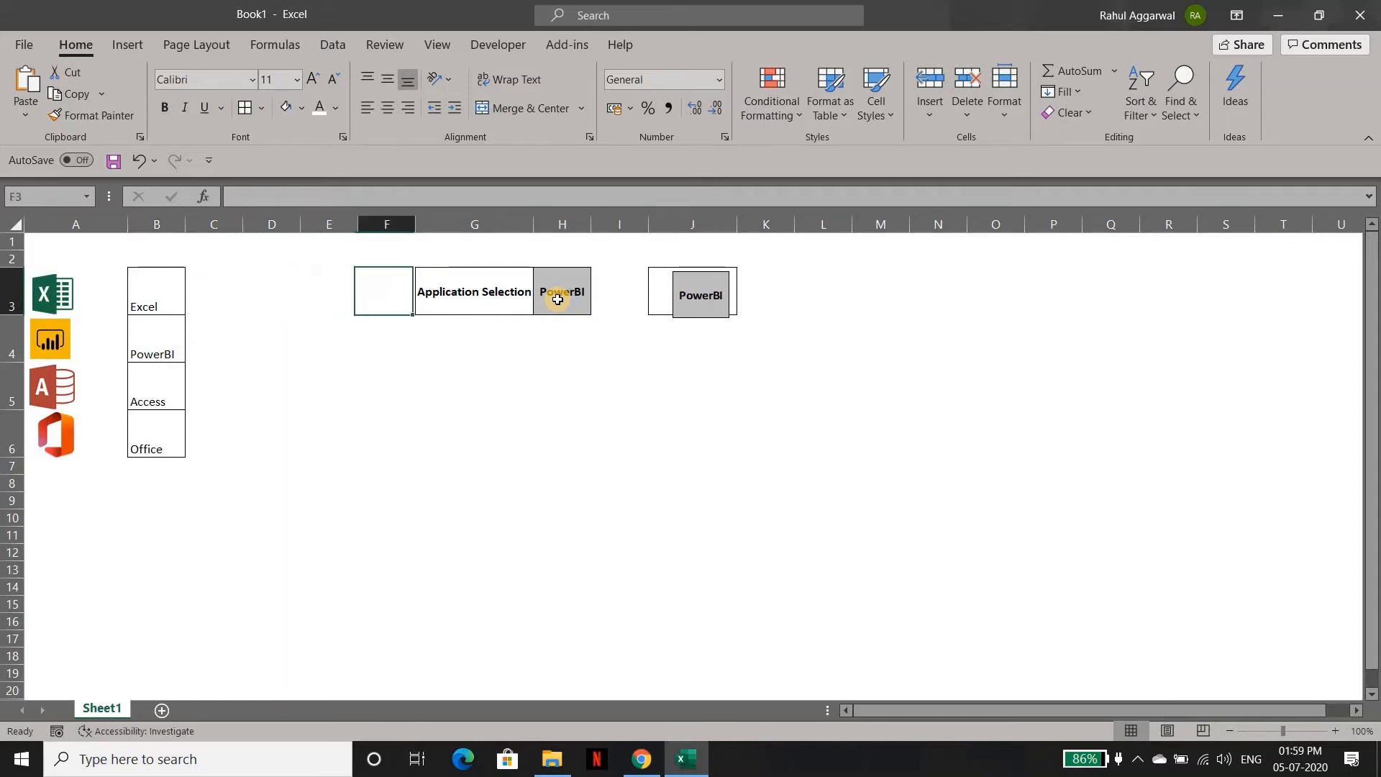
key(Left)
key(Left)
key(Left)
key(Left)
key(Left)
key(Left)
key(Left)
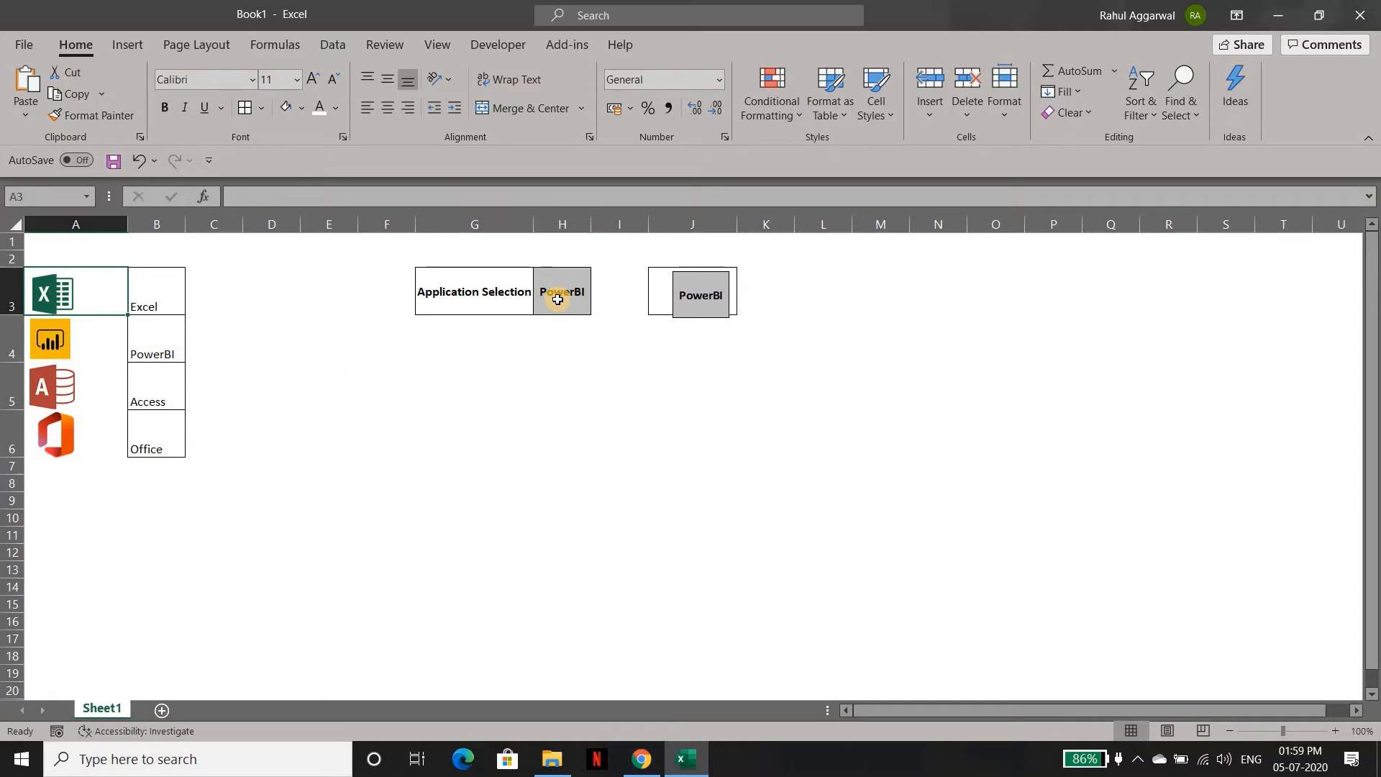
key(Right)
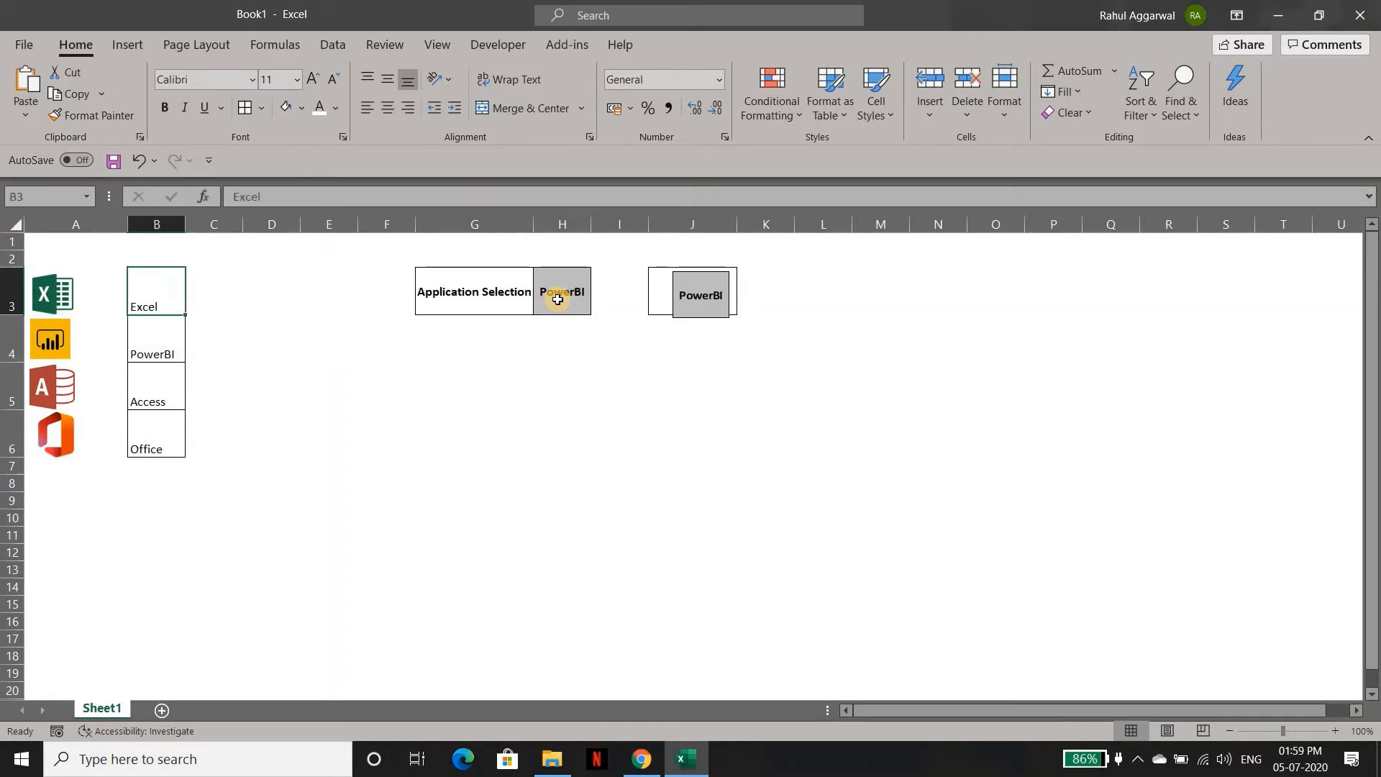
key(shift+Down)
key(shift+Down)
key(shift+Down)
key(Left)
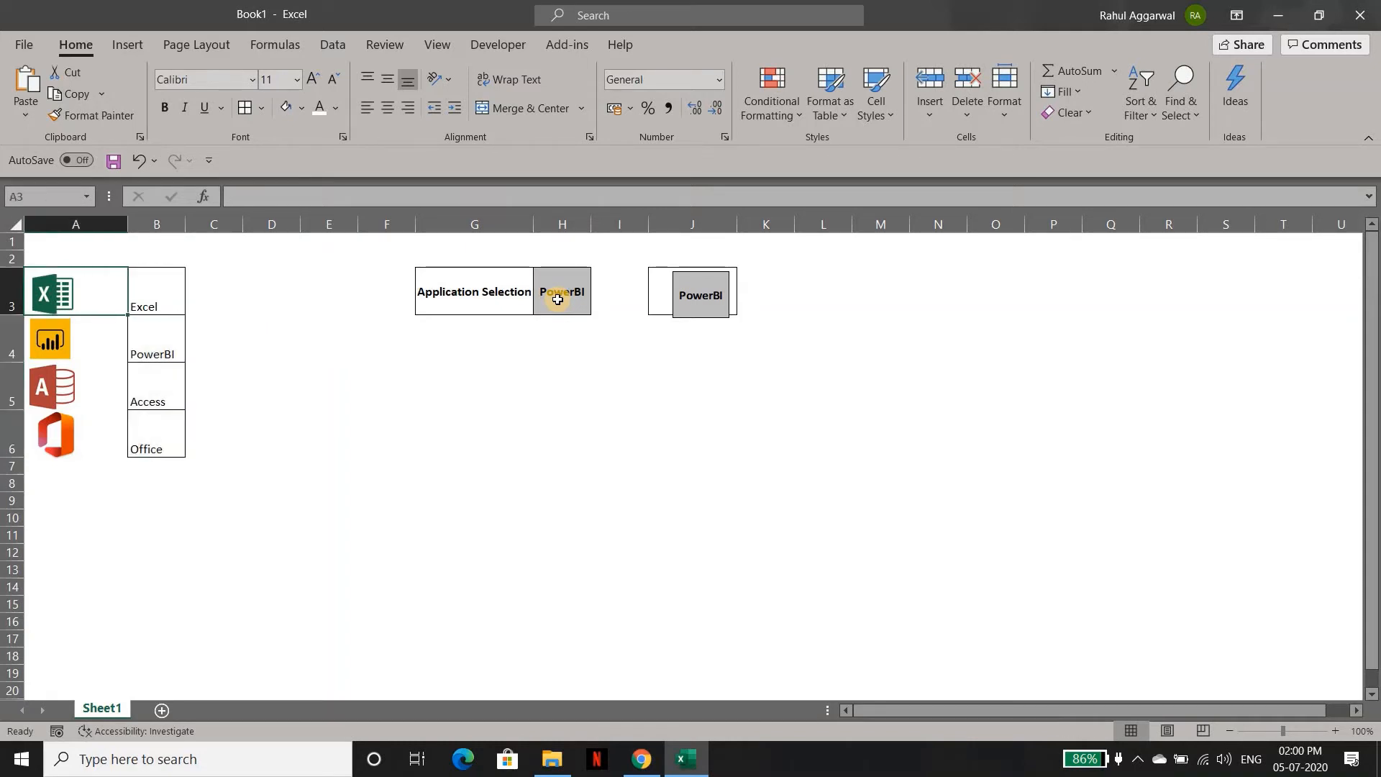
key(Down)
key(Down)
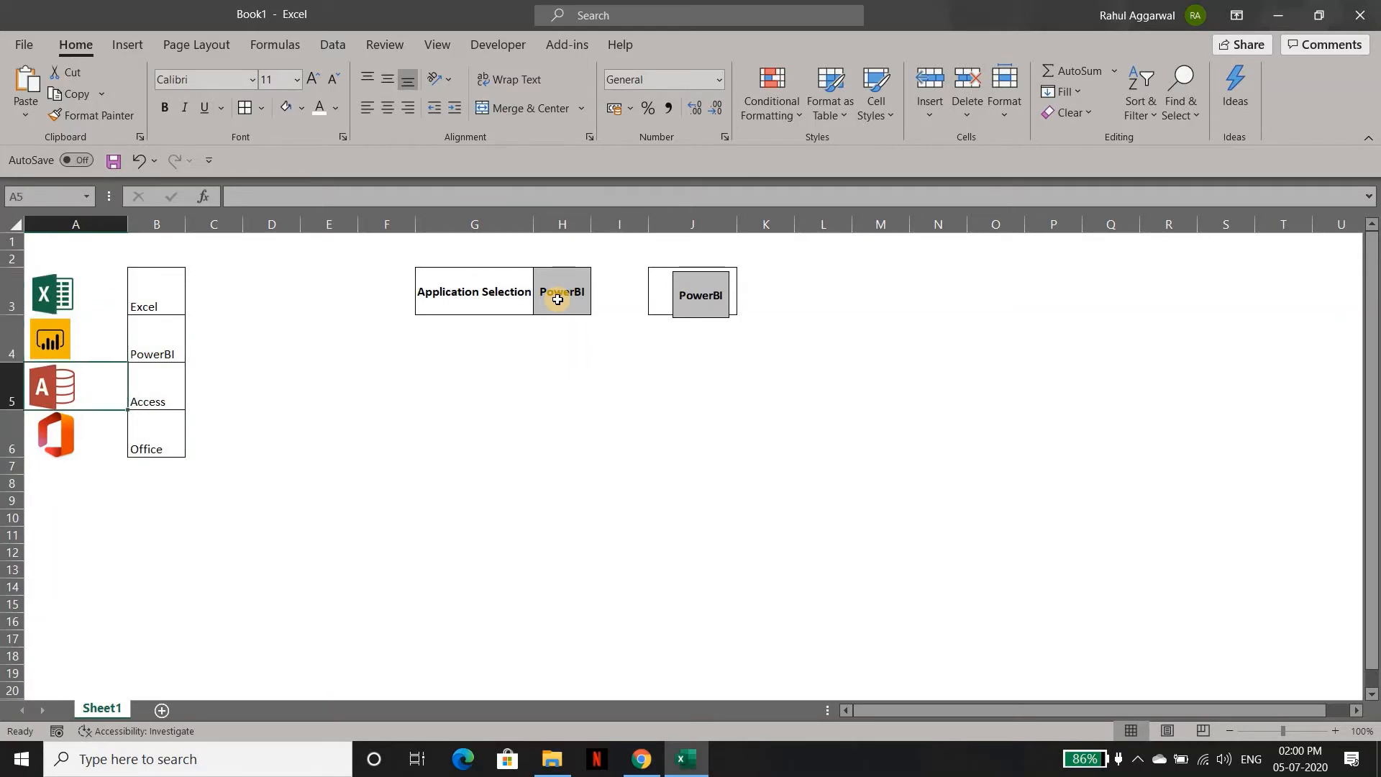
key(Down)
key(Right)
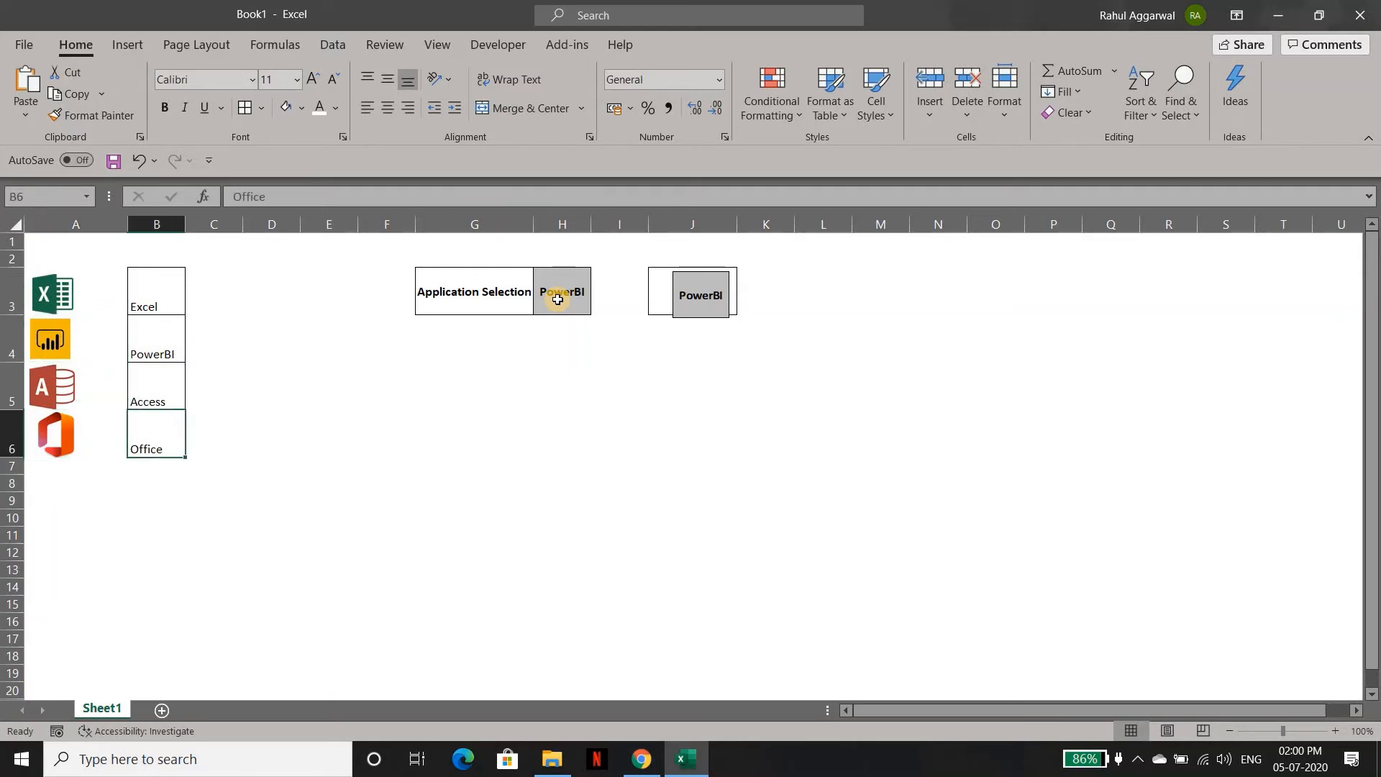
key(ctrl+Up)
key(ctrl+shift+Down)
key(shift+Left)
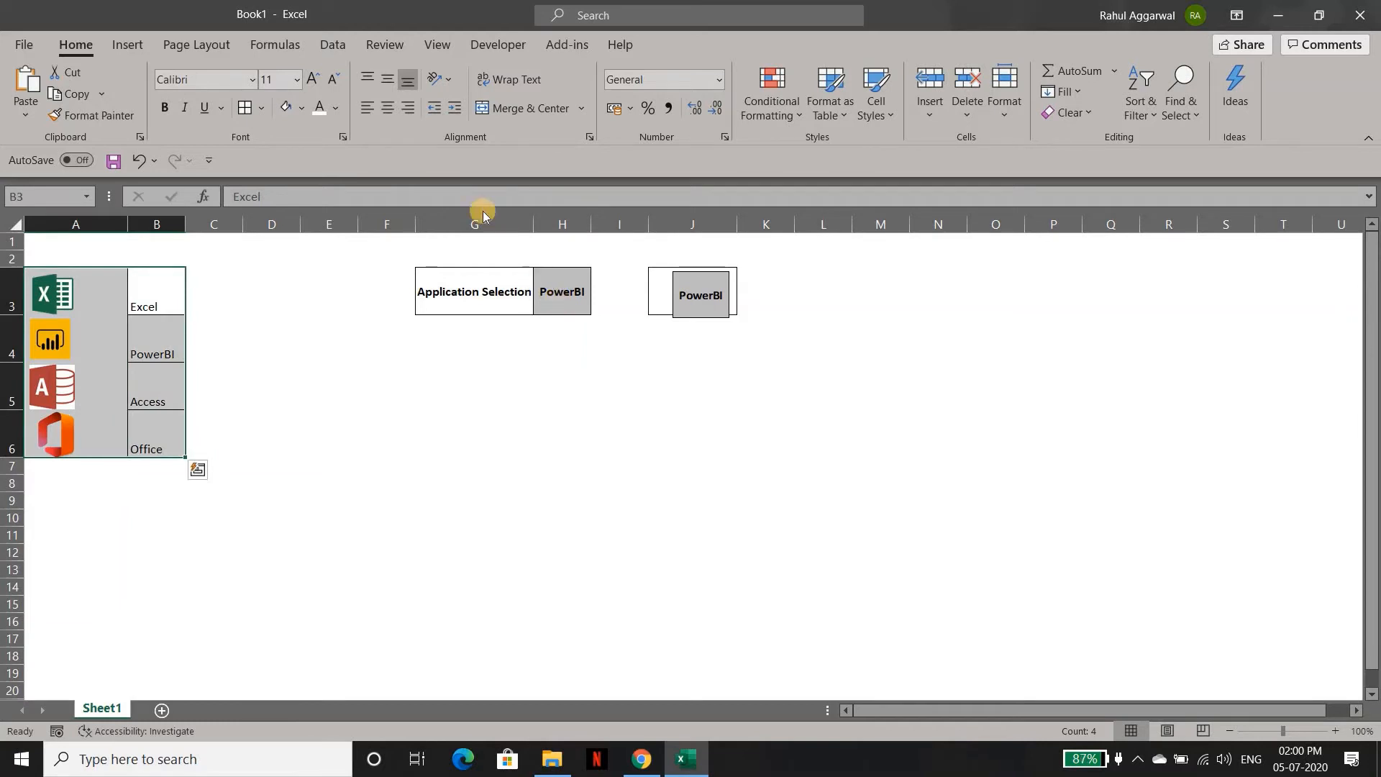
click(38, 302)
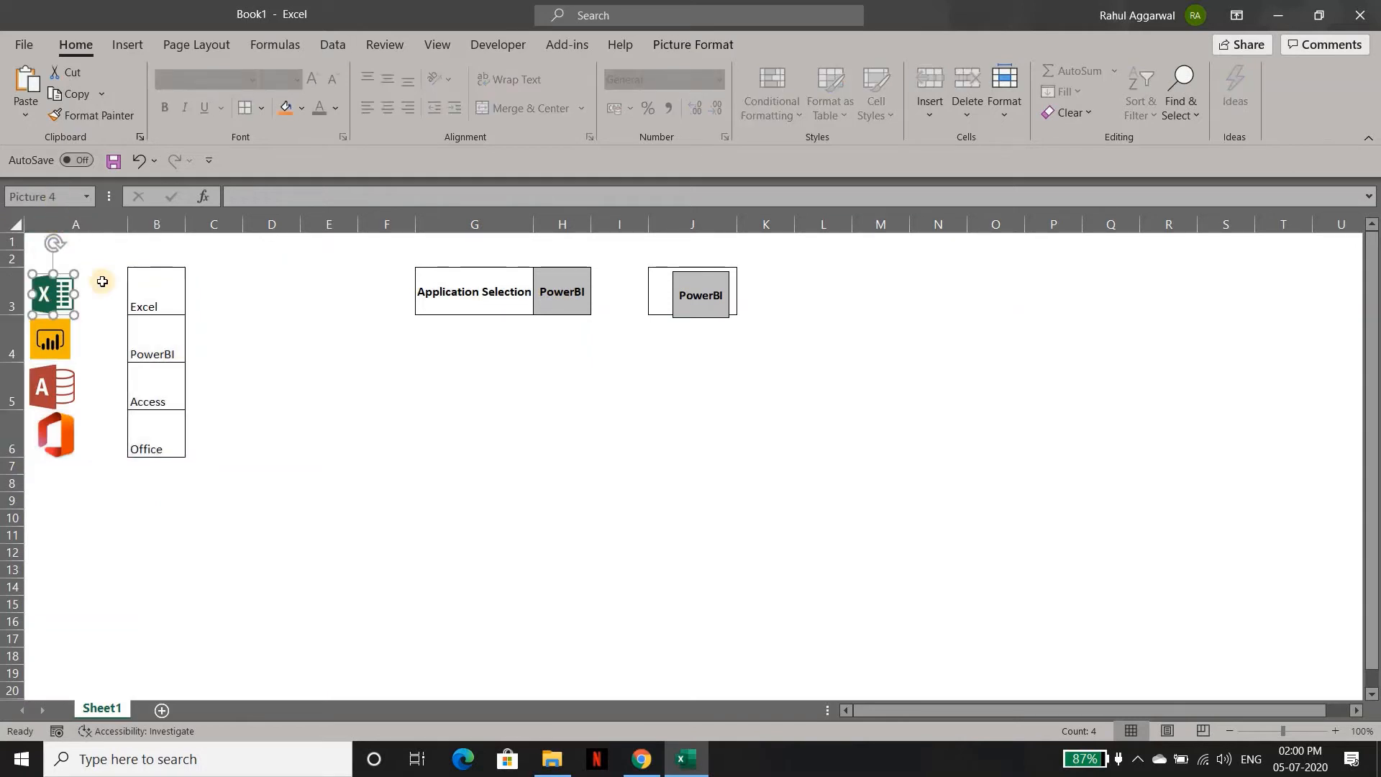
Step: Create names for the logo cells from the selection A3:B6, using only the right column values
click(147, 300)
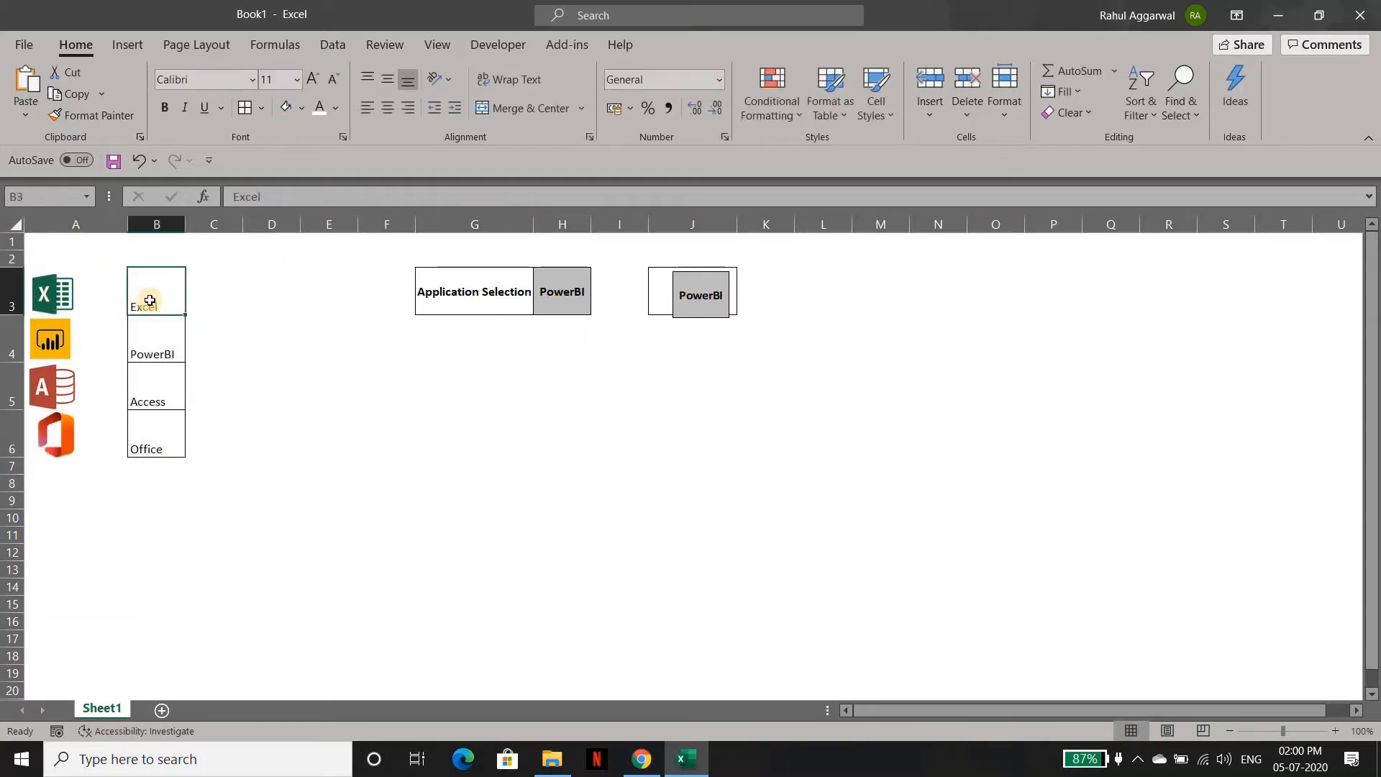
key(shift+Down)
key(shift+Down)
key(shift+Down)
key(shift+Left)
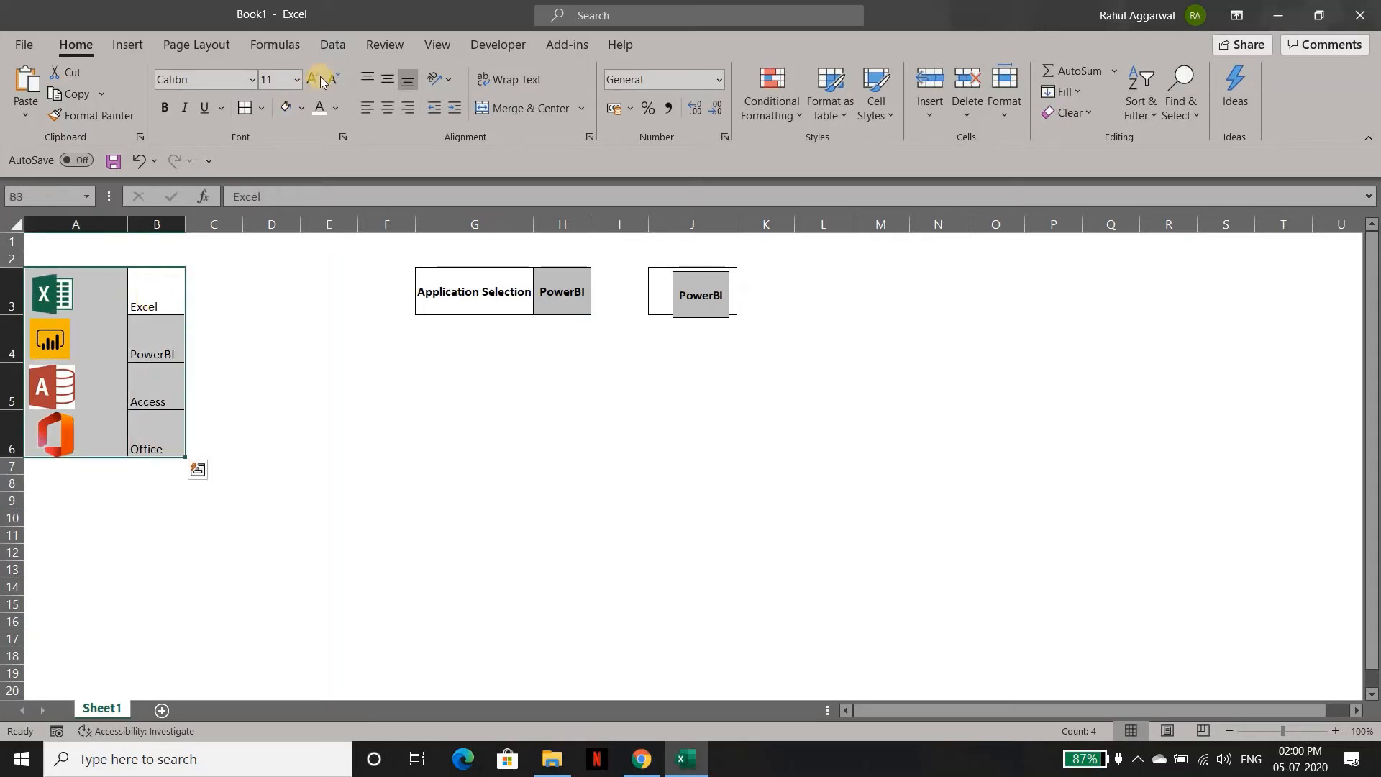
click(343, 50)
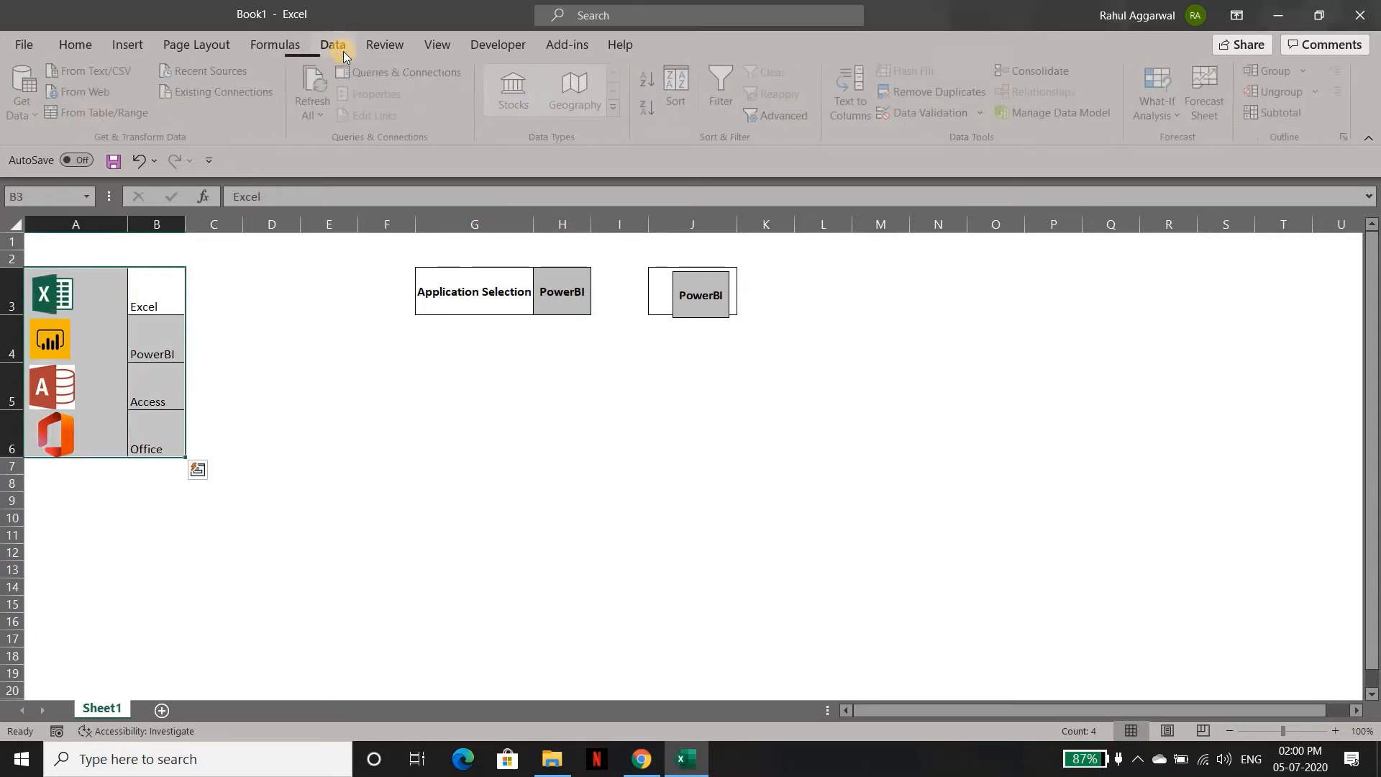
click(281, 46)
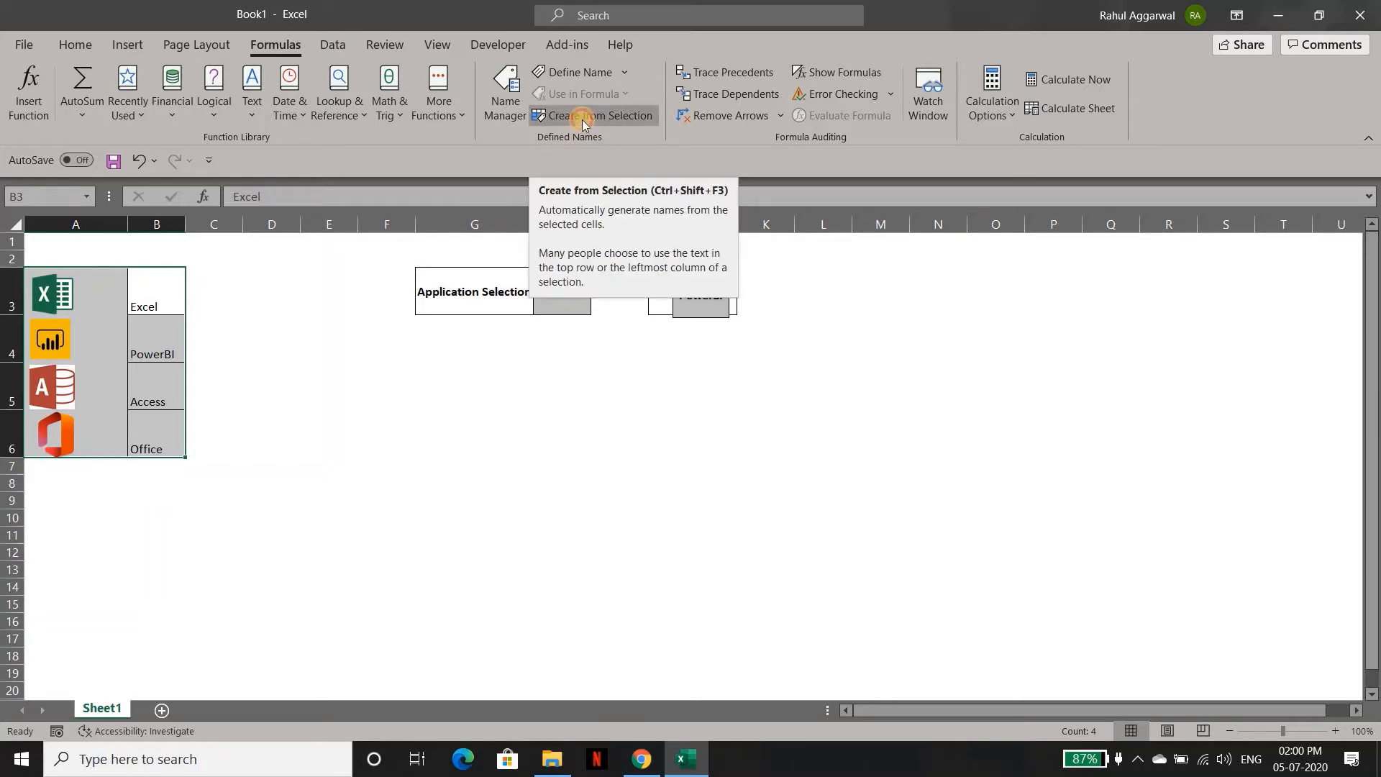
click(581, 116)
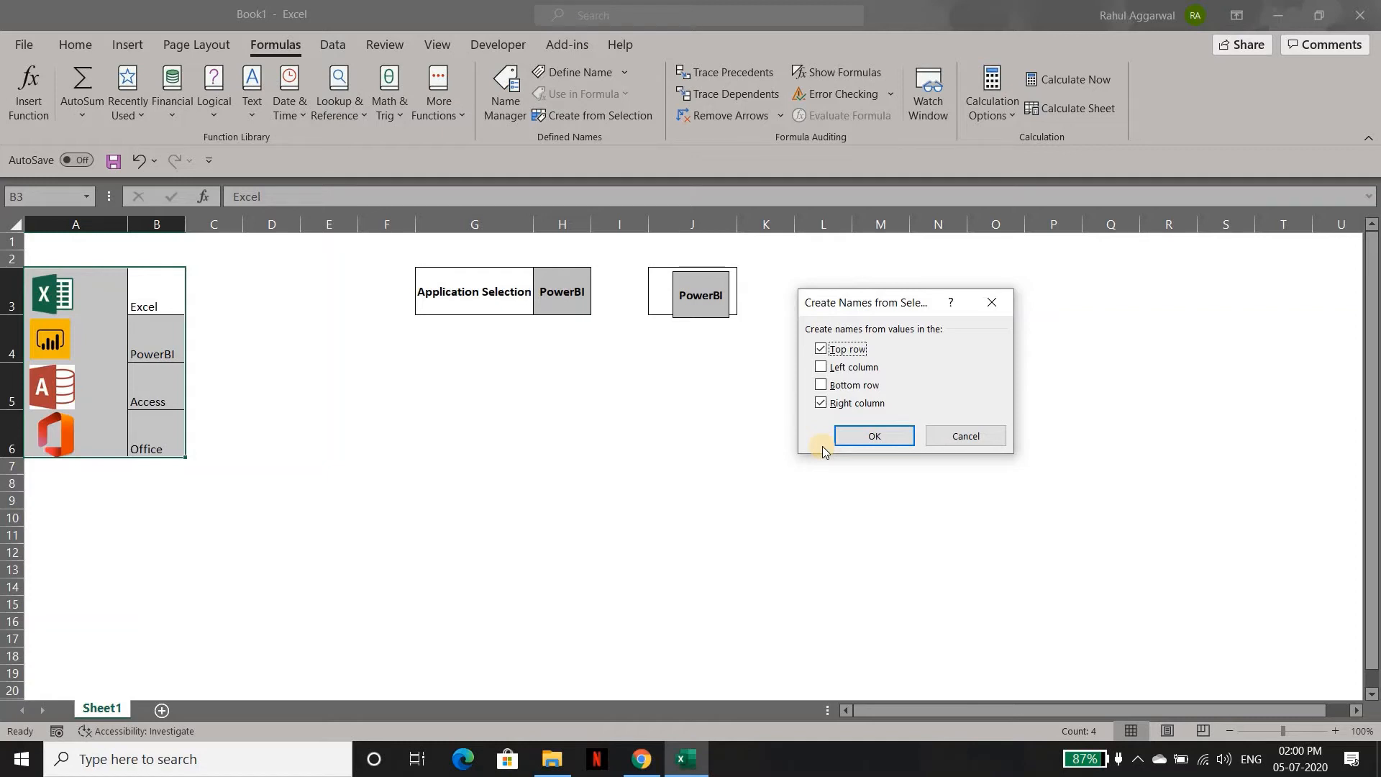
click(821, 350)
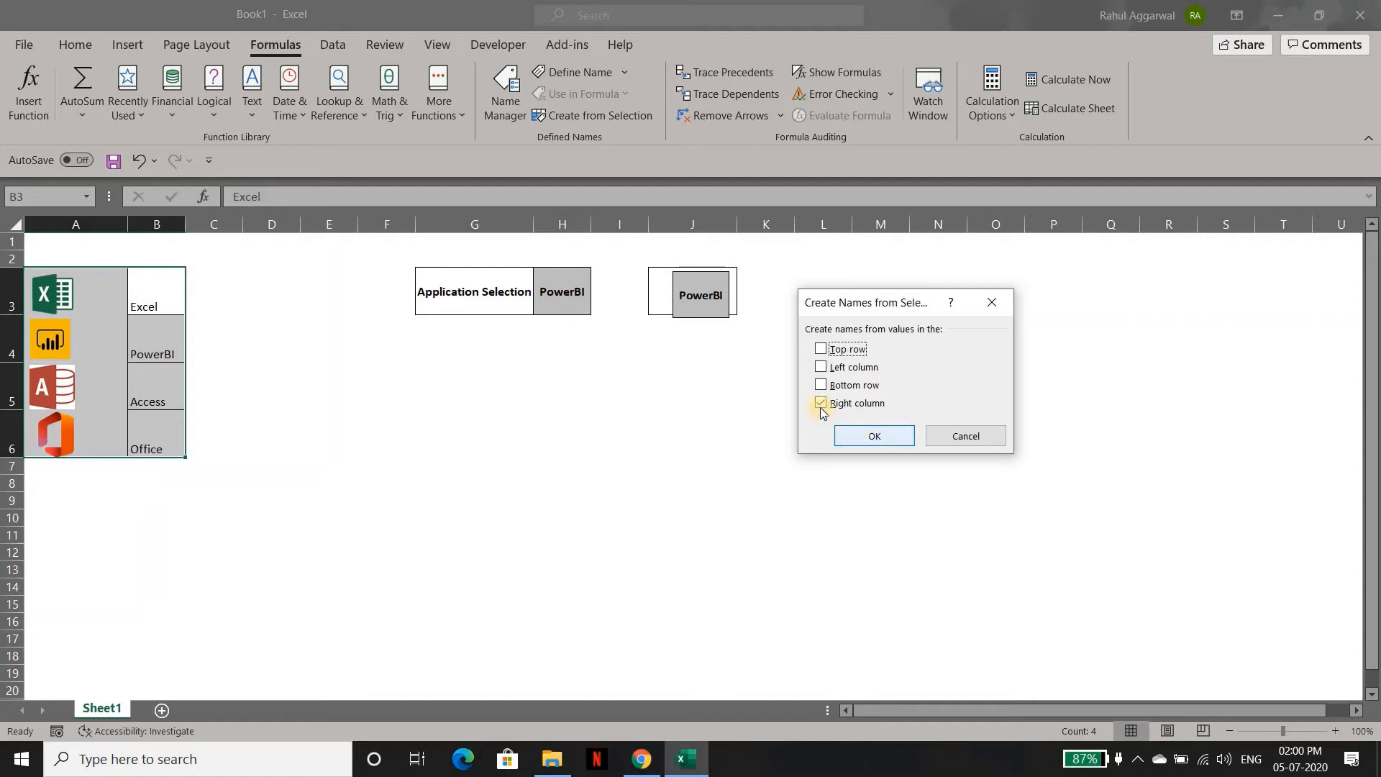
click(869, 430)
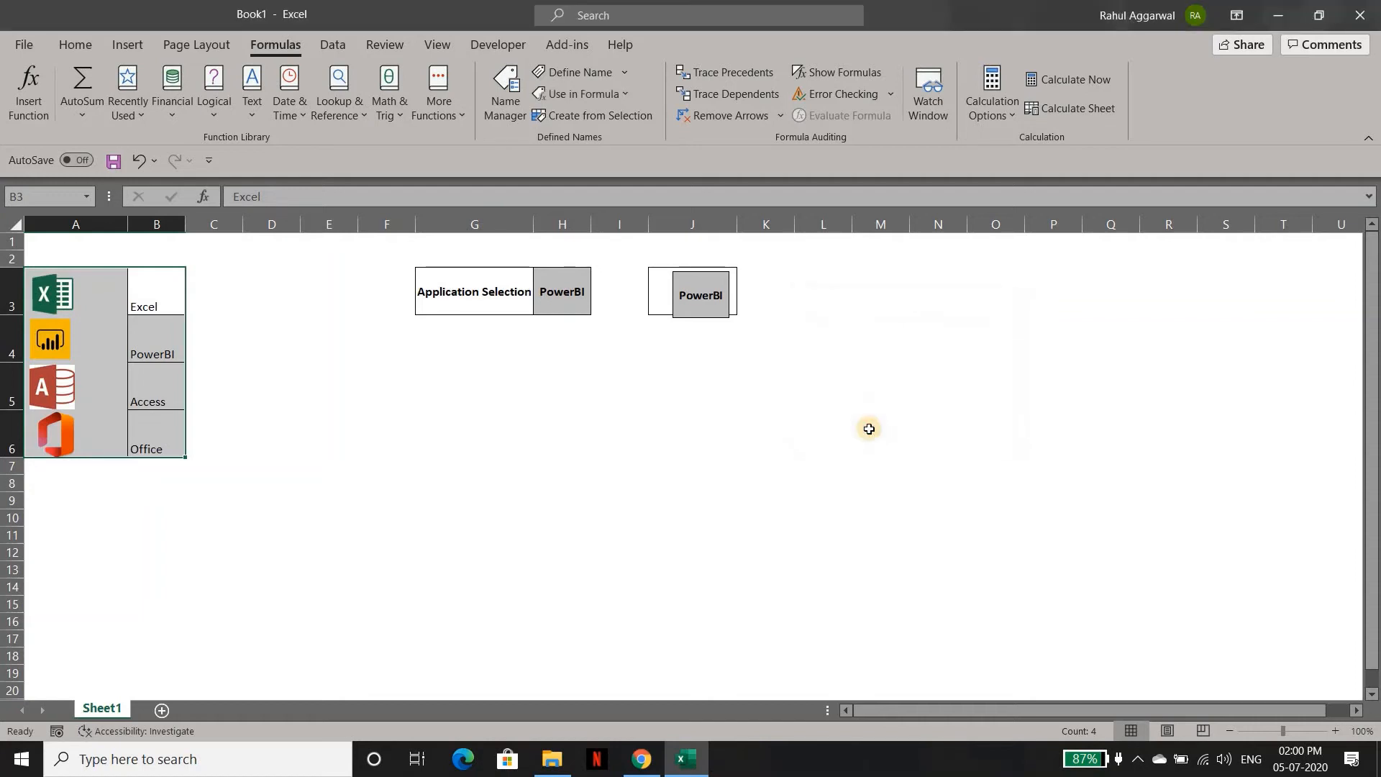
Step: Review the workbook's defined names and the cells they refer to in the Name Manager
click(554, 283)
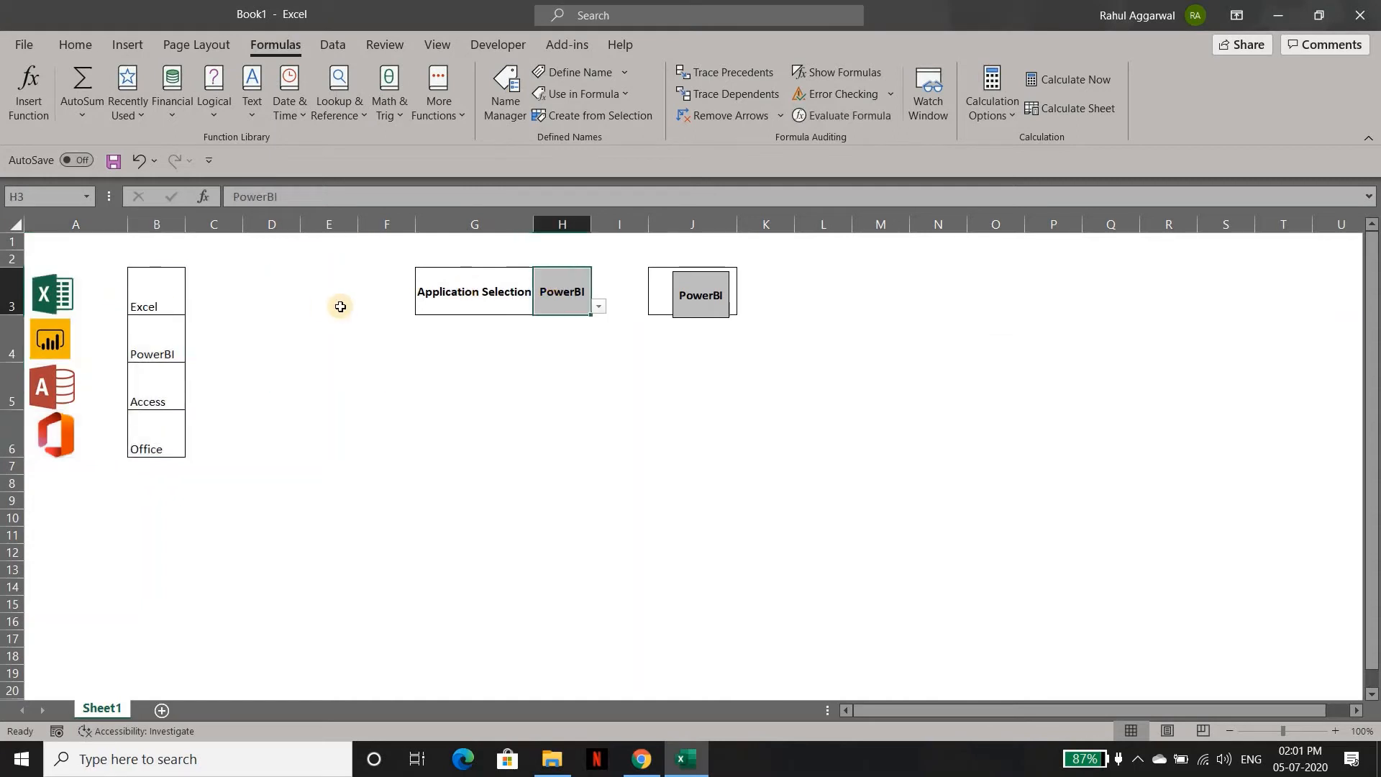
click(501, 90)
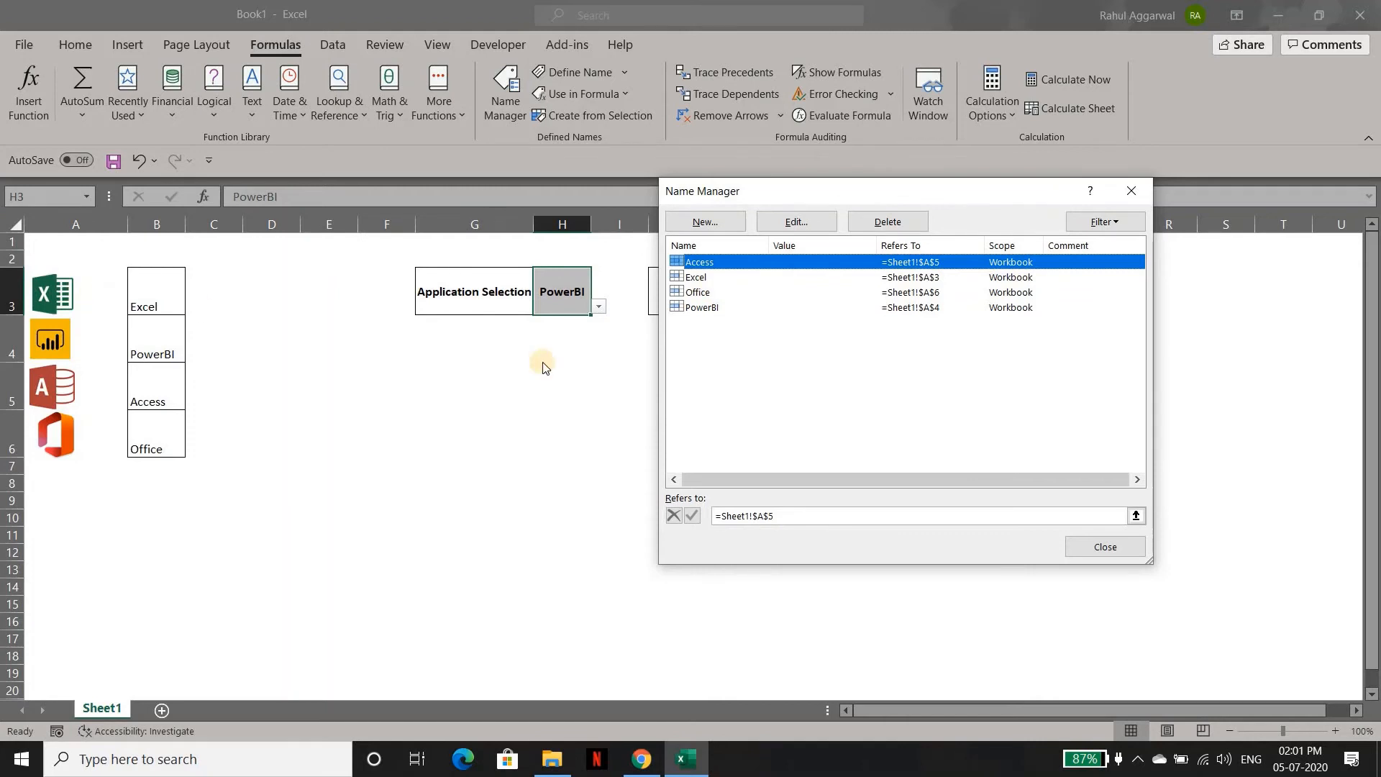
click(1123, 544)
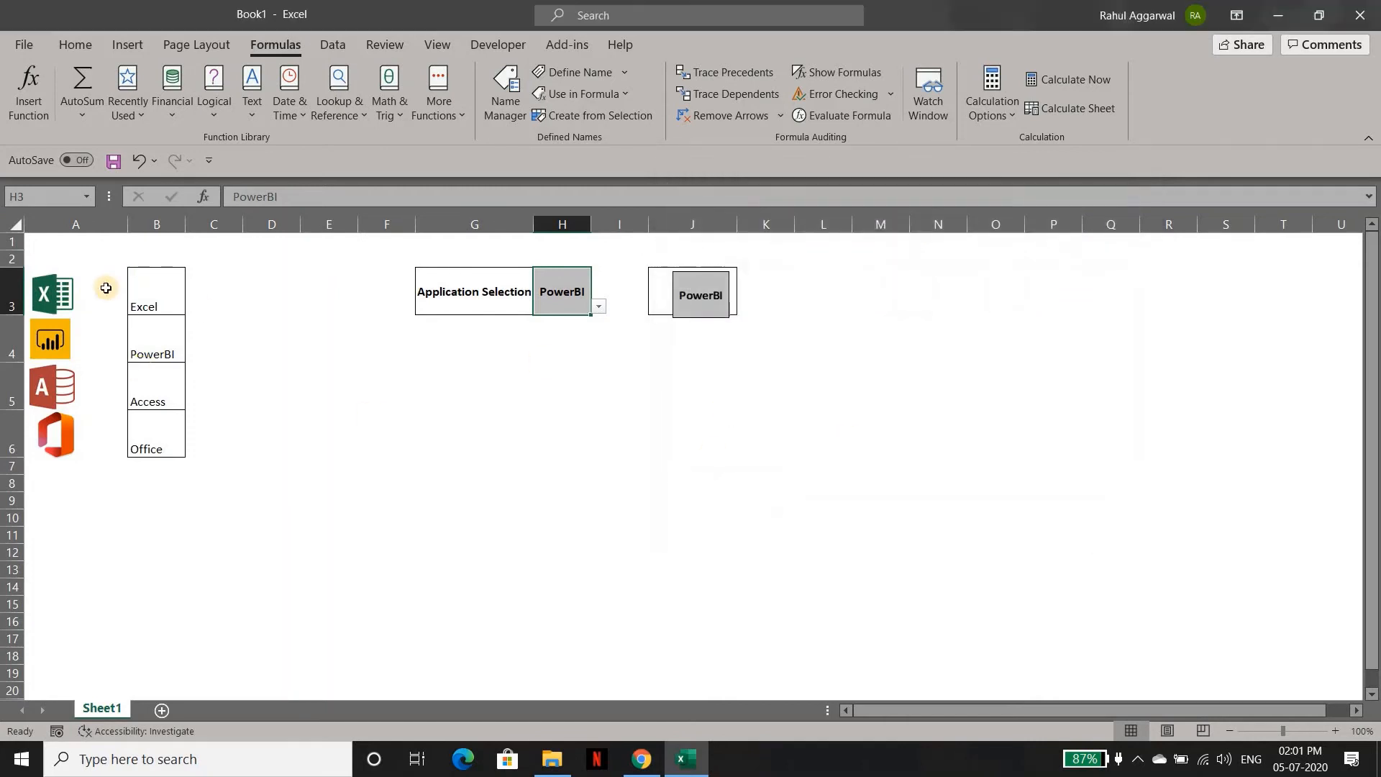
Step: Check the name assigned to each logo cell from A3 to A6 against the application names in column B
click(103, 288)
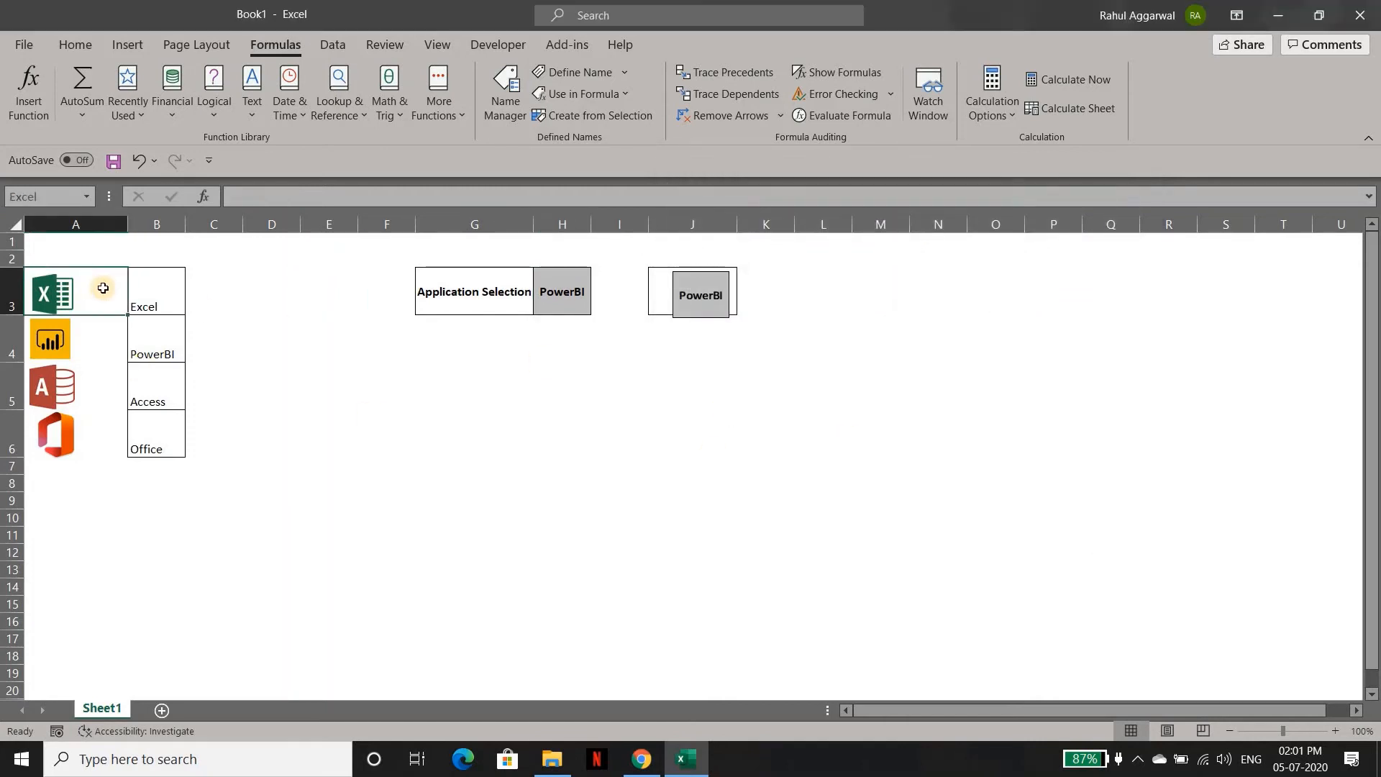
key(Down)
key(Down)
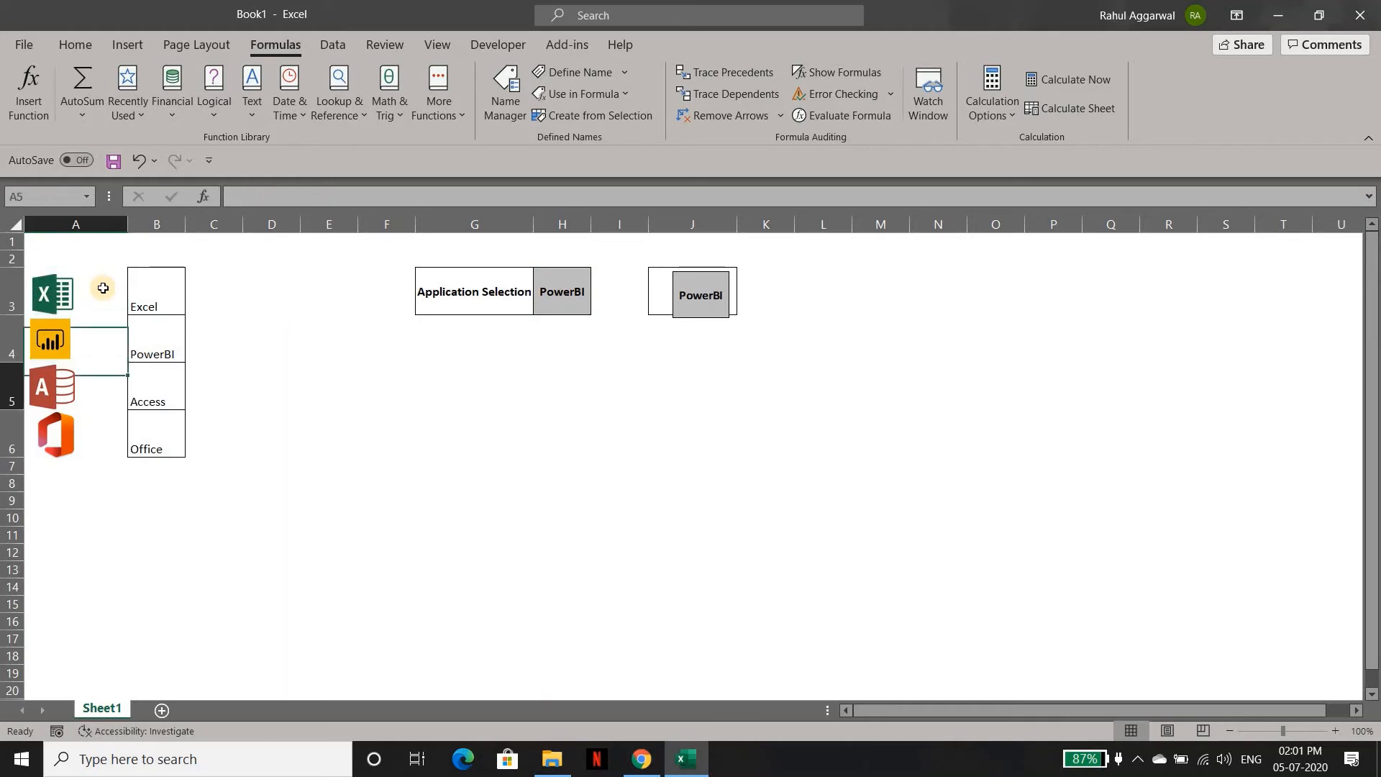
key(Down)
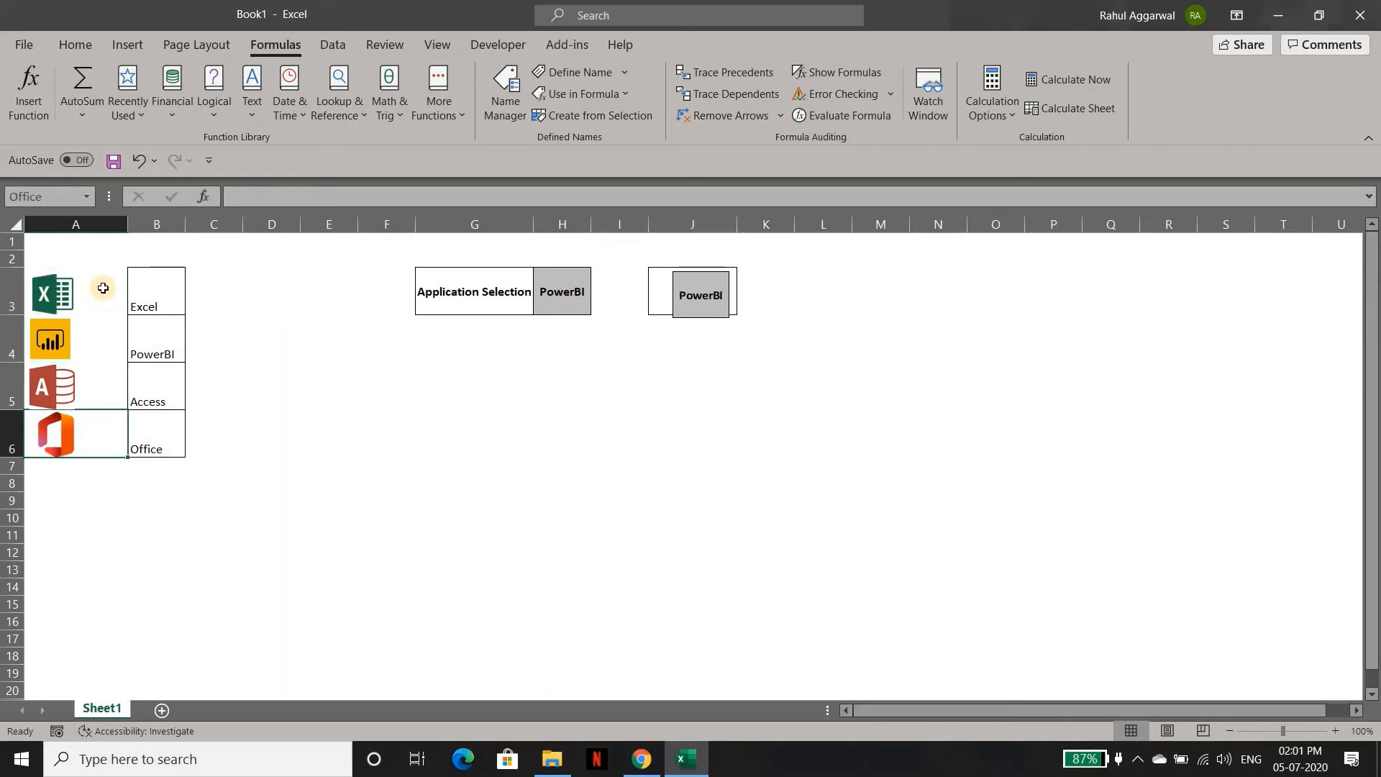
key(Right)
key(Up)
key(Up)
key(Up)
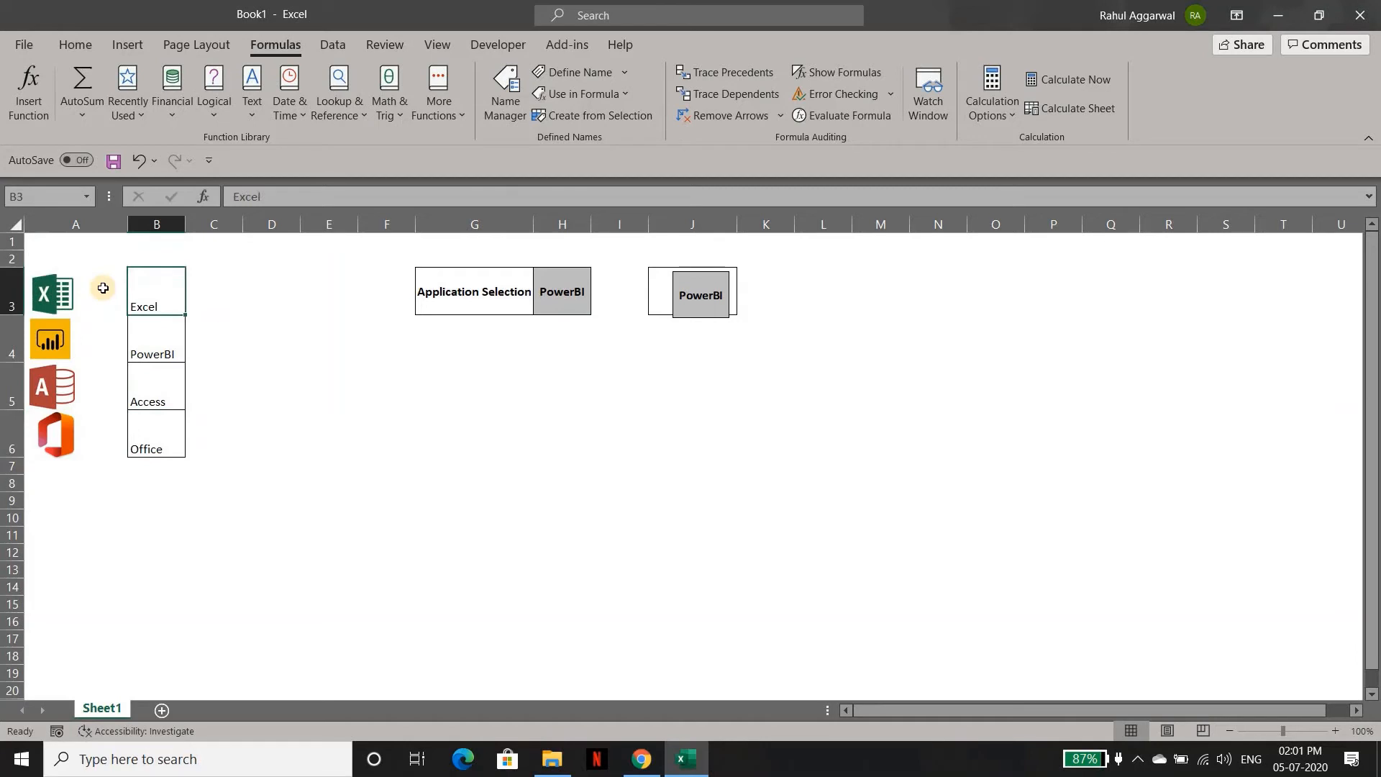
Step: Review the application names in column B and the logo cells A3 to A6, ending at the selection cell H3
key(ctrl+shift+Down)
key(Left)
key(Down)
key(Down)
key(Down)
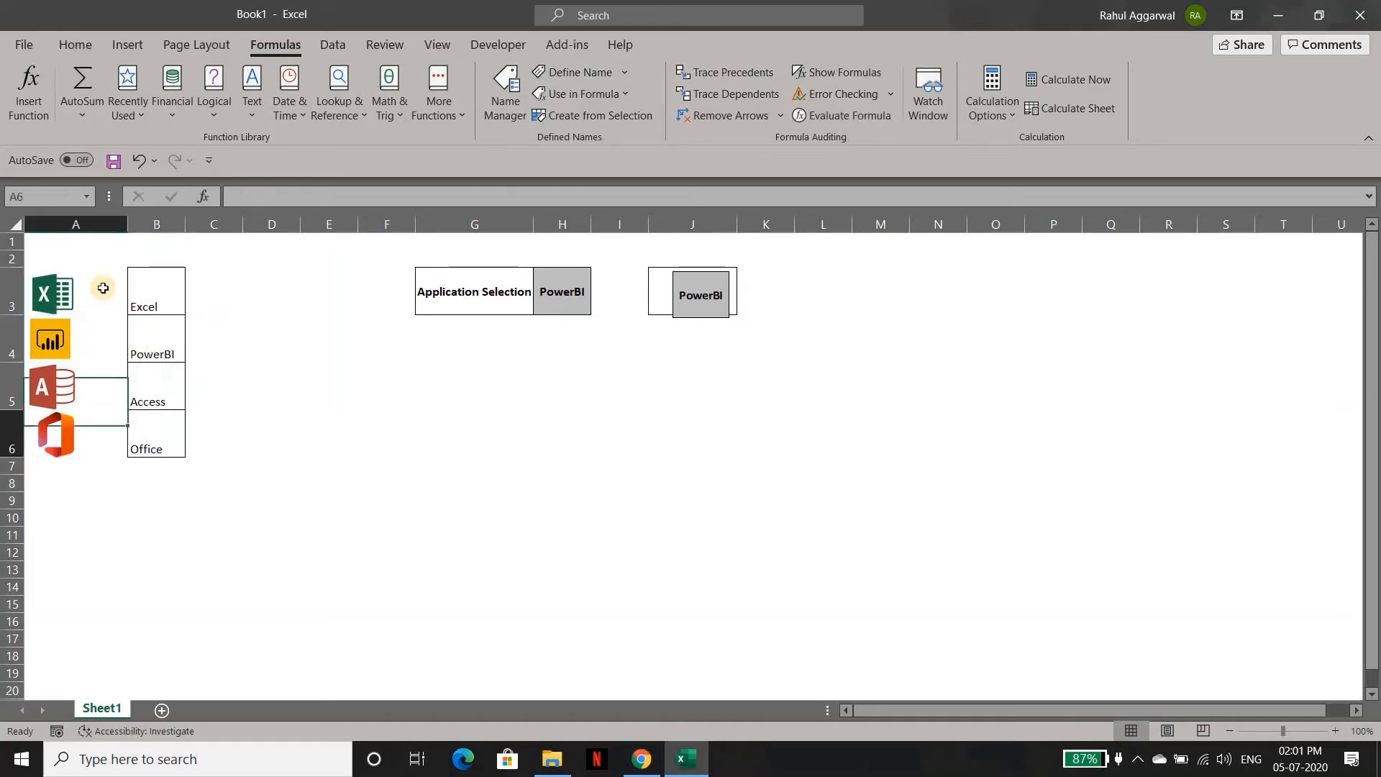
key(Up)
key(Up)
key(Up)
key(Right)
key(Right)
key(Right)
key(Right)
key(Right)
key(Right)
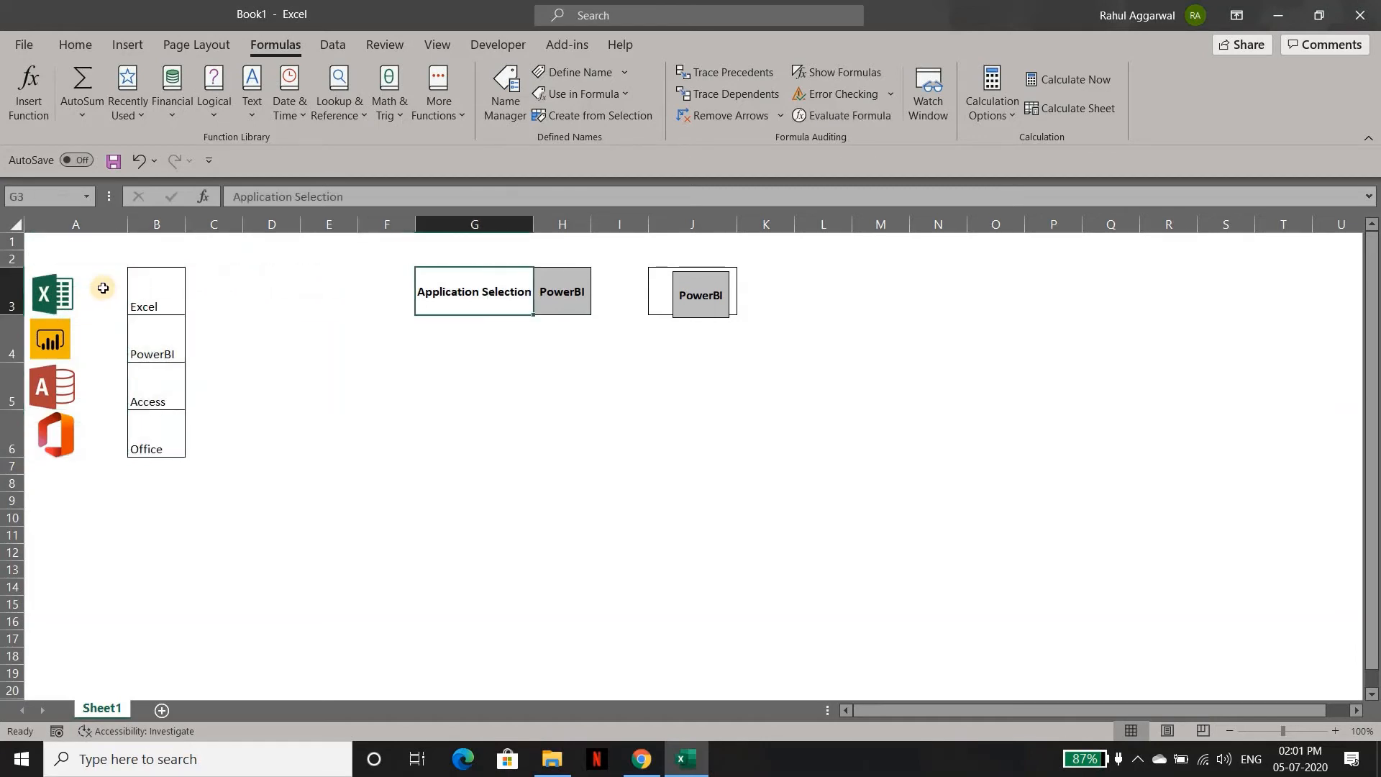
key(Right)
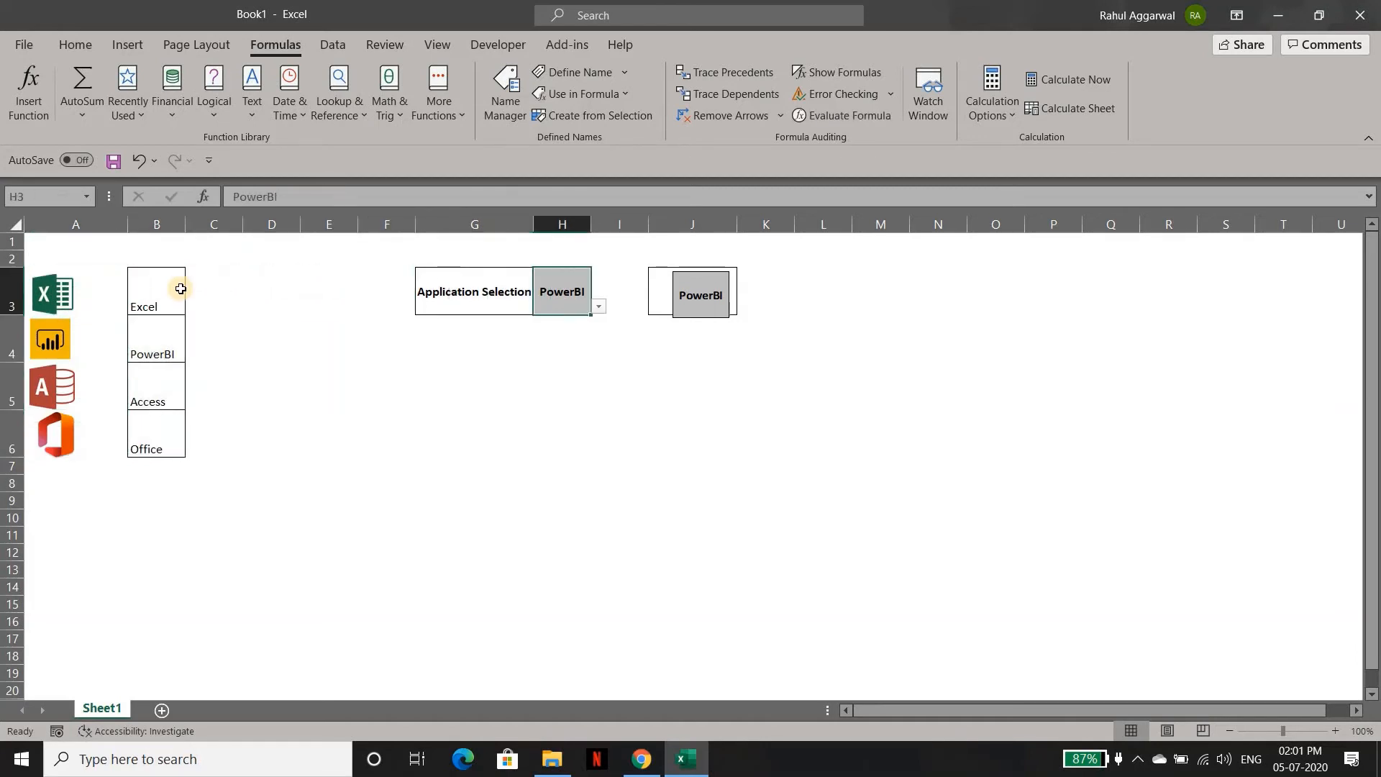
Step: Compare the linked picture's cell reference with the H3 selection and the names of the logo cells in column A
click(705, 307)
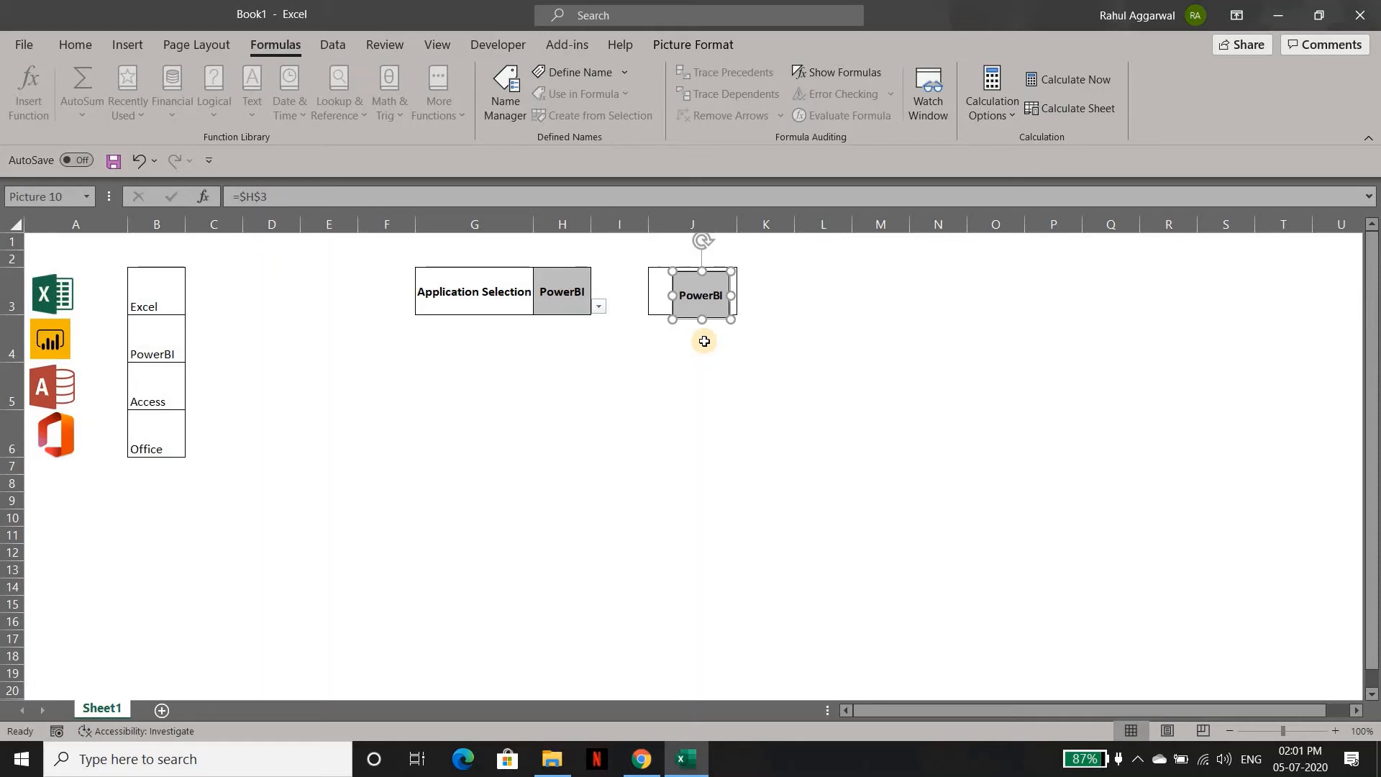
click(564, 346)
click(566, 304)
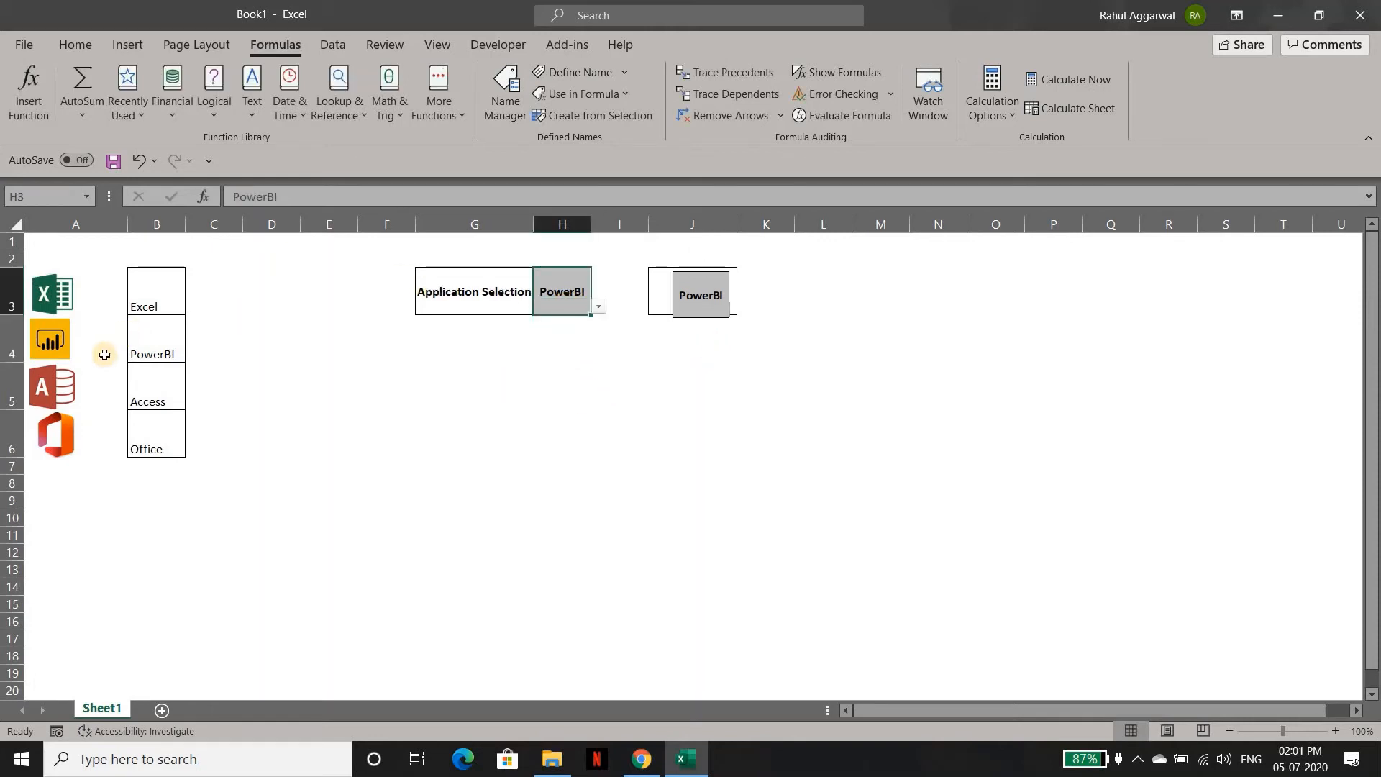
click(105, 354)
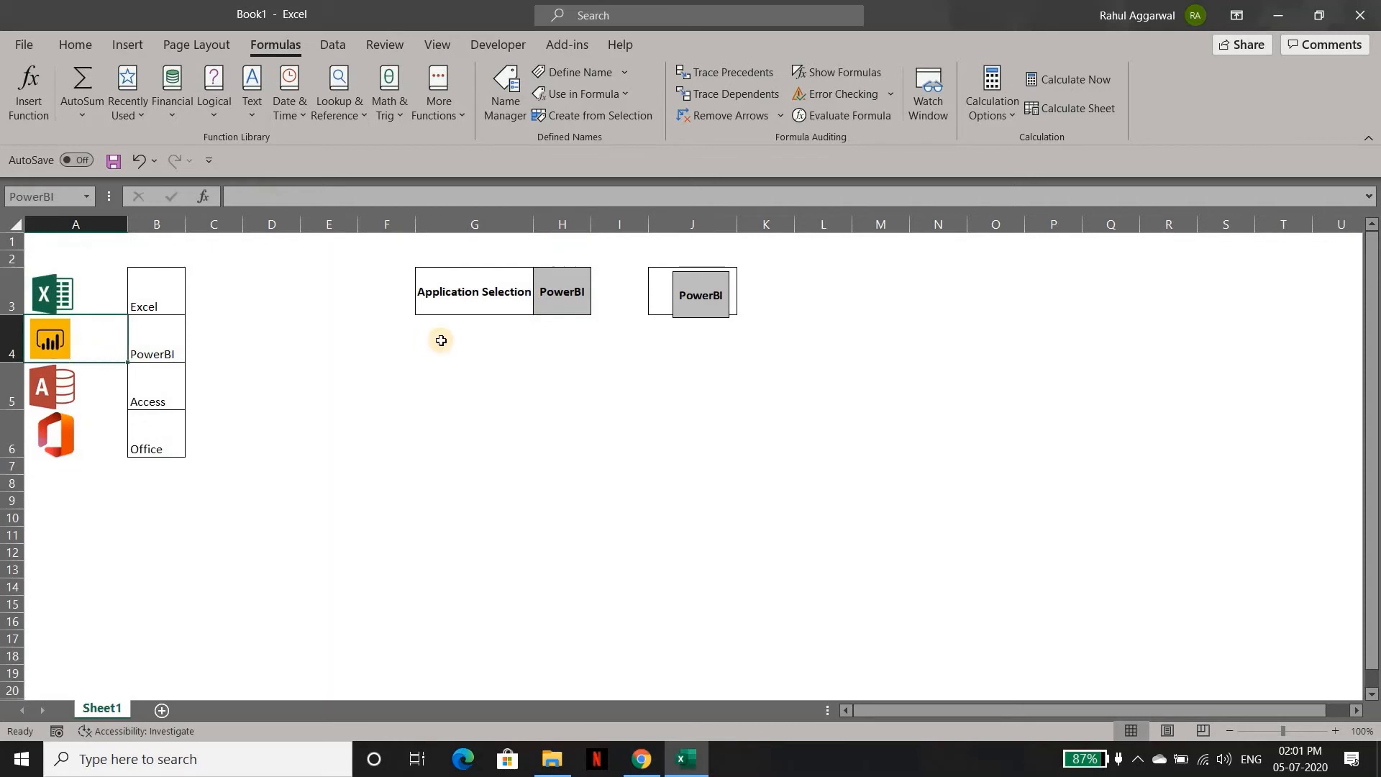
click(557, 296)
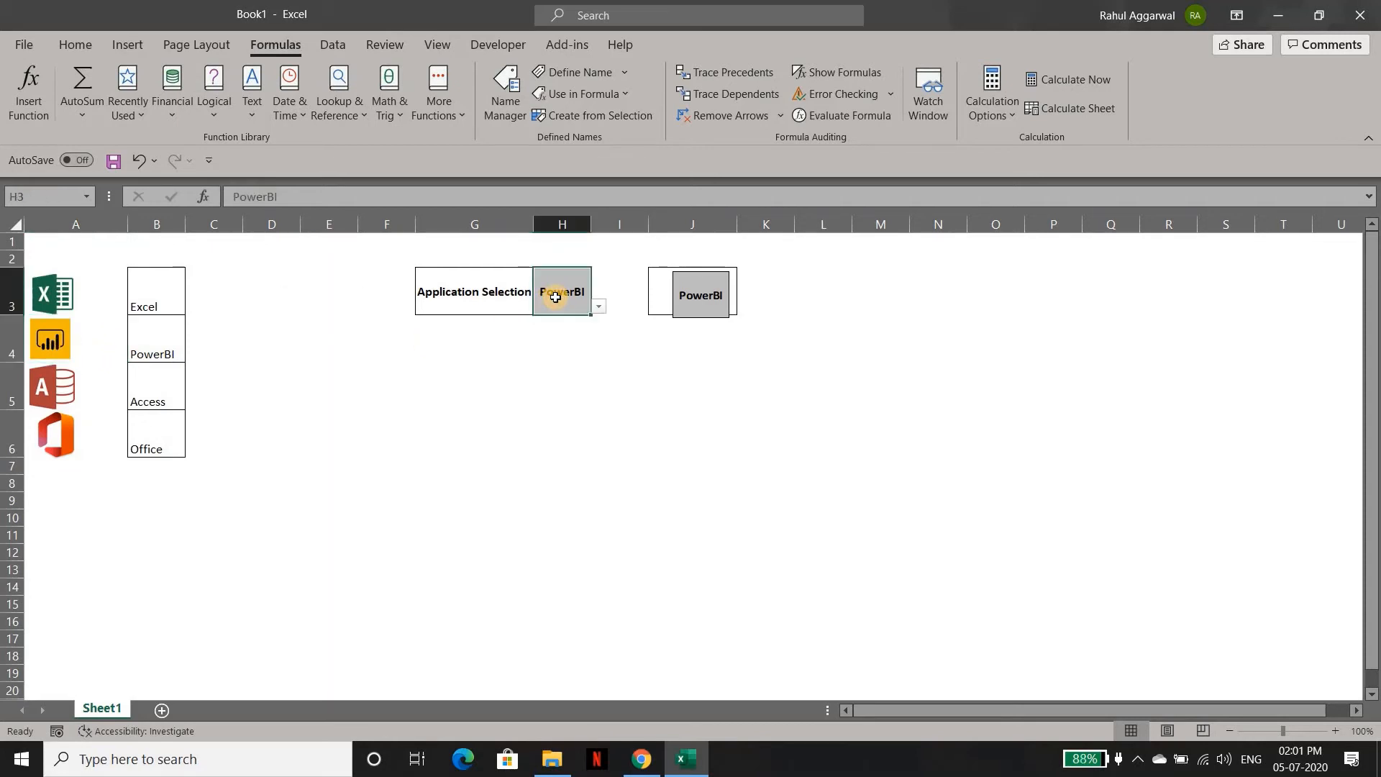
click(680, 295)
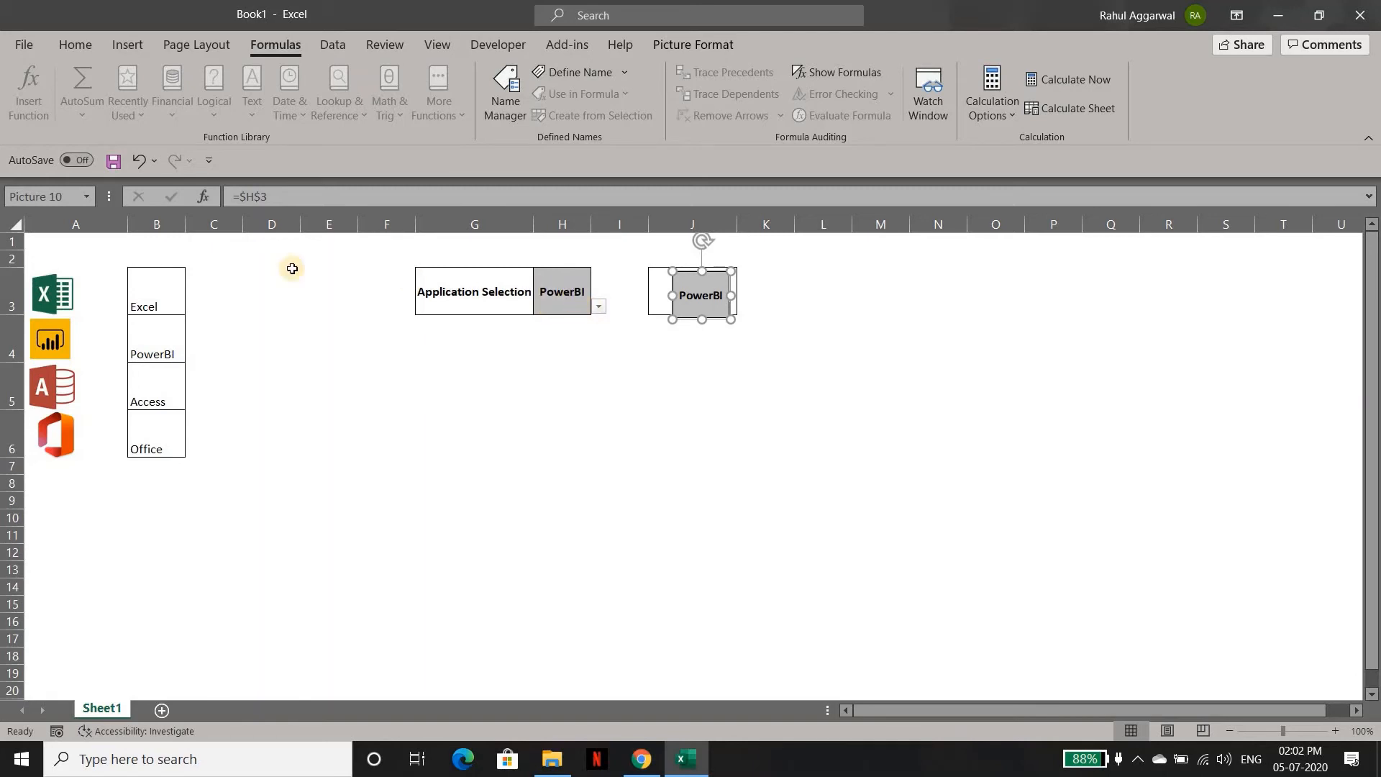
drag(101, 293, 96, 432)
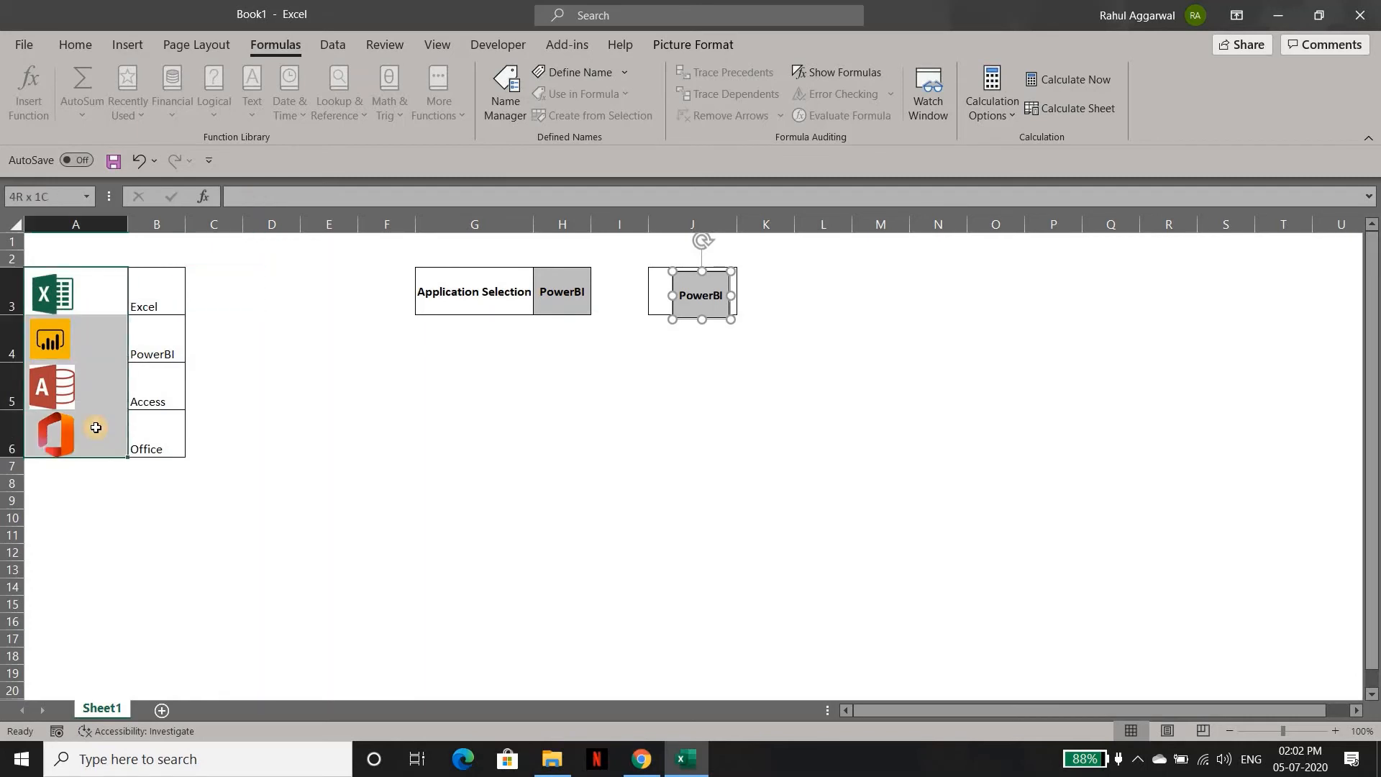
click(558, 301)
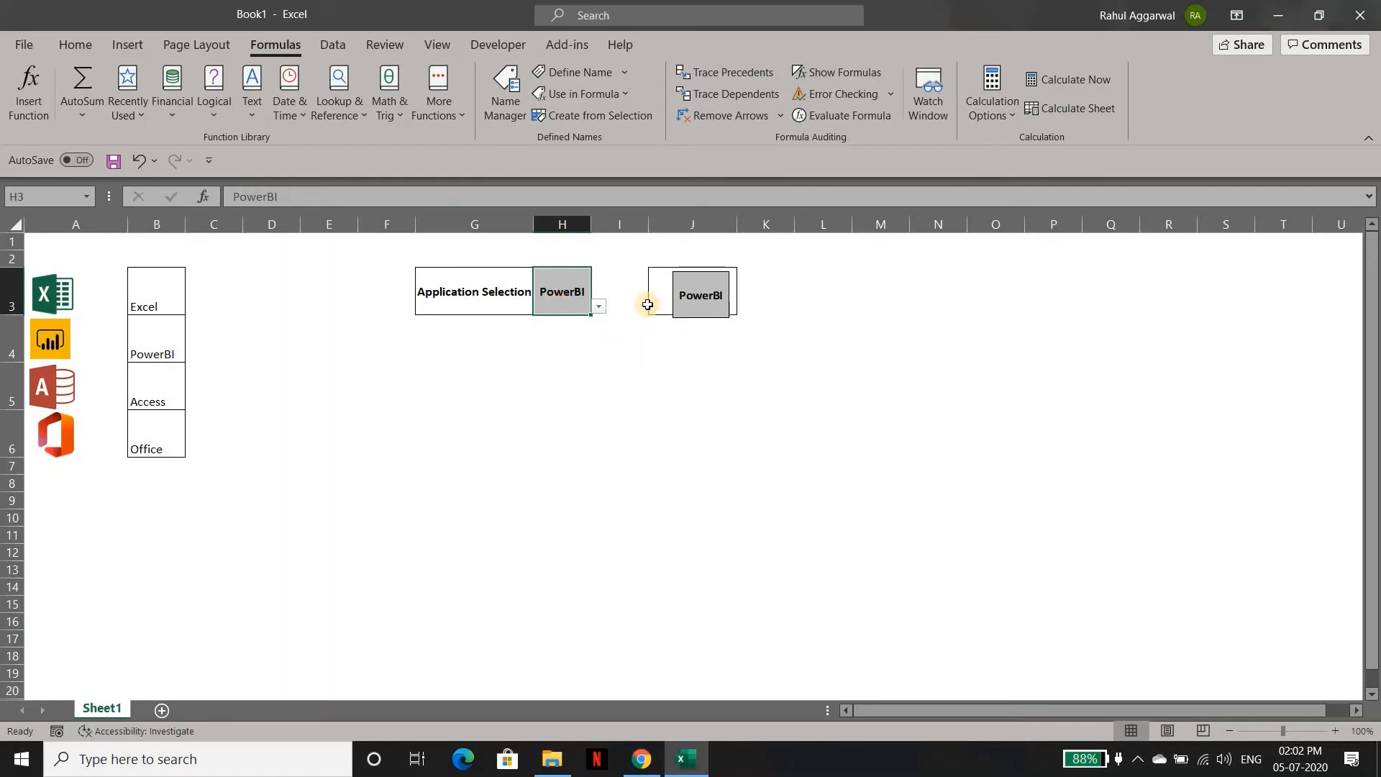
click(702, 298)
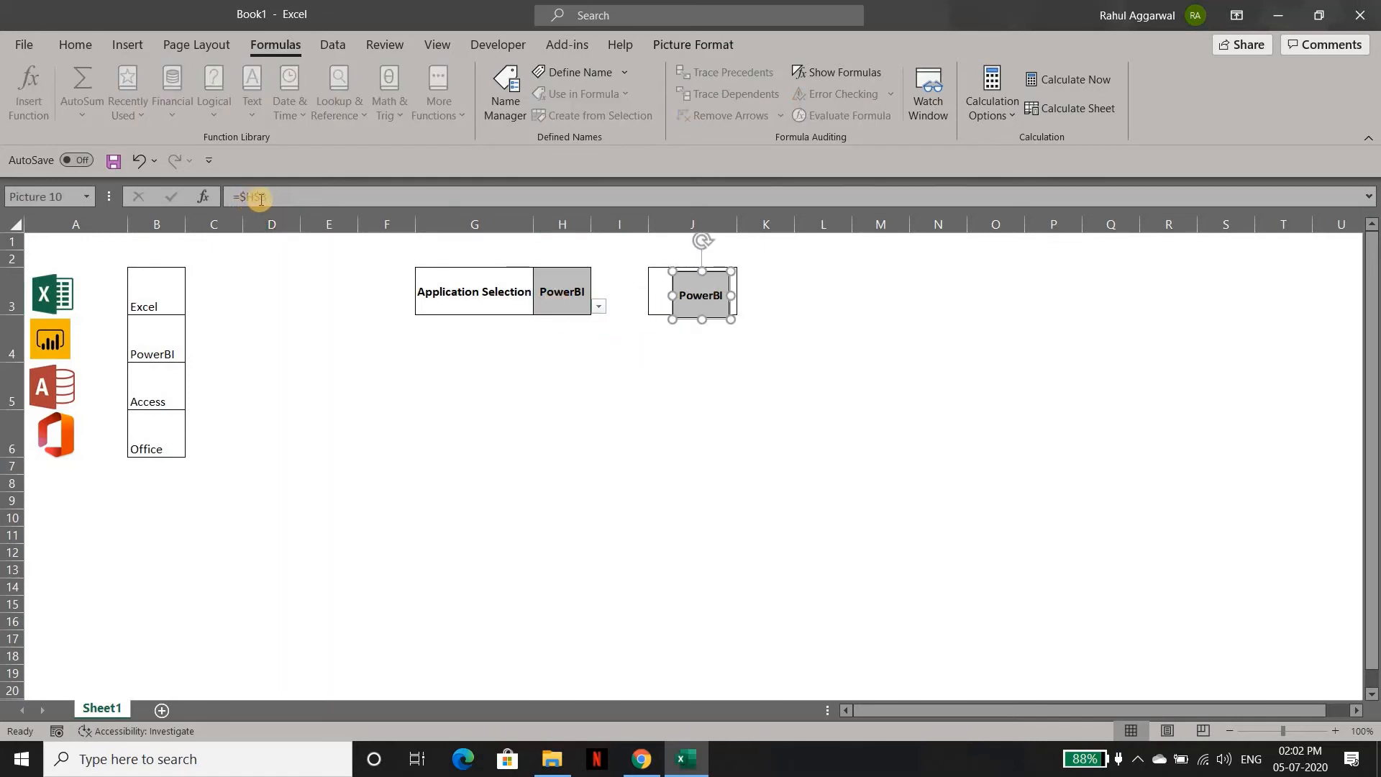
click(571, 306)
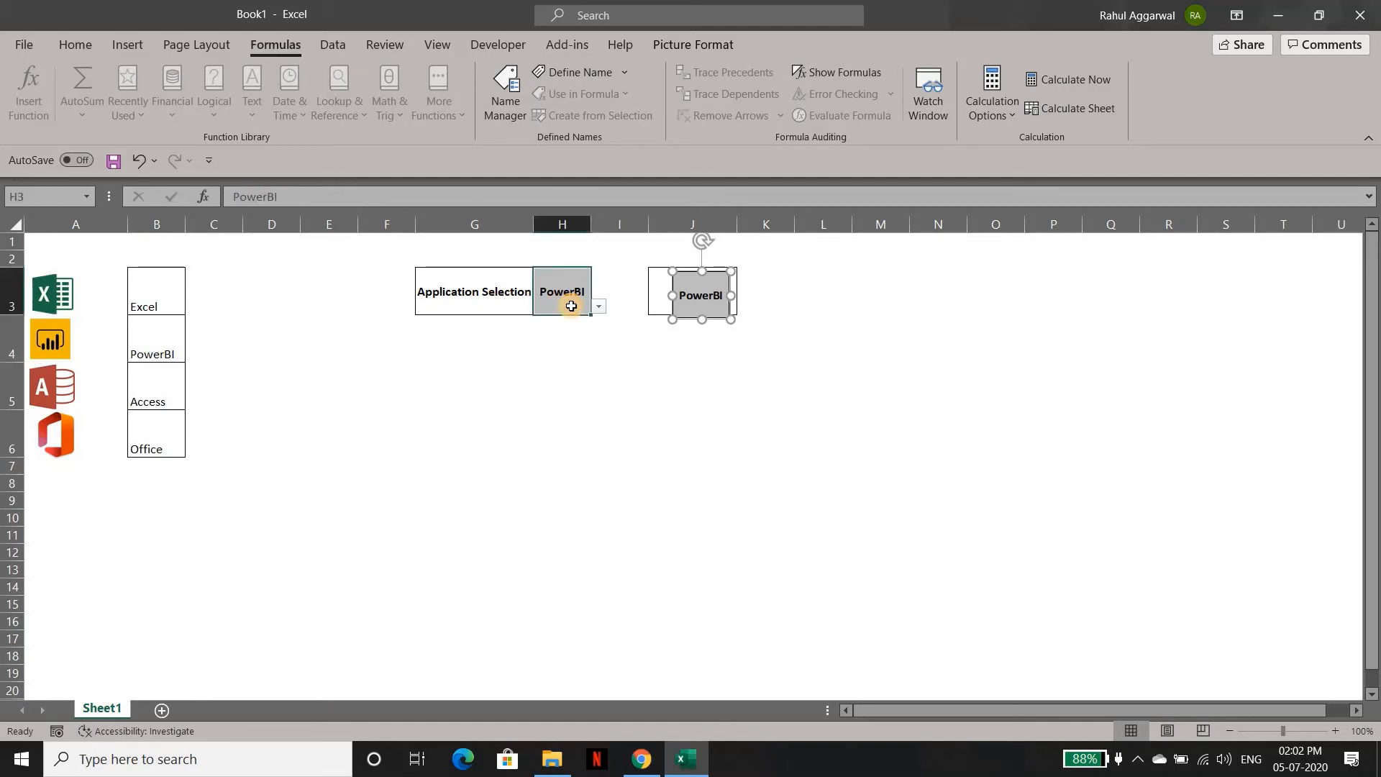
click(106, 338)
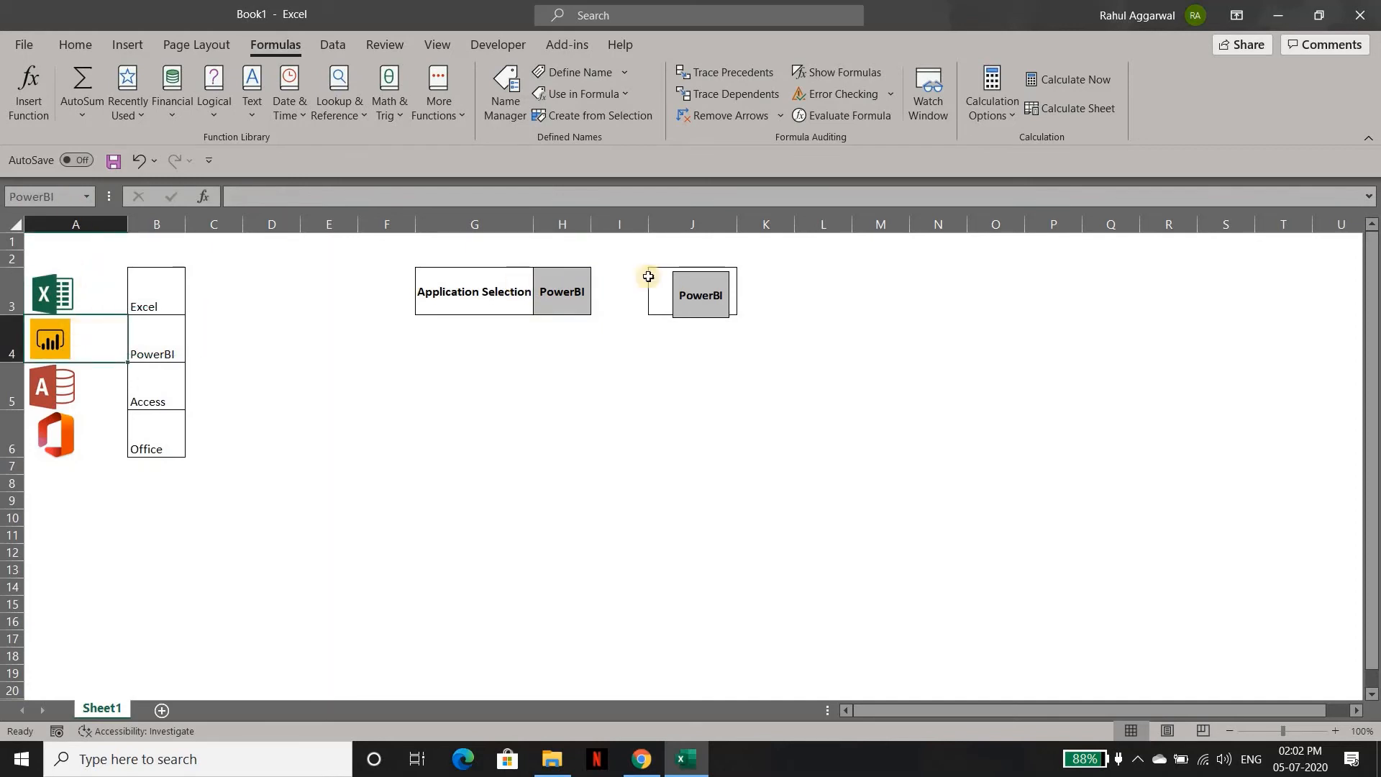
Step: Try to change the linked picture's formula to =INDIRECT($H$3)
click(690, 293)
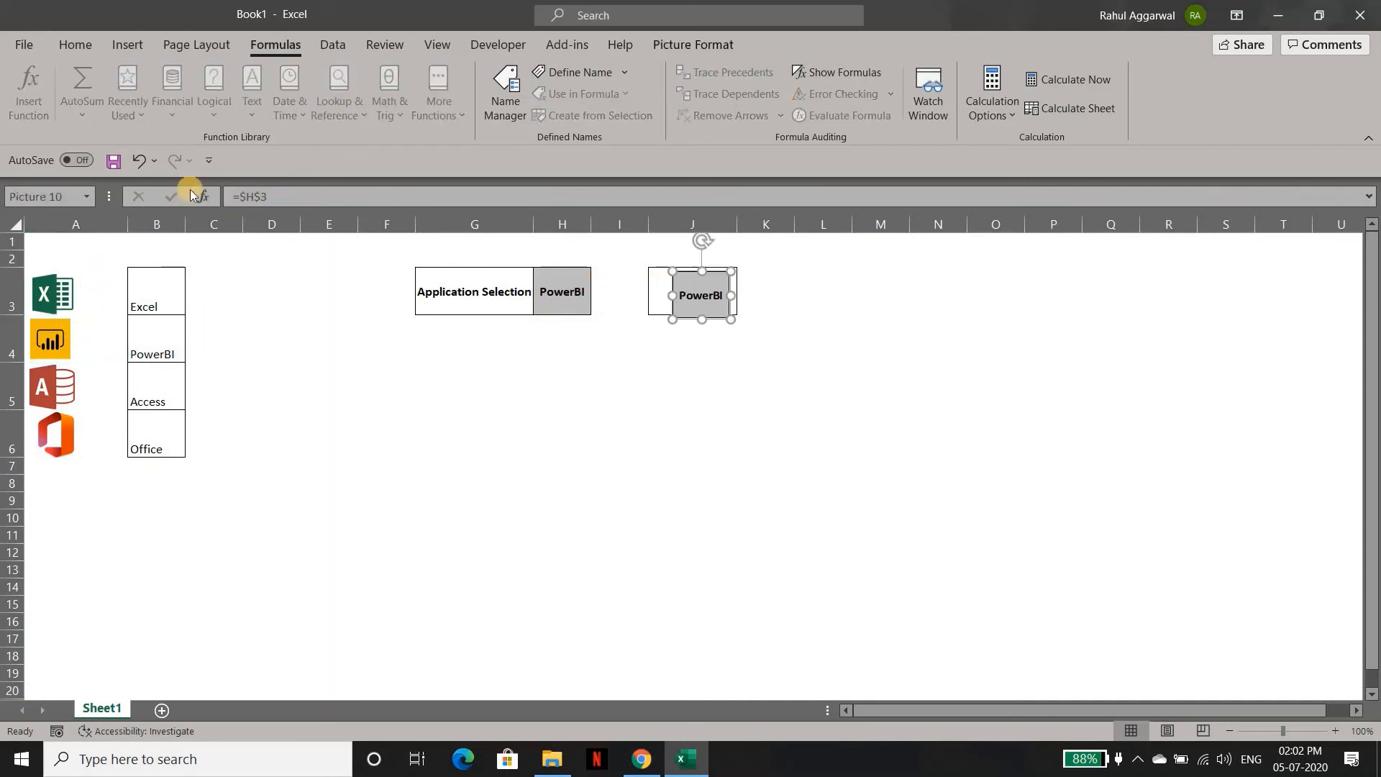
click(240, 193)
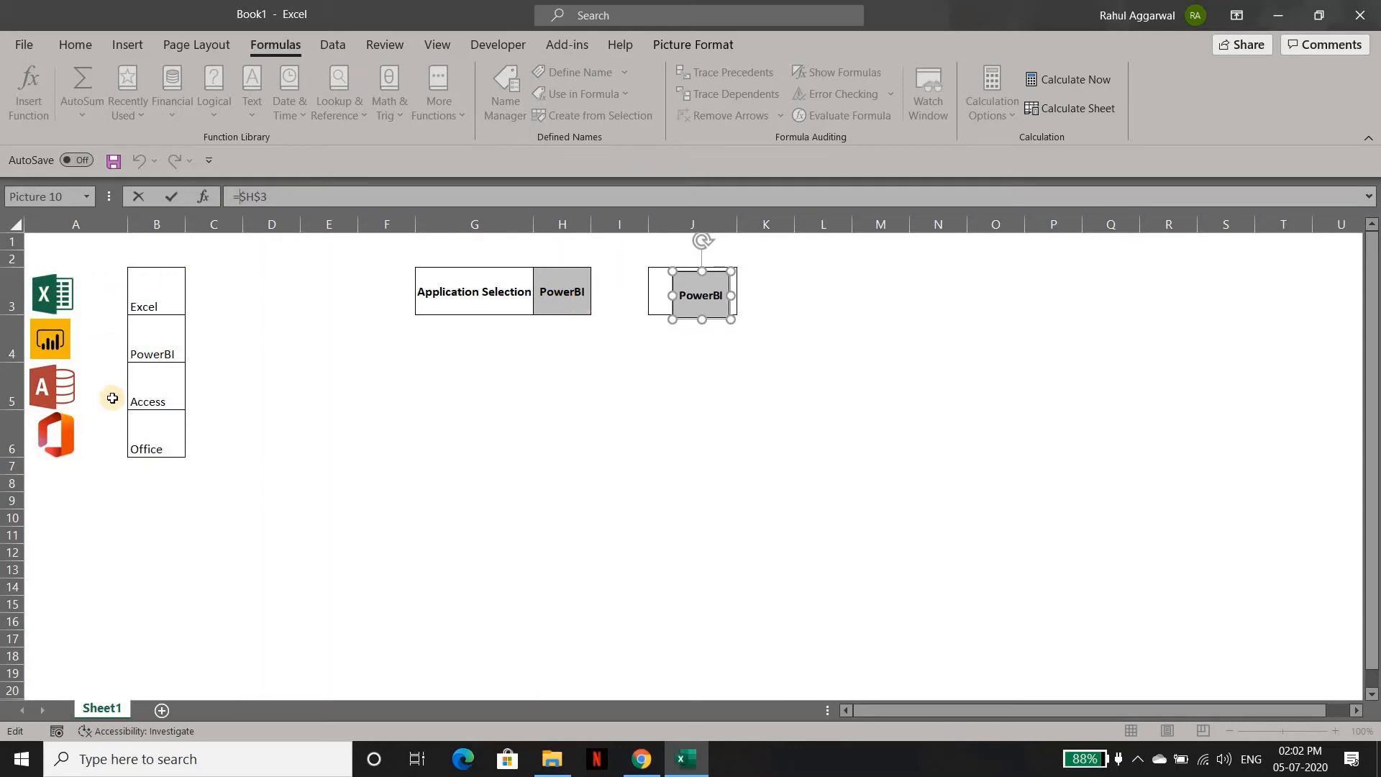
click(104, 323)
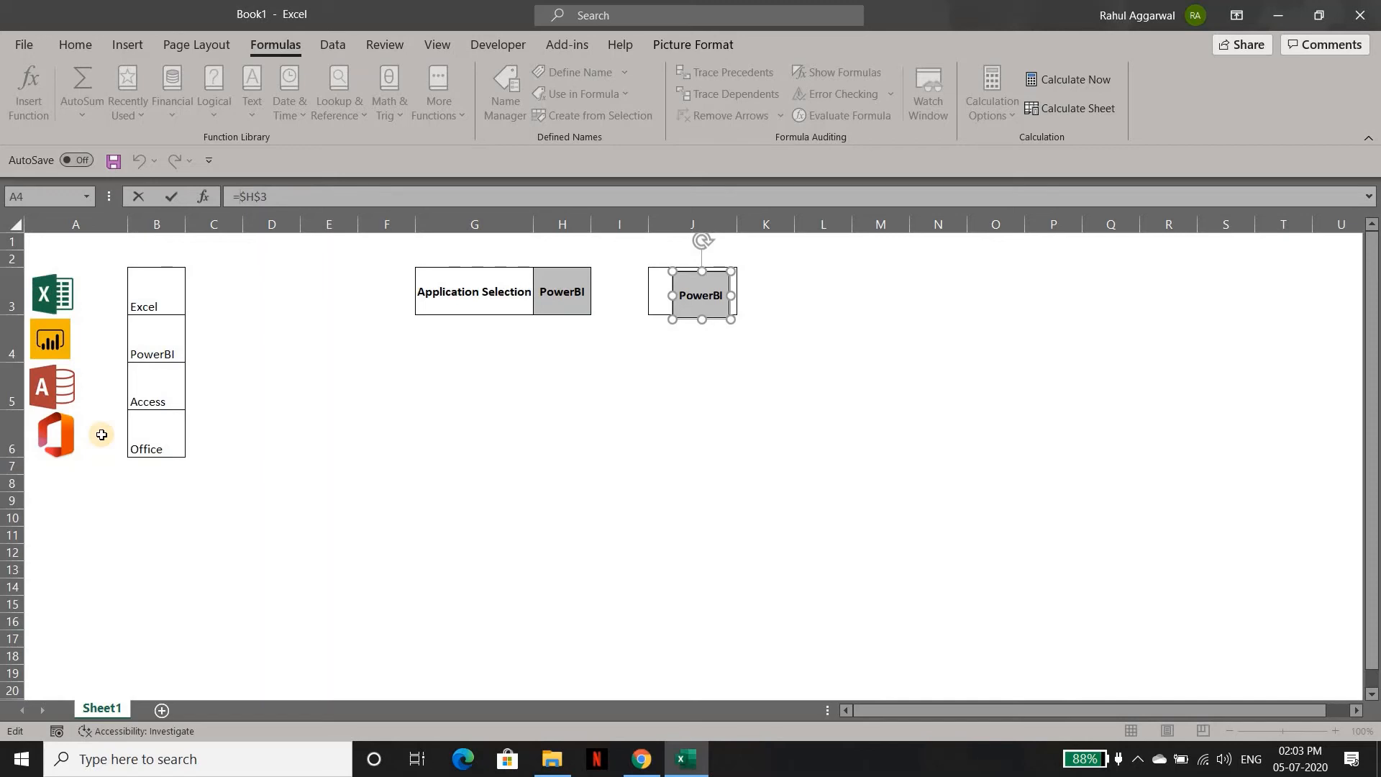
text(INDIRECT($H$3)
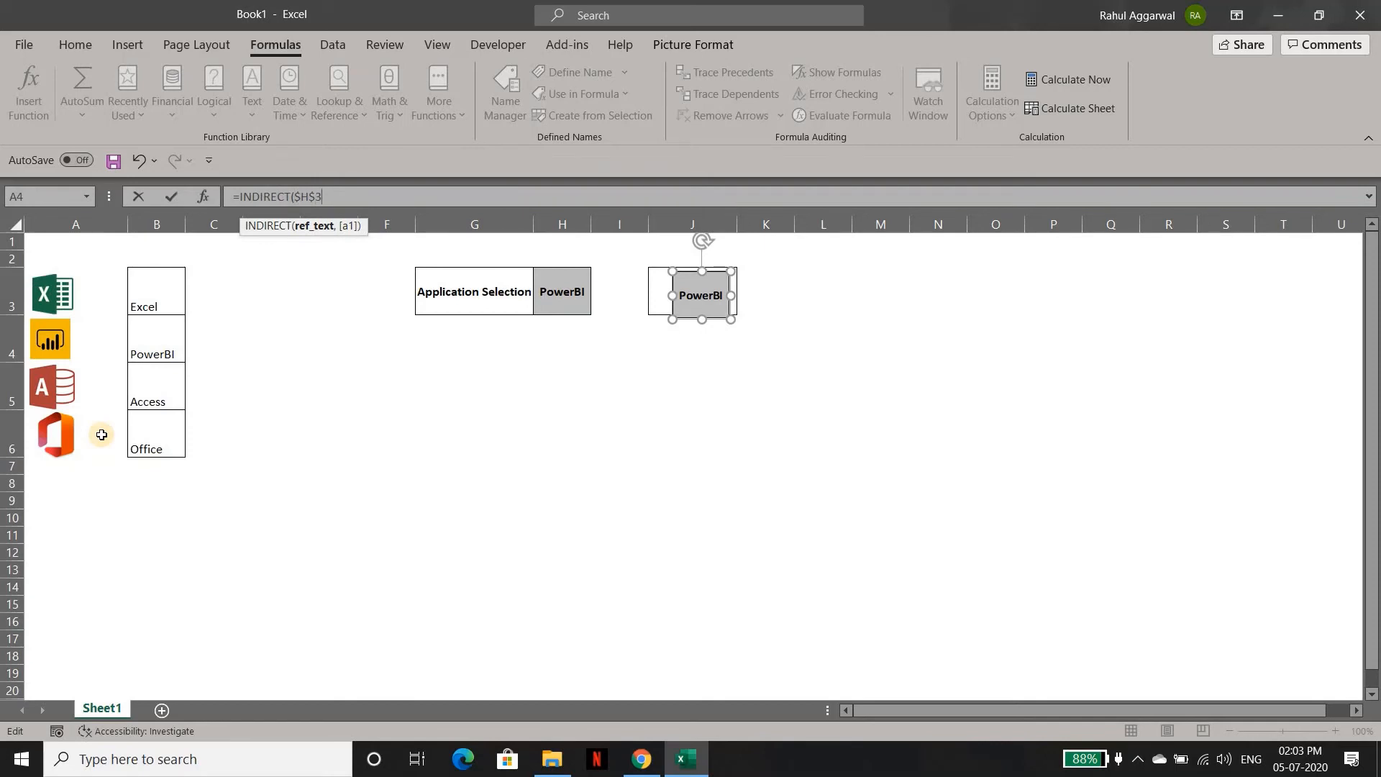
text())
key(Return)
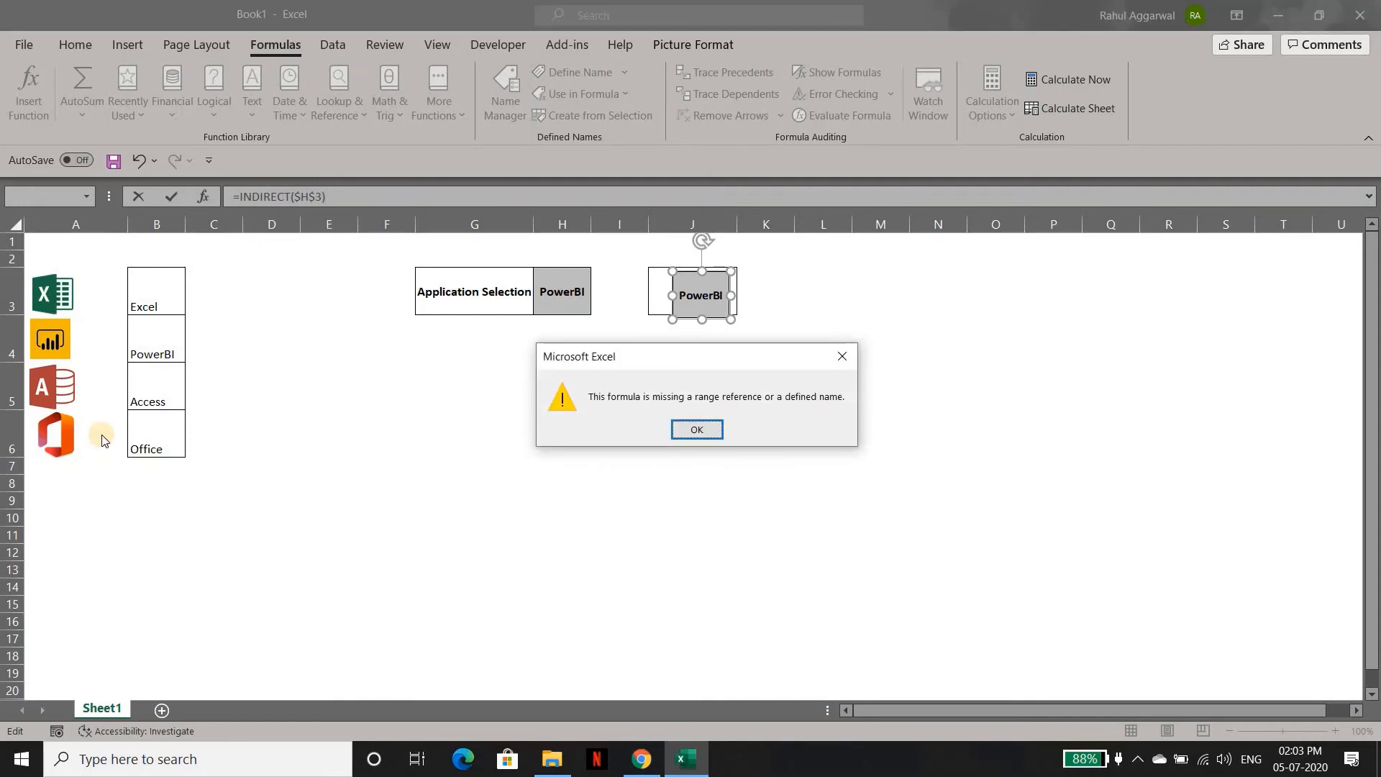
click(707, 430)
click(705, 426)
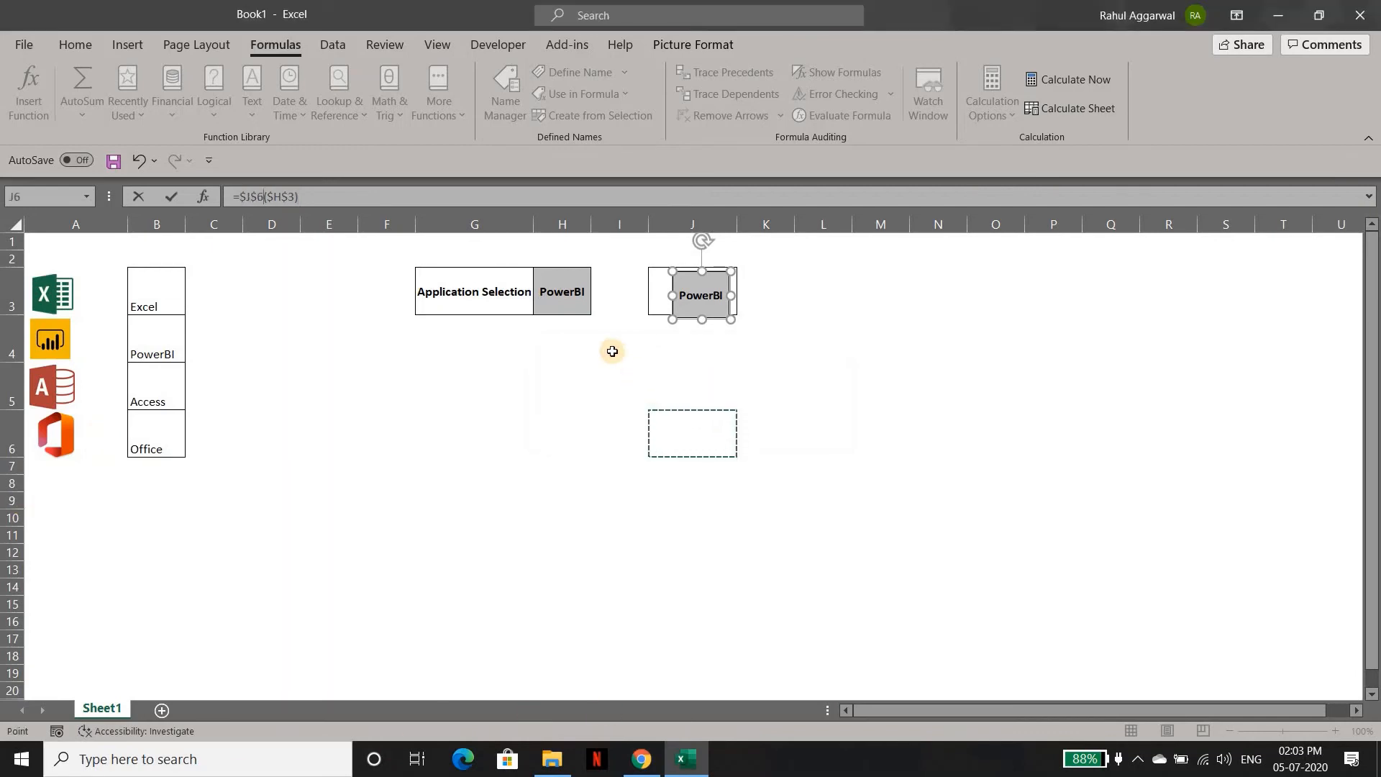
key(Escape)
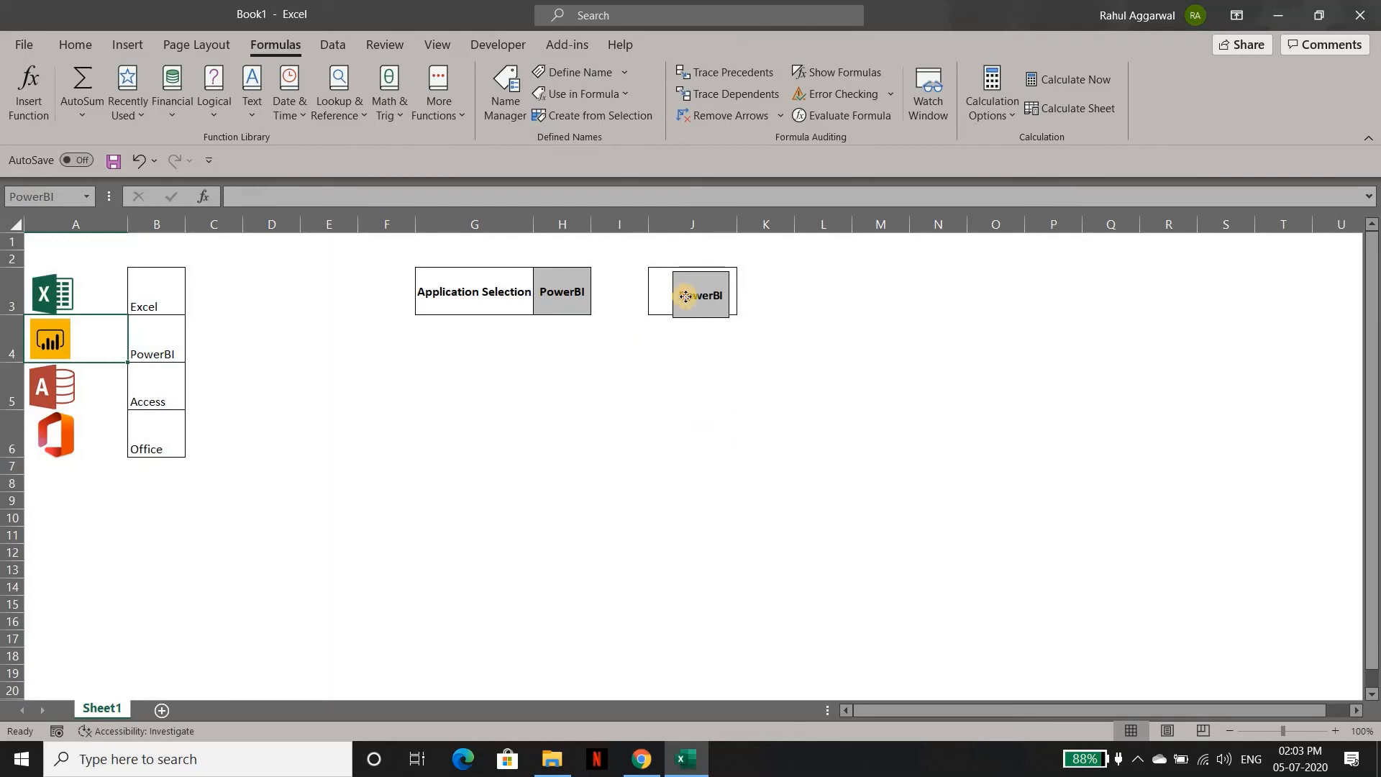
Step: Define a workbook-level name Application that refers to =INDIRECT(Sheet1!$H$3)
click(685, 296)
click(566, 296)
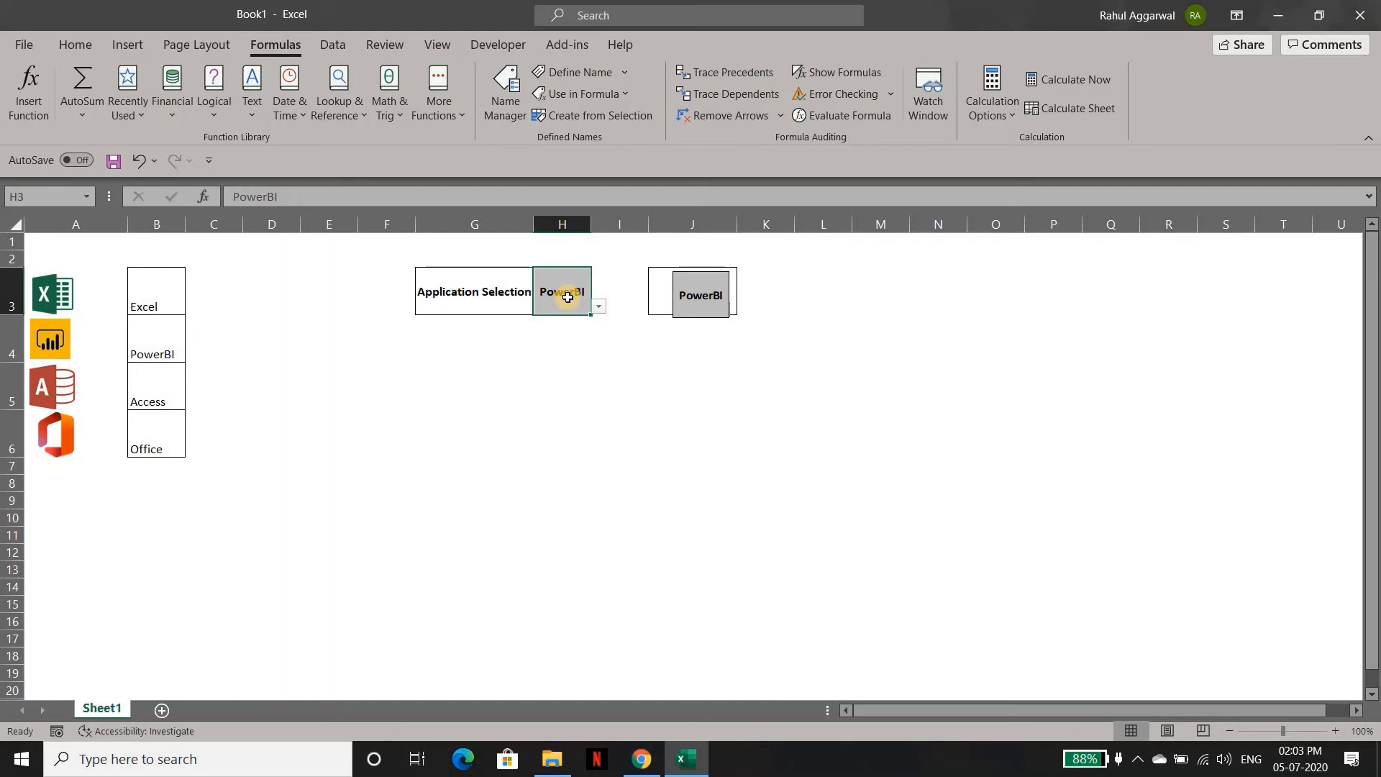
click(501, 106)
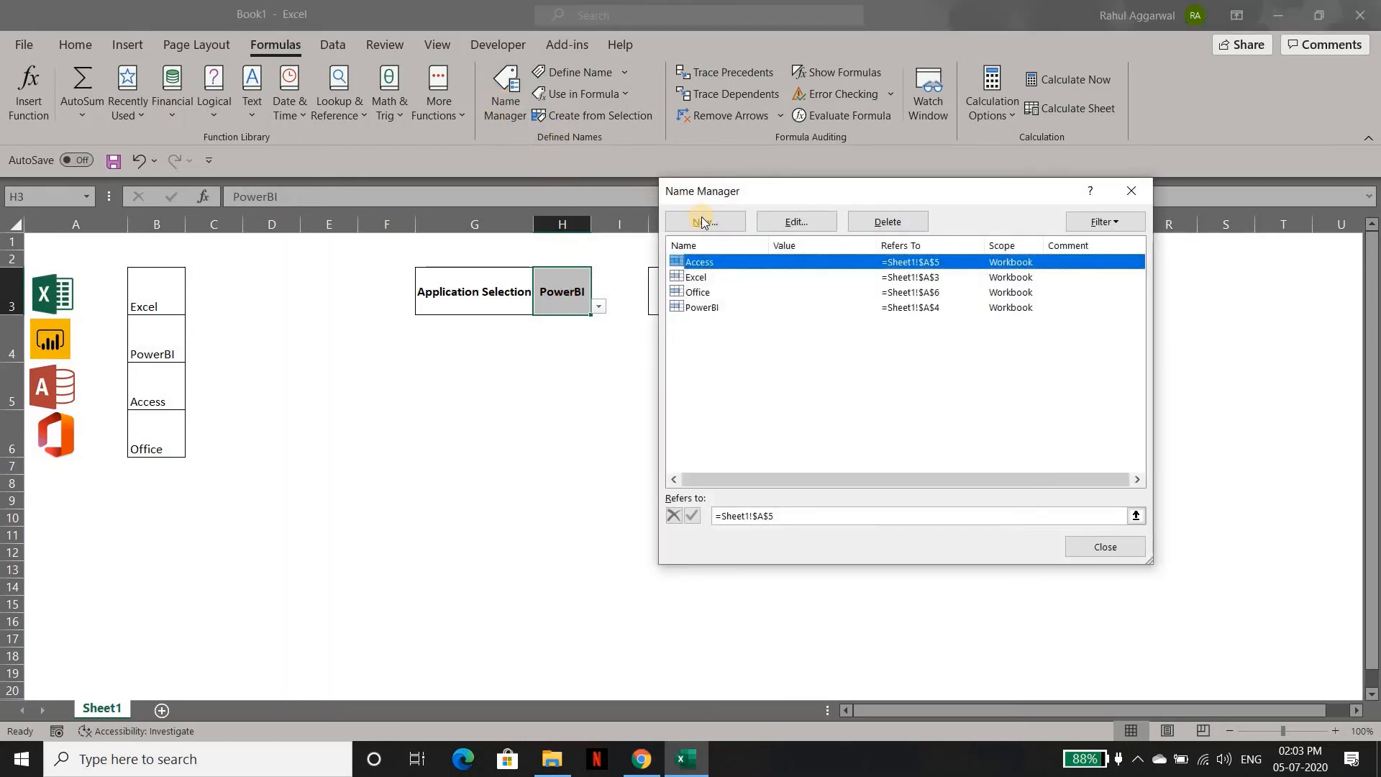
click(703, 221)
text(A)
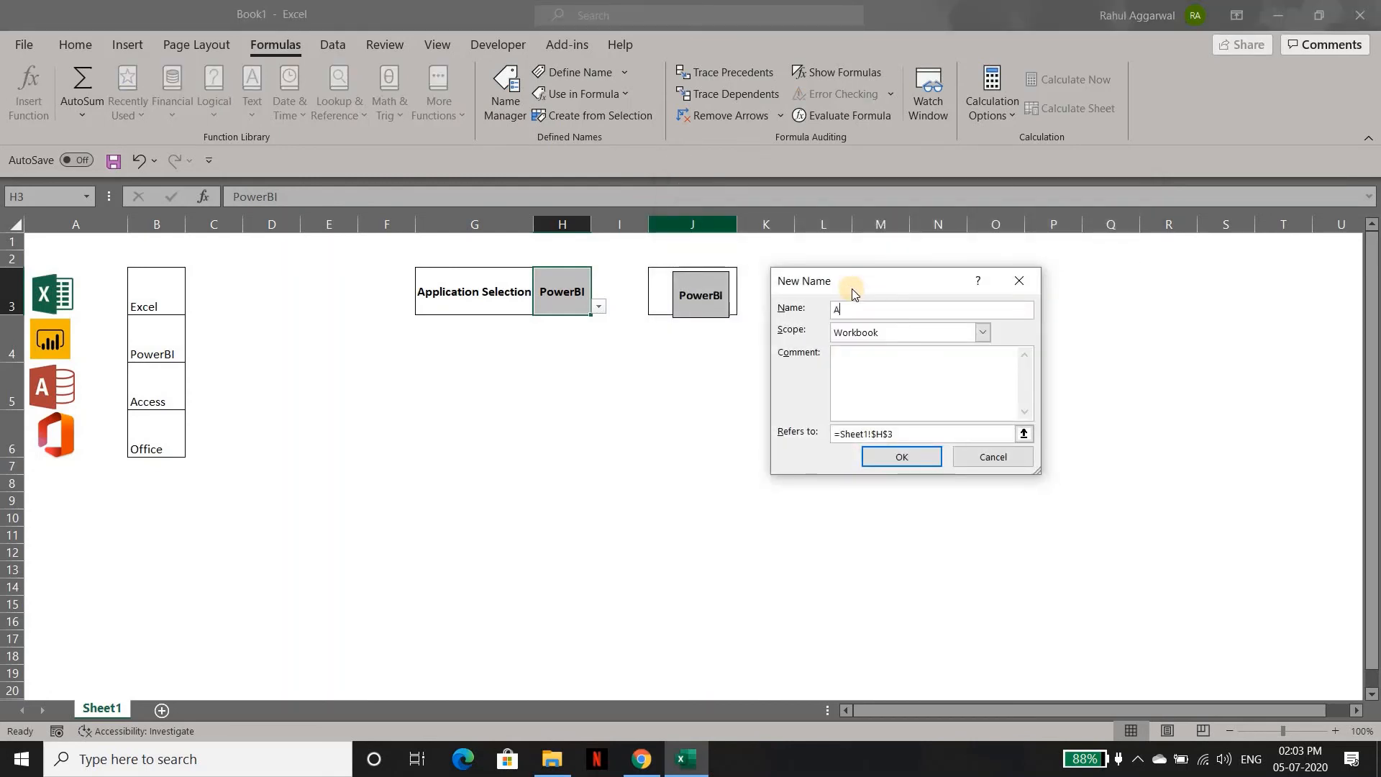
text(pplication)
click(842, 432)
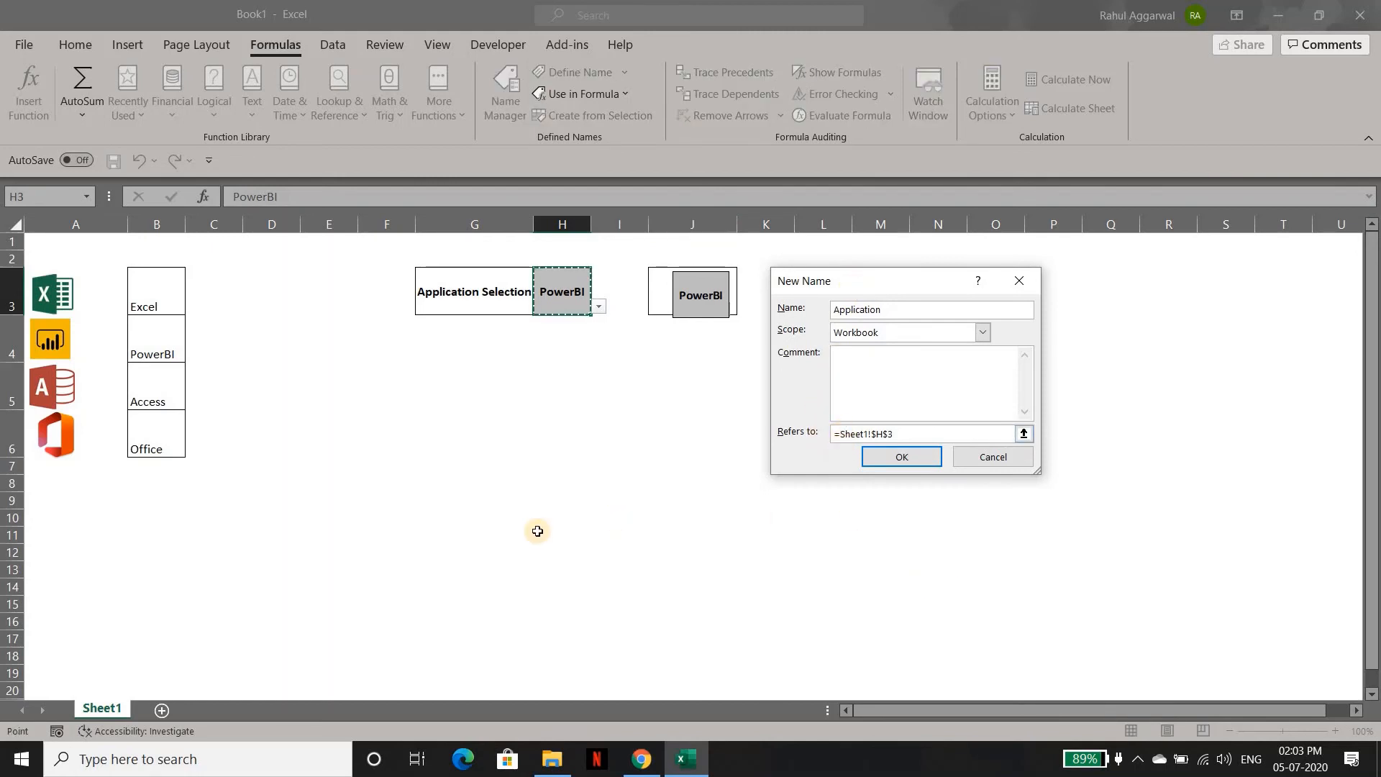
text(Indi)
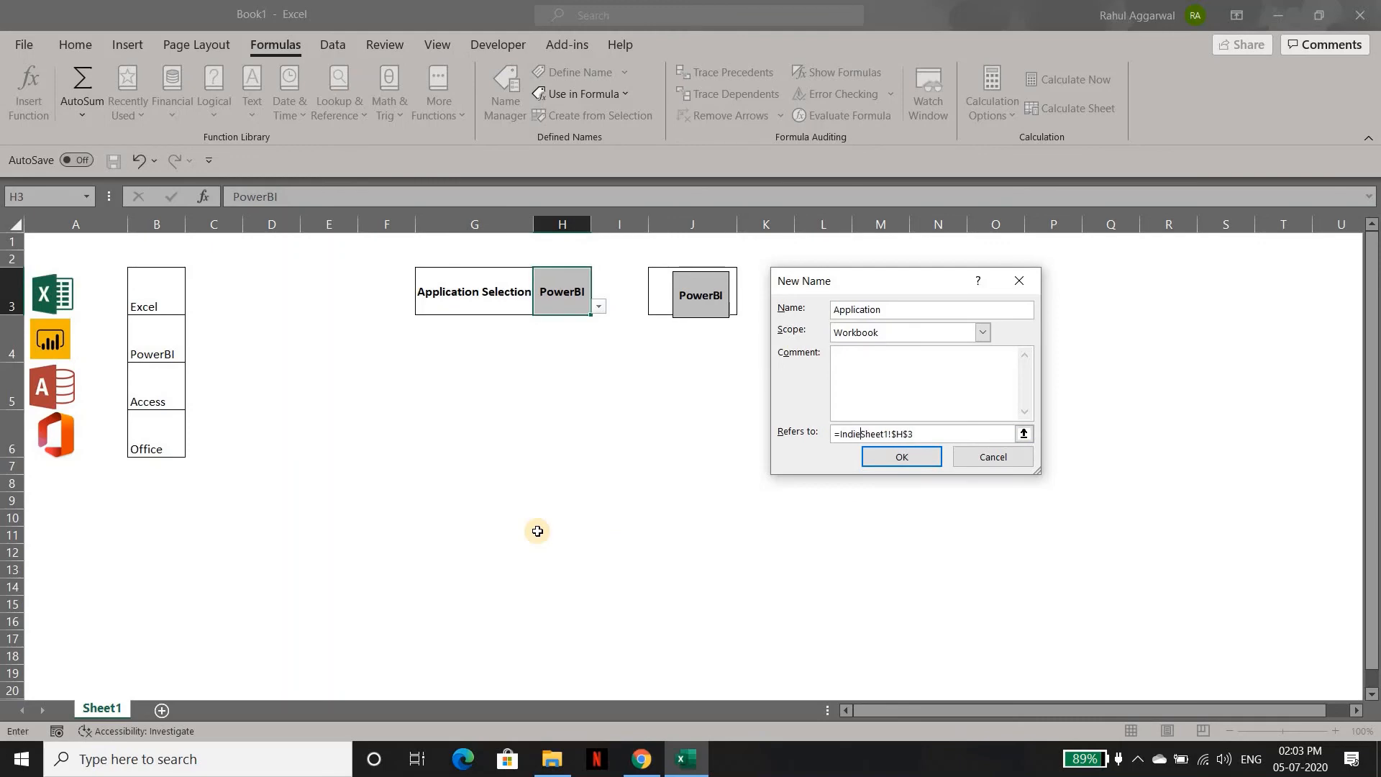
text(rect()
click(928, 434)
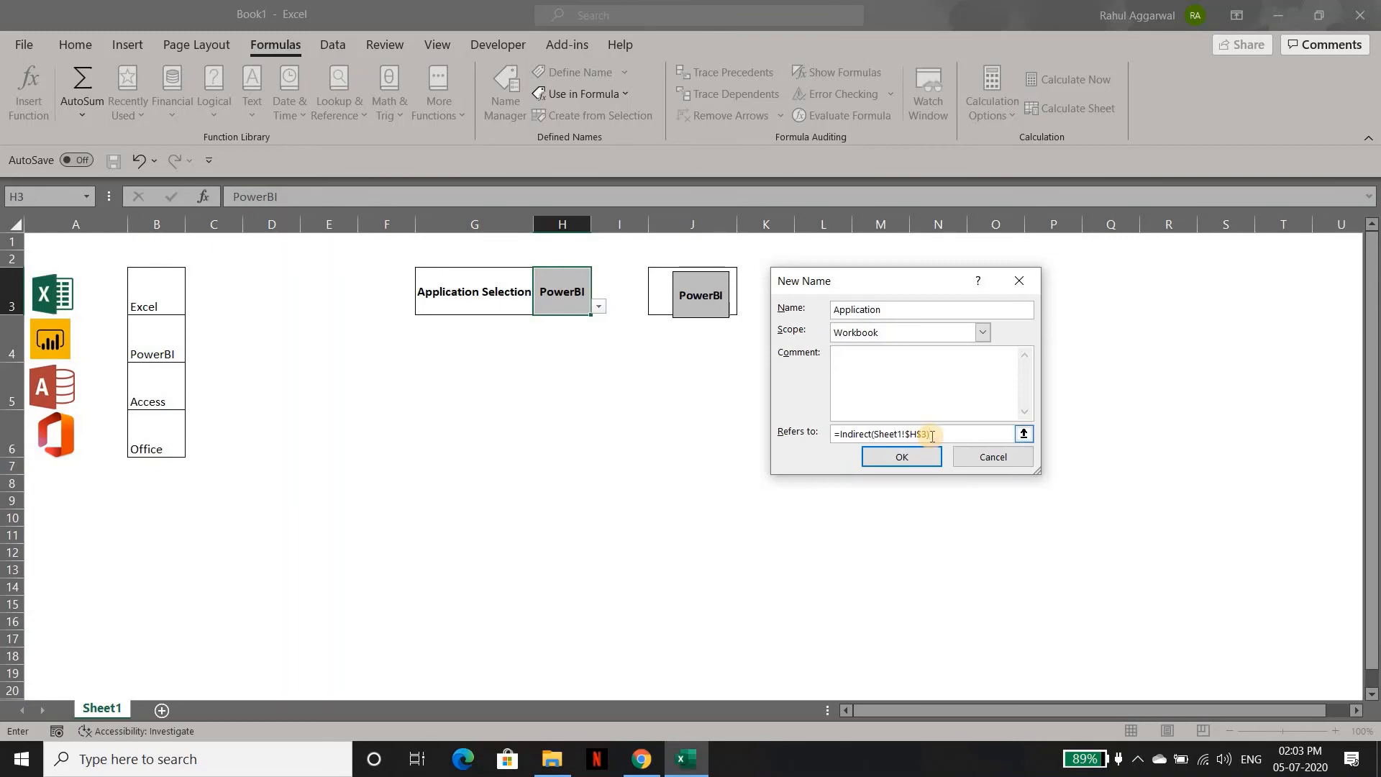
text())
click(913, 458)
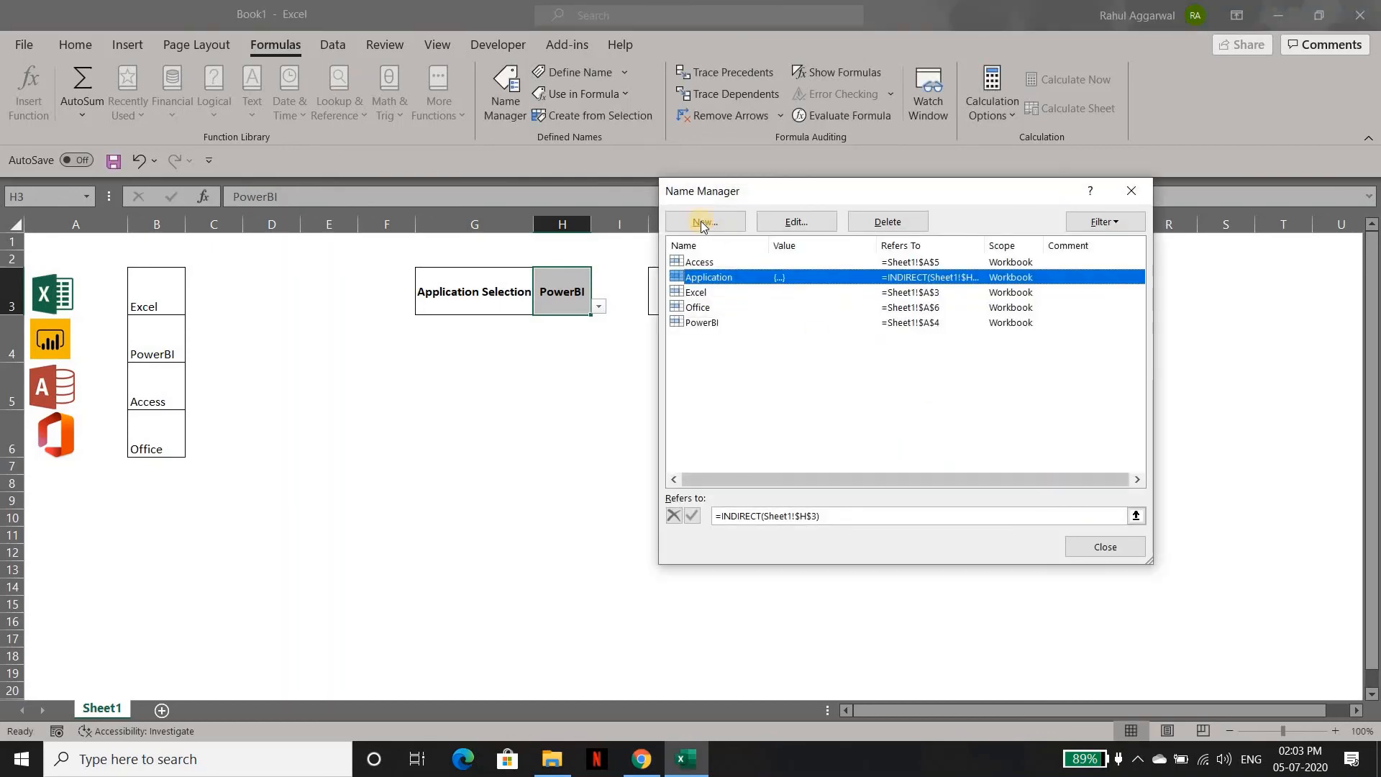
click(1113, 551)
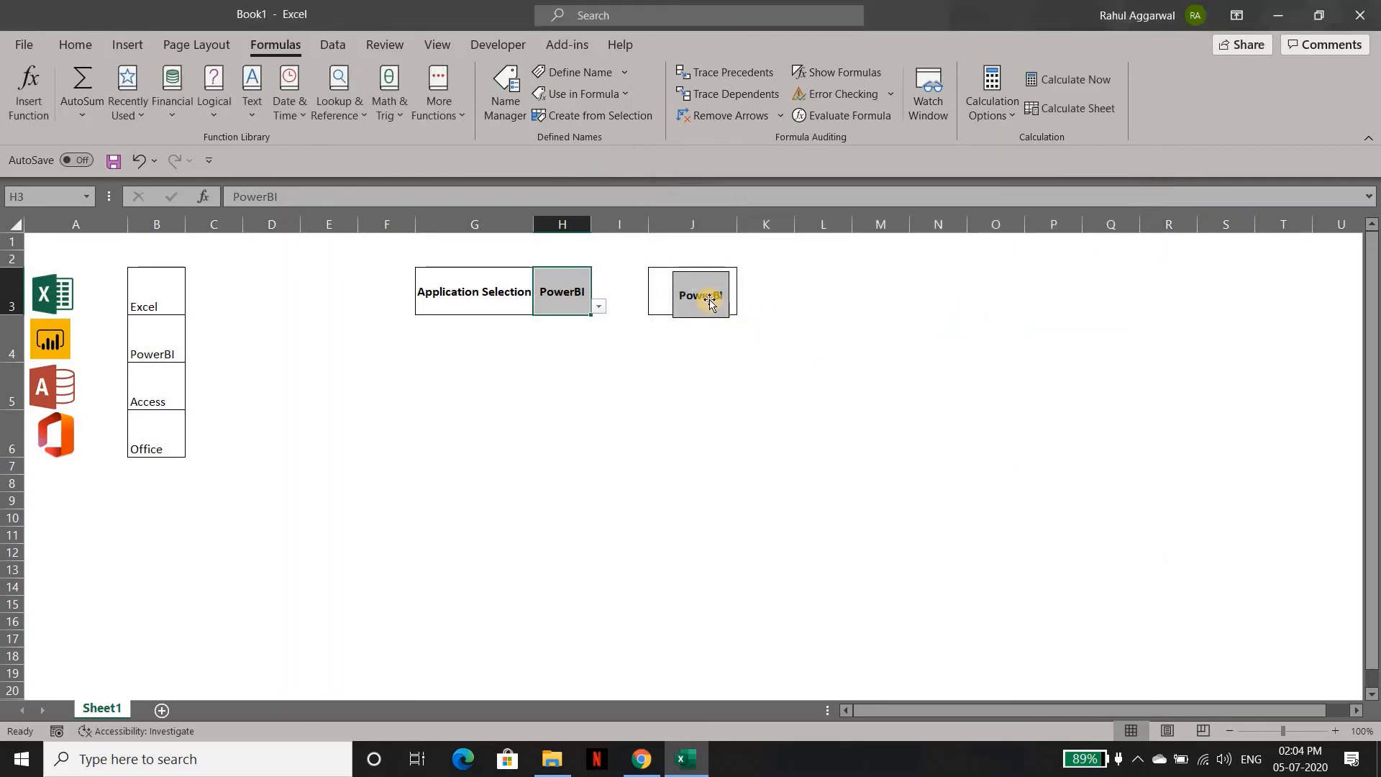
Step: Replace the linked picture's formula in J3 with =Application
click(701, 296)
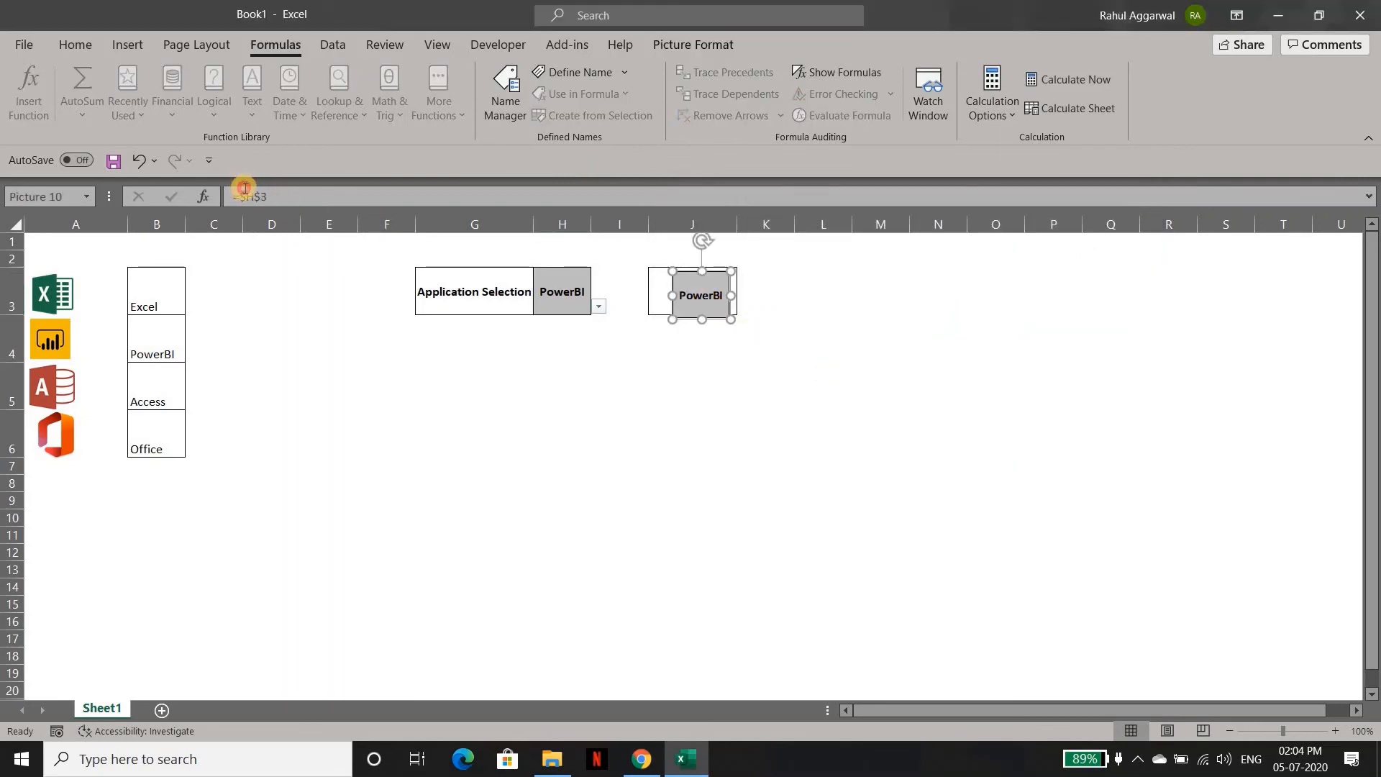
double_click(274, 189)
key(BackSpace)
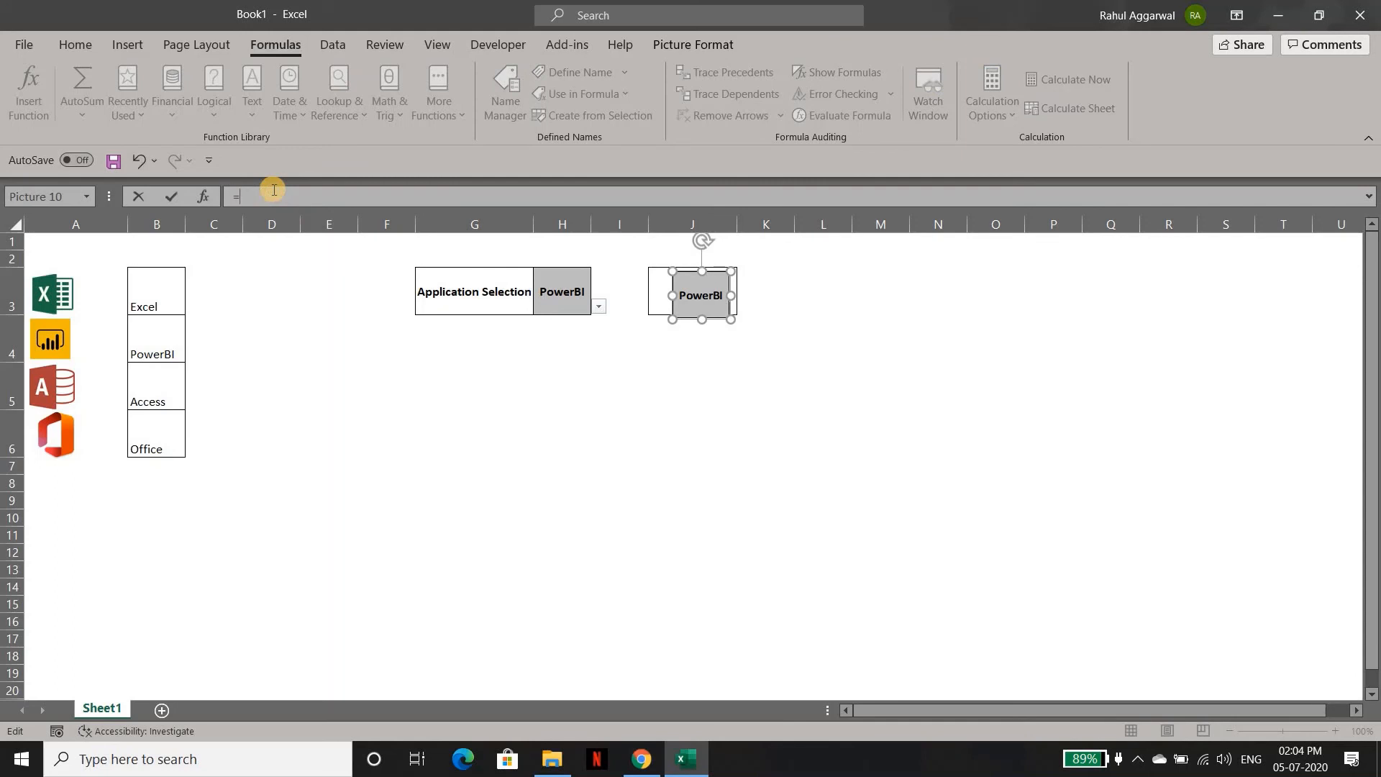
text(Applica)
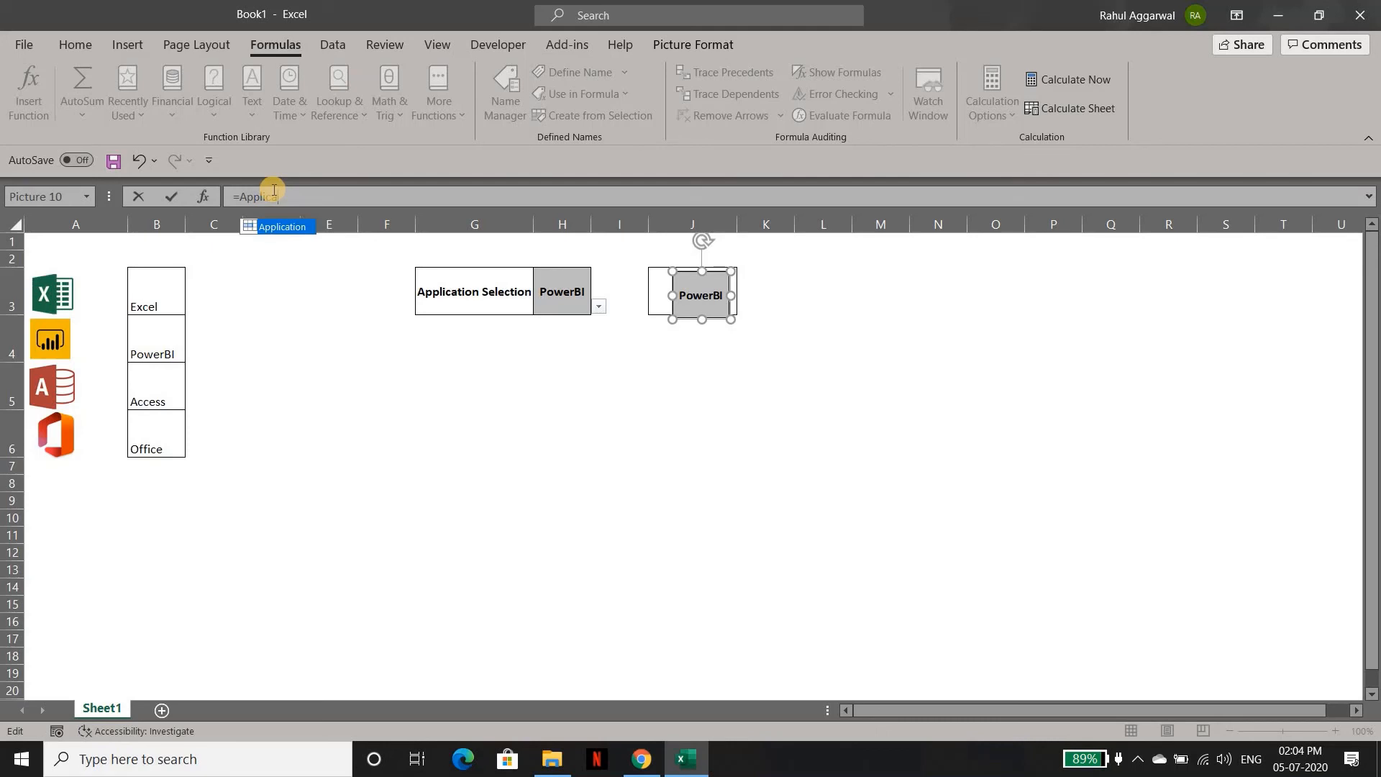
key(Tab)
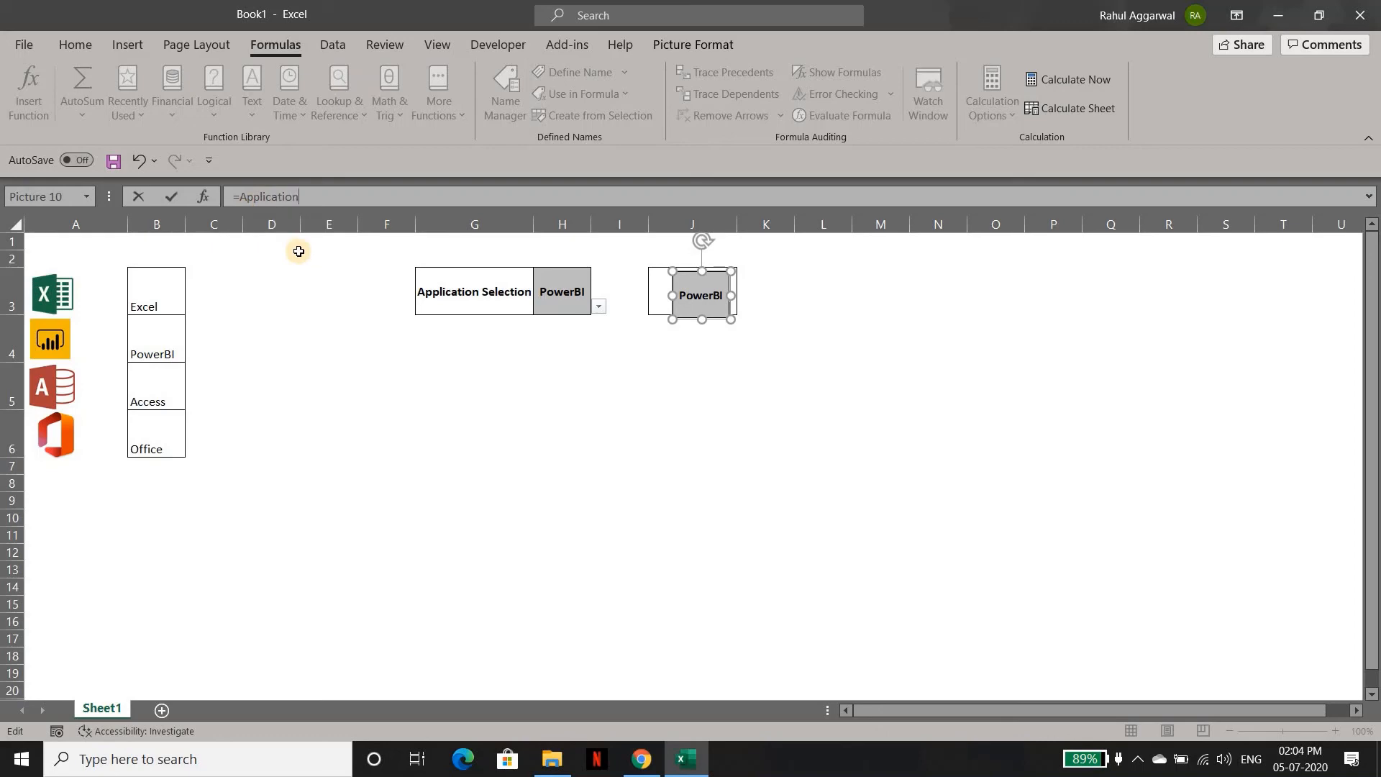
key(Return)
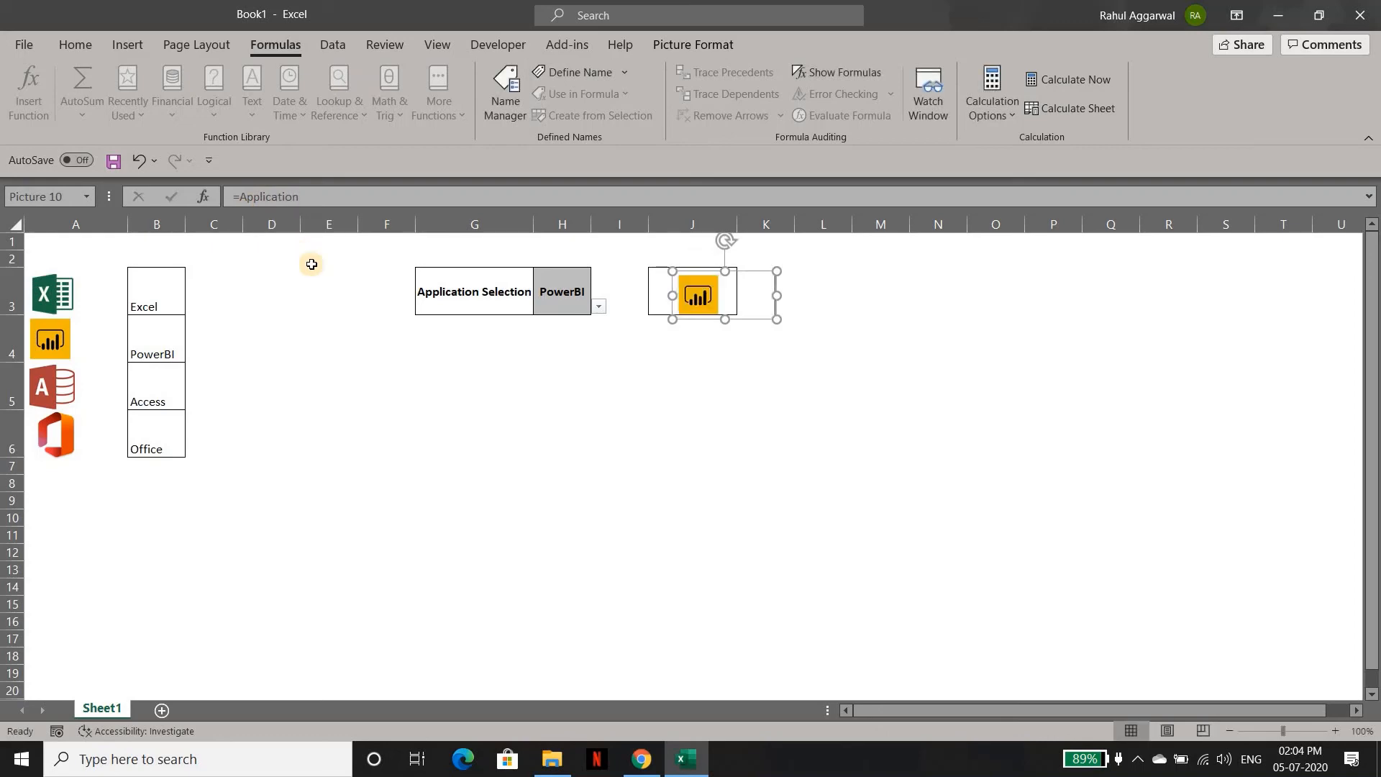
Step: Choose Excel in the H3 drop-down to test the linked logo
click(597, 307)
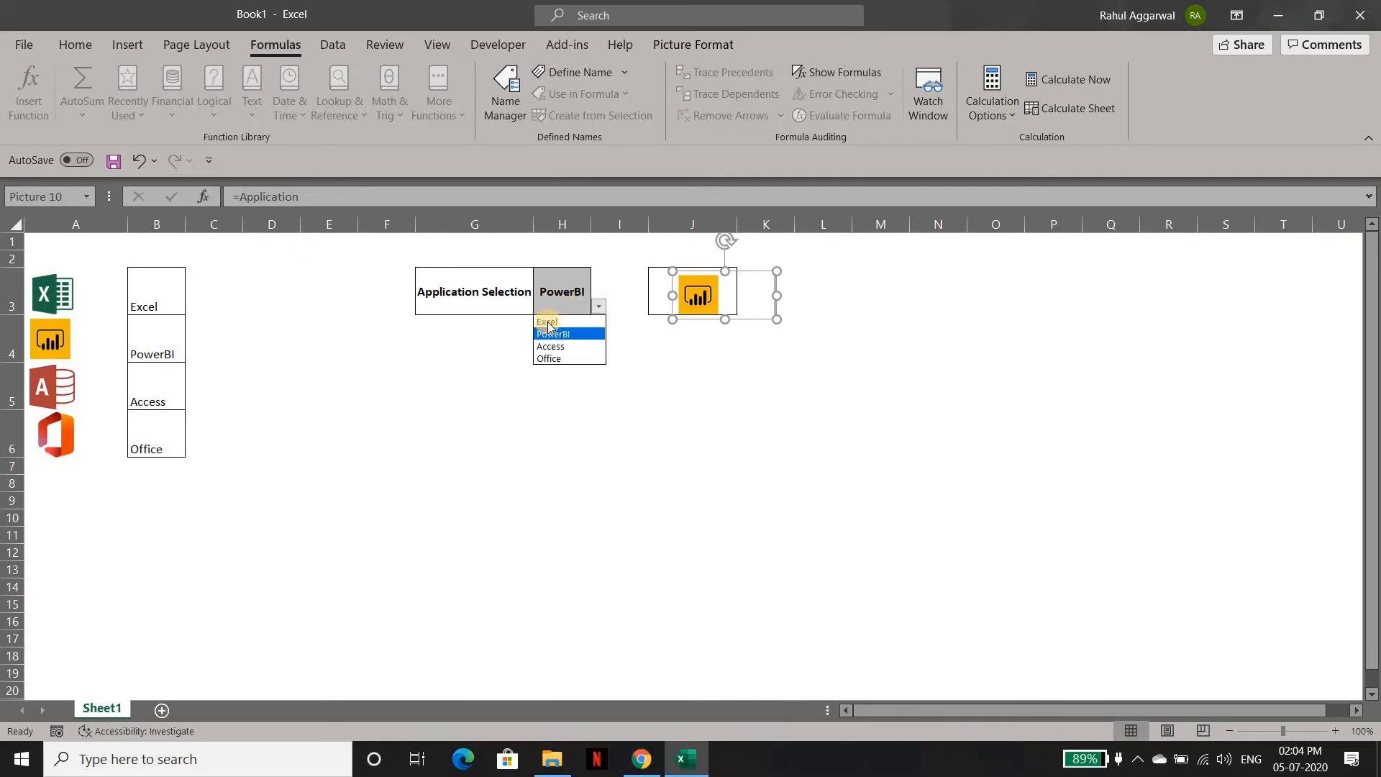
click(550, 315)
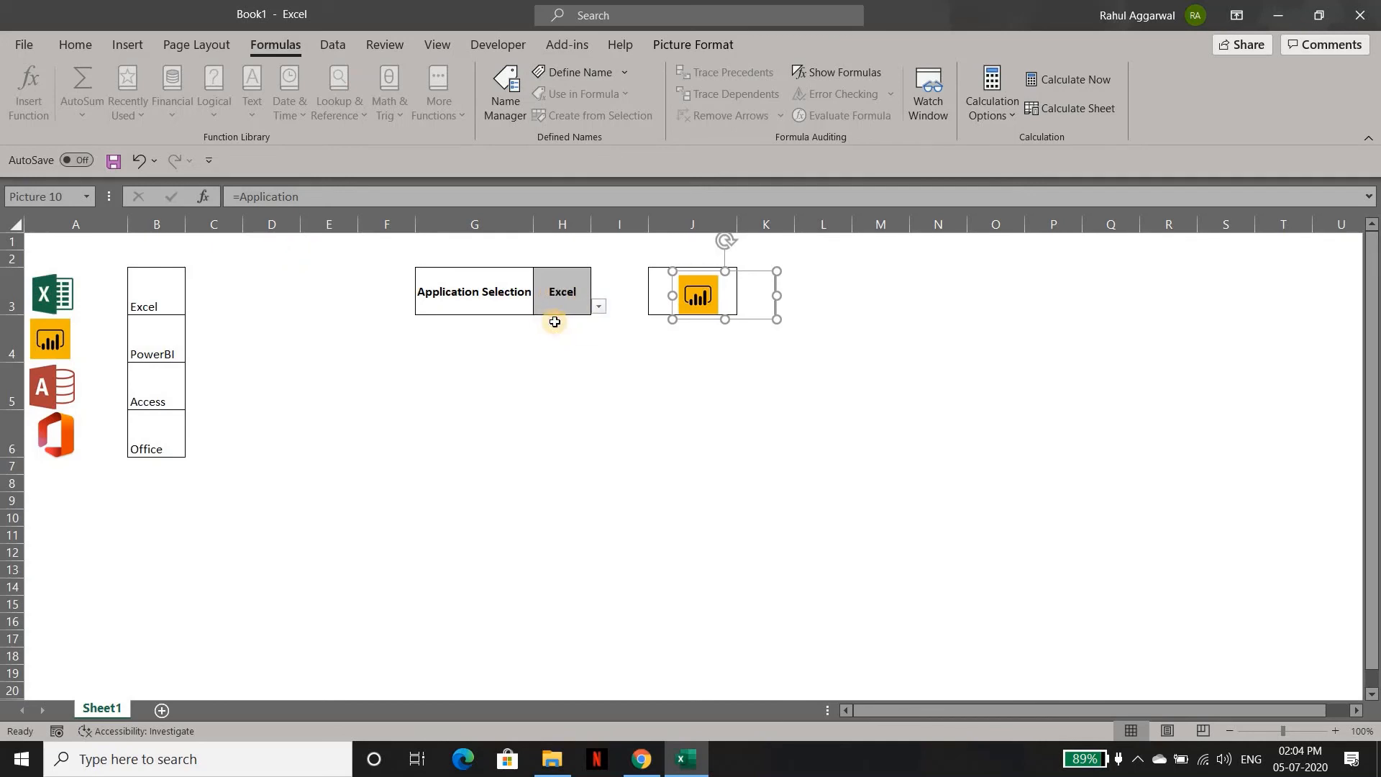
Step: Test the linked logo by choosing PowerBI, Access and Office in turn from the H3 drop-down
click(599, 308)
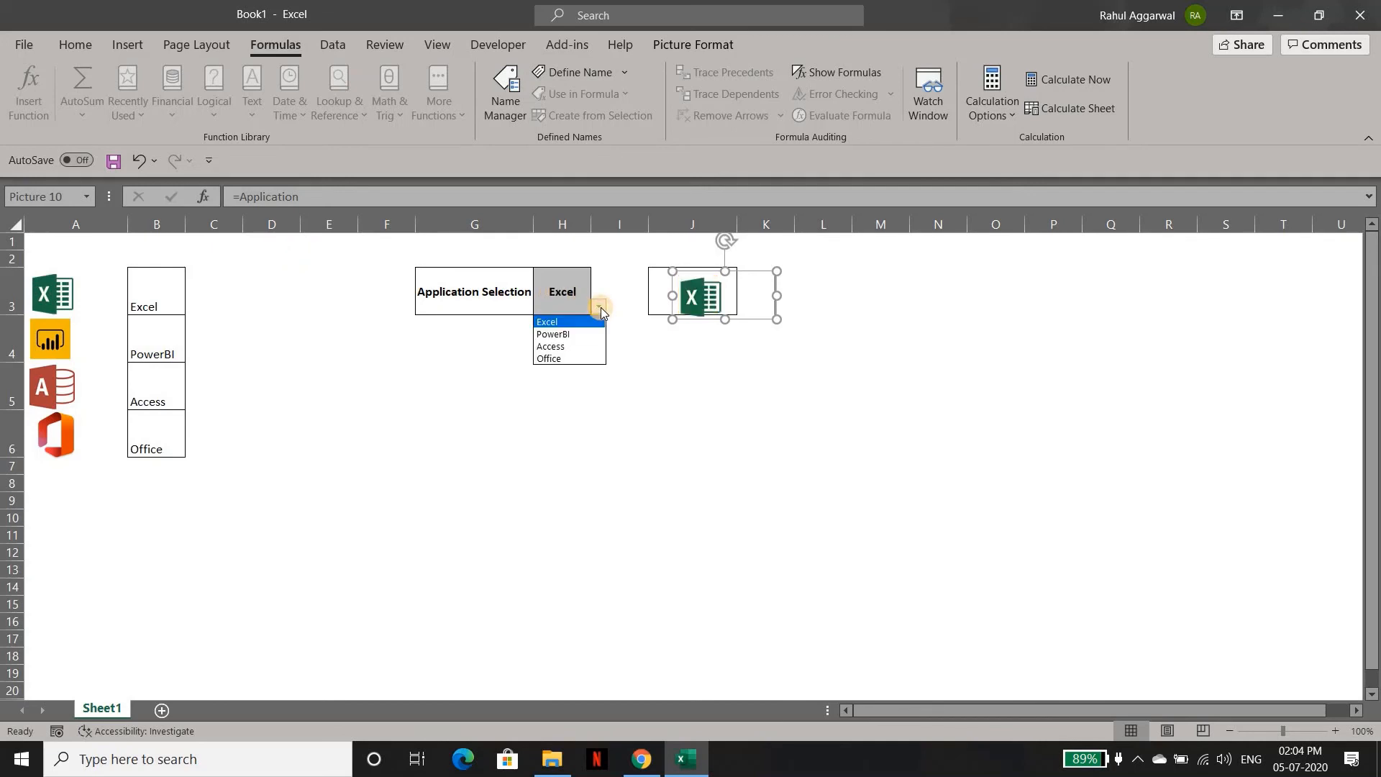
click(551, 333)
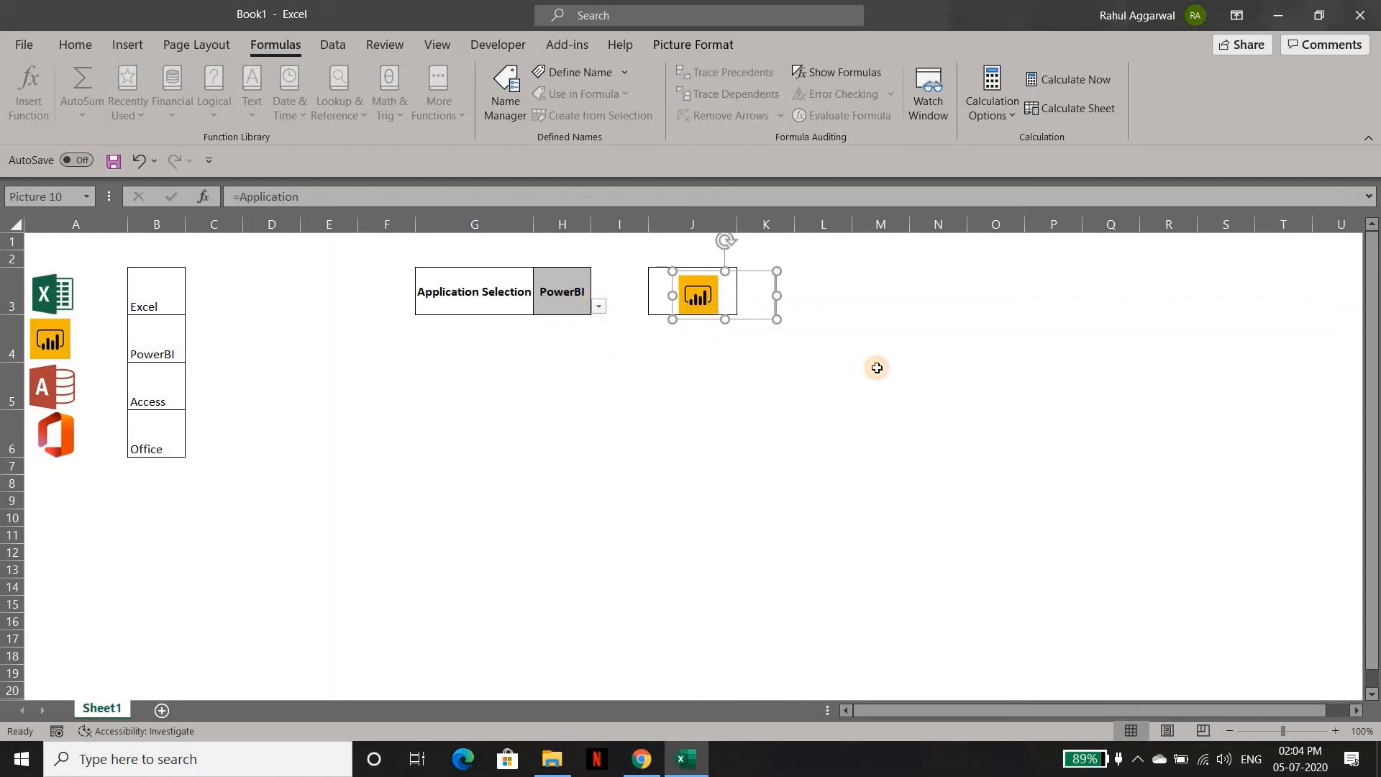
click(623, 435)
click(581, 309)
click(598, 308)
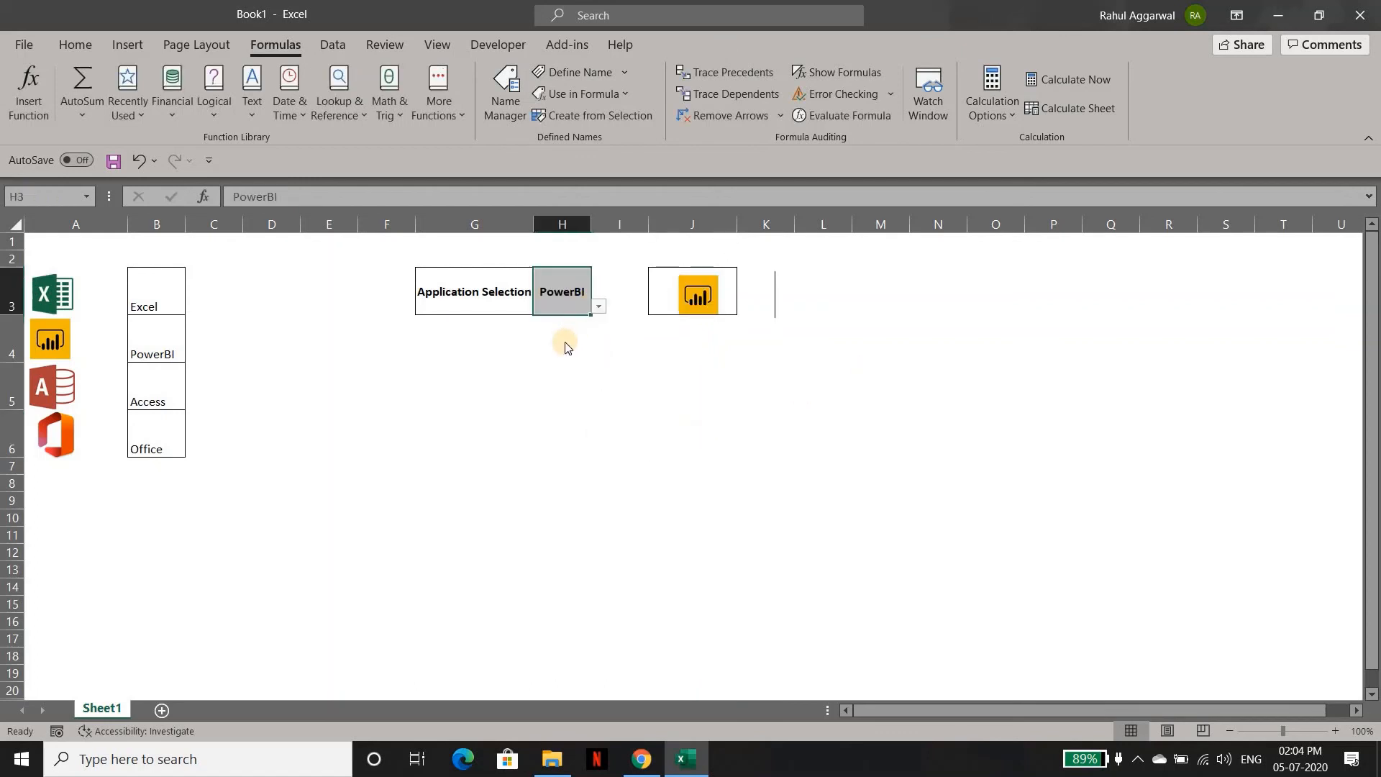
click(564, 348)
click(599, 309)
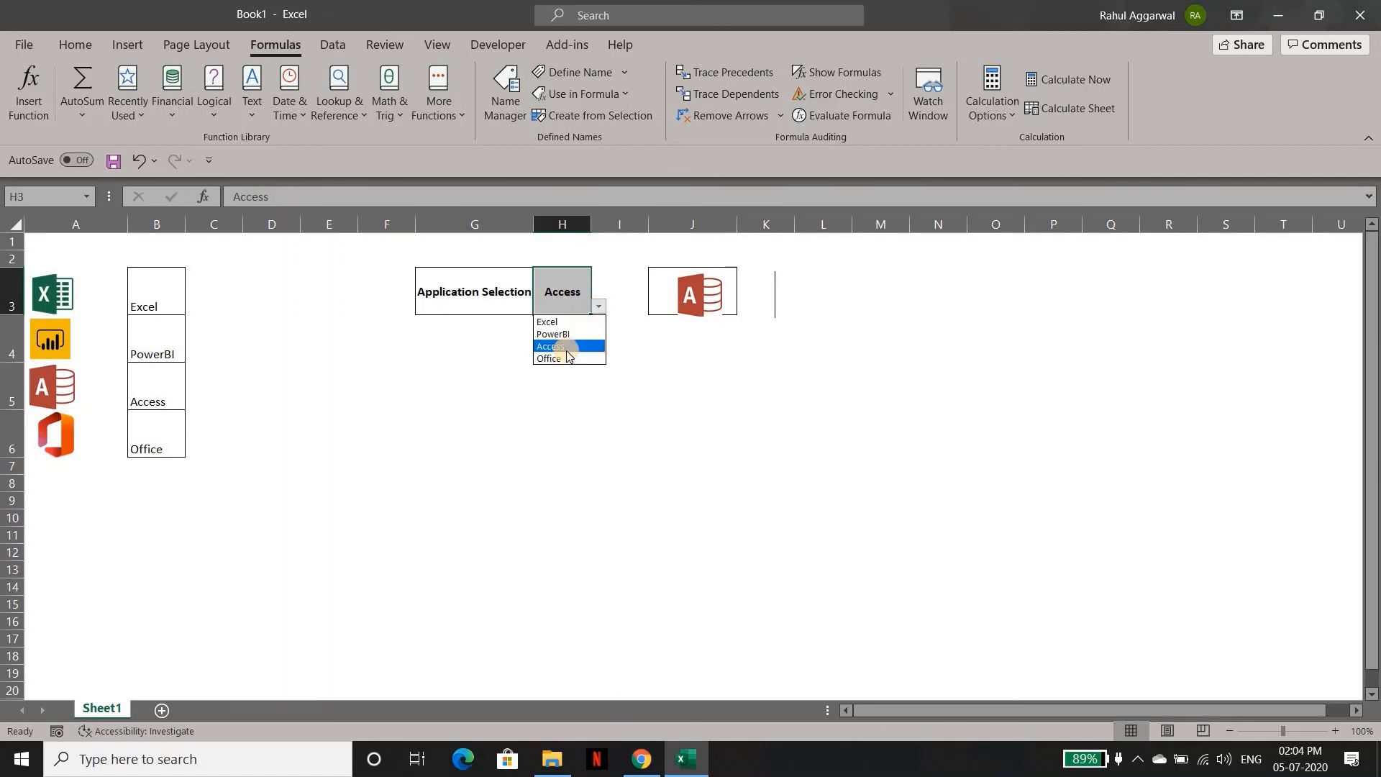
click(566, 355)
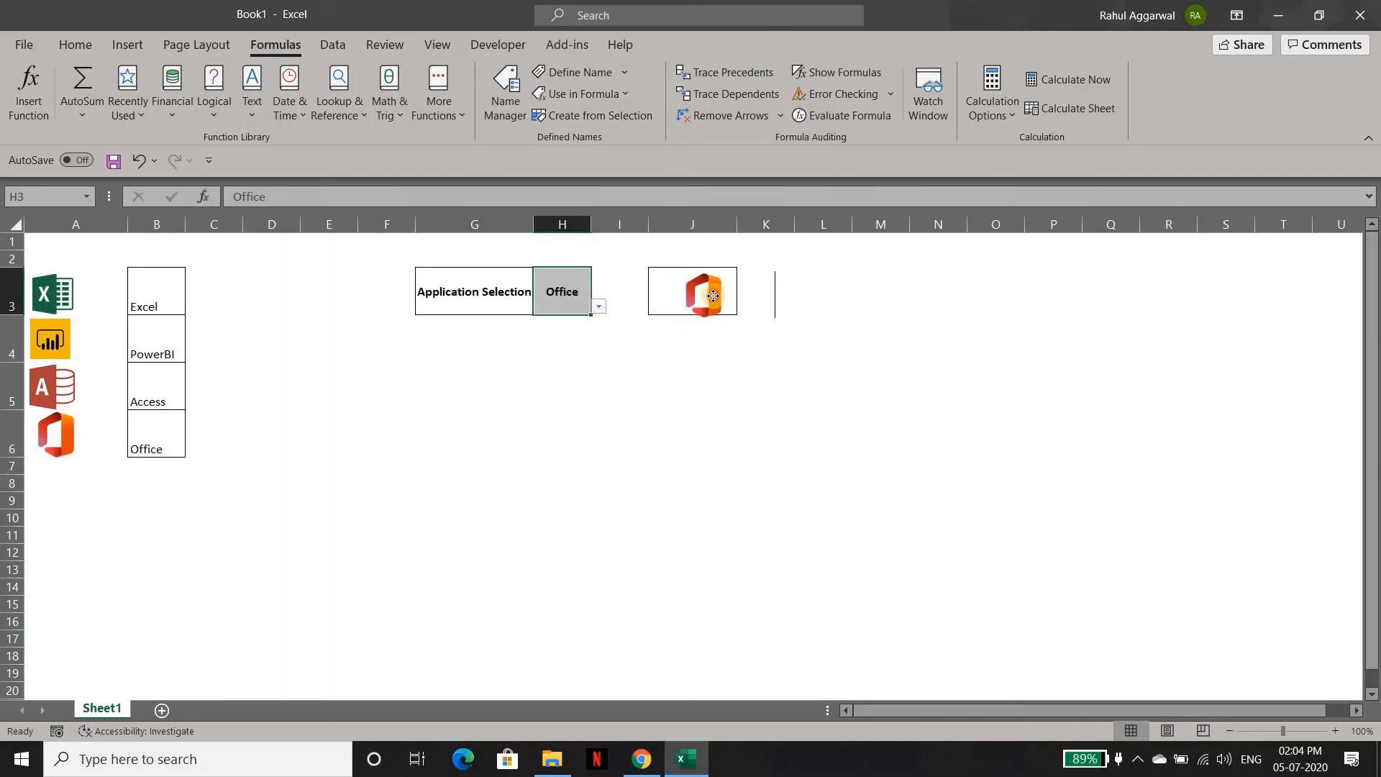
Step: Shift the linked picture slightly left within J3, and retest it by choosing Excel, PowerBI and finally Access in H3
drag(711, 296, 694, 294)
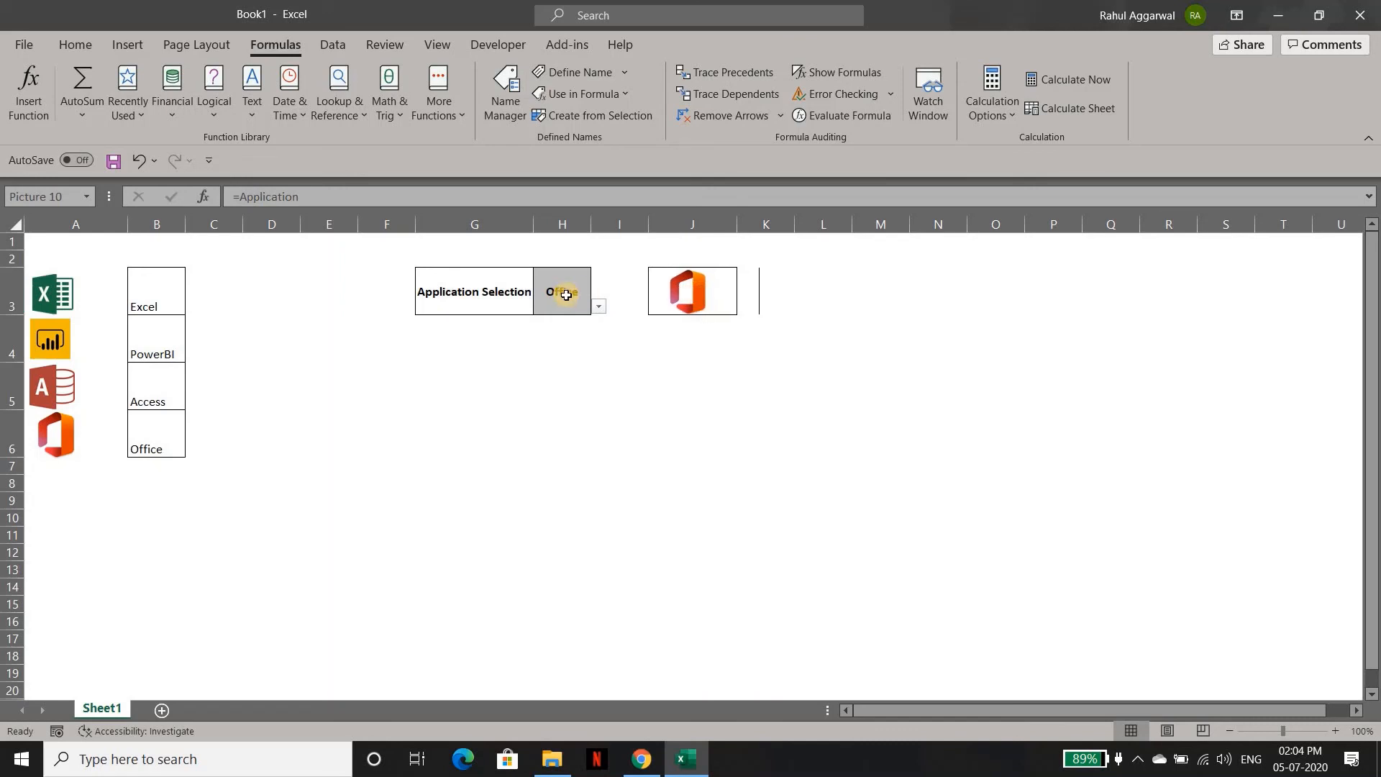
click(598, 306)
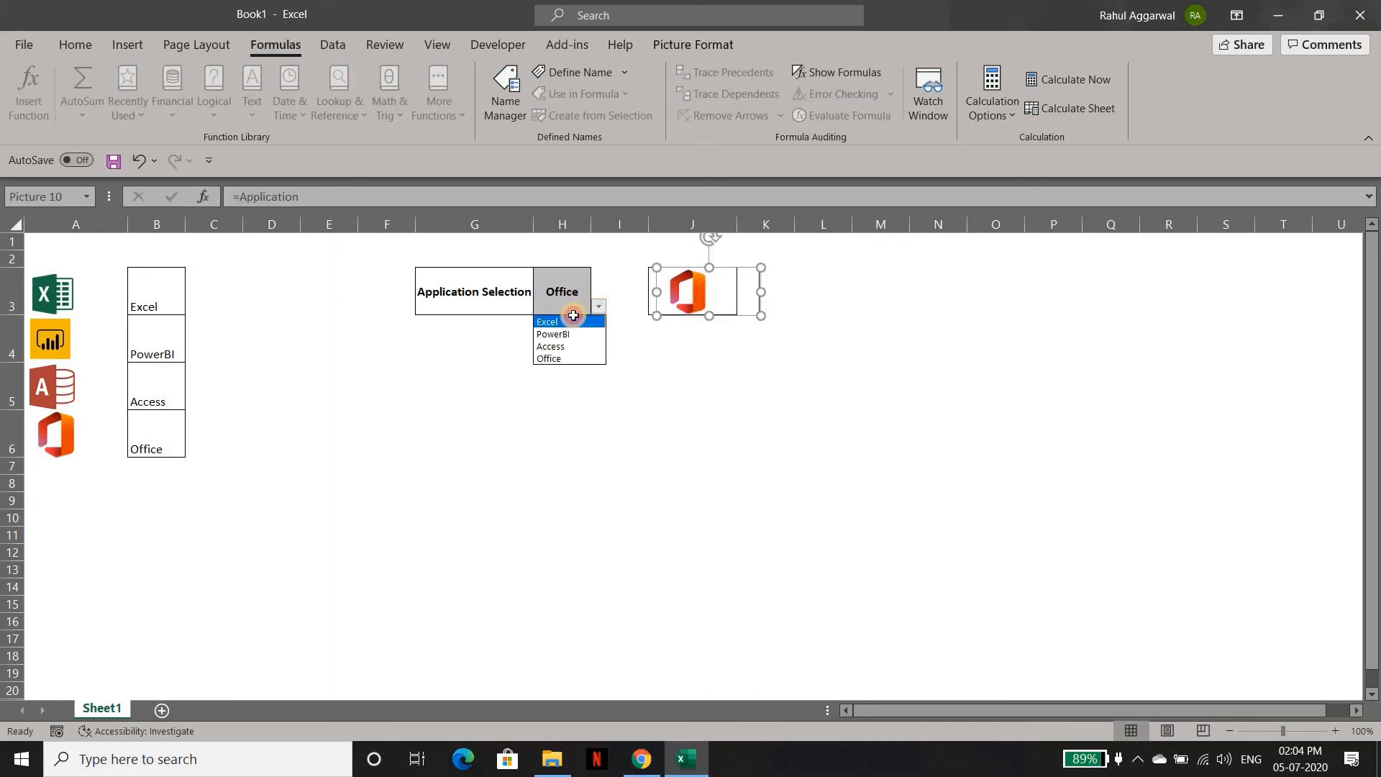
click(570, 321)
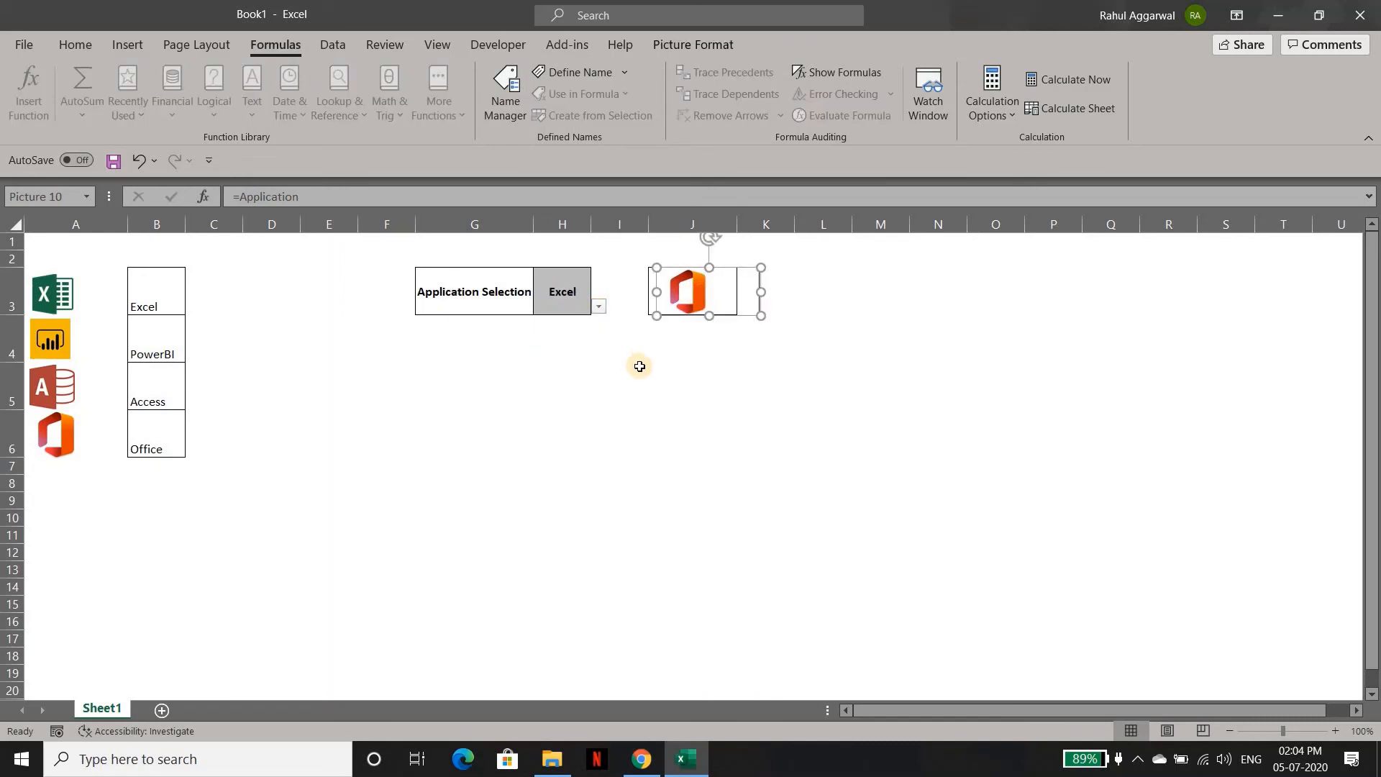
click(598, 306)
click(569, 333)
click(596, 305)
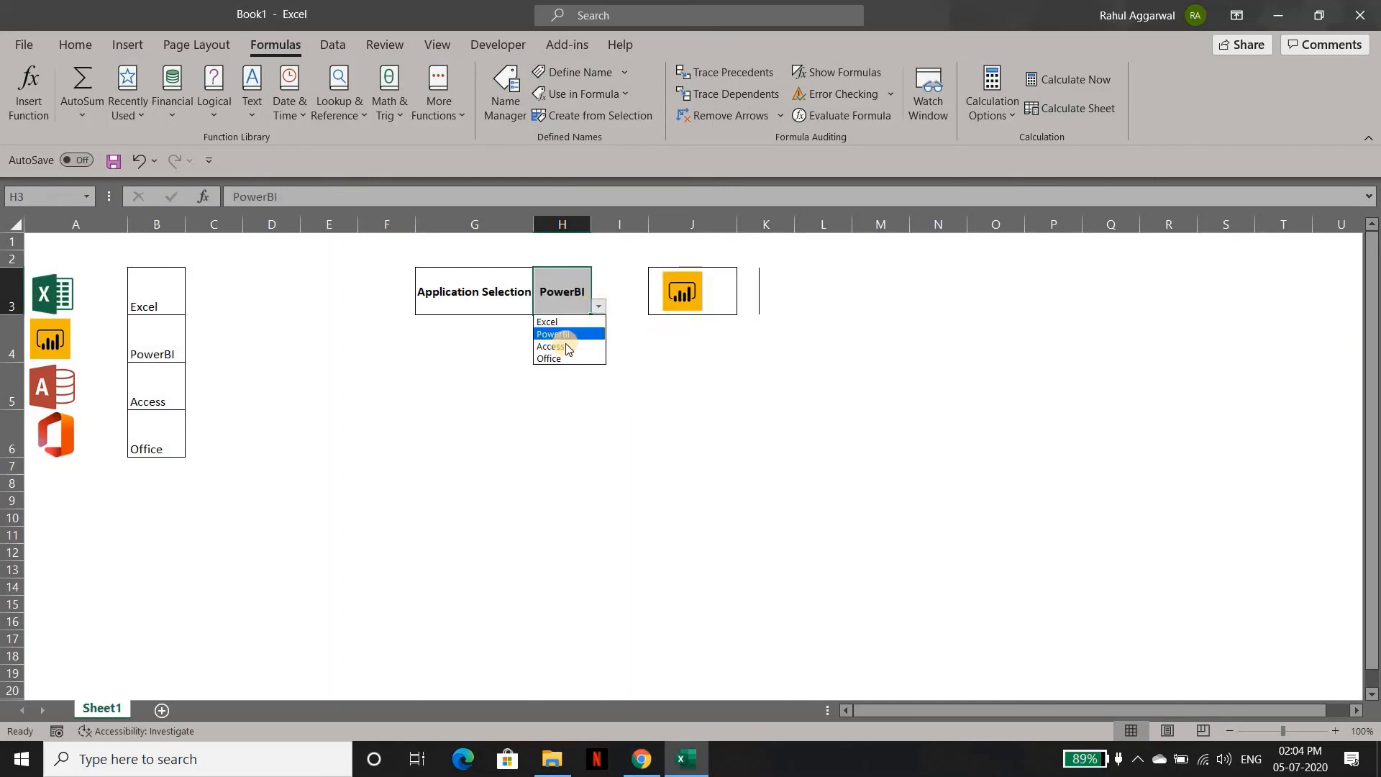
click(566, 346)
click(478, 417)
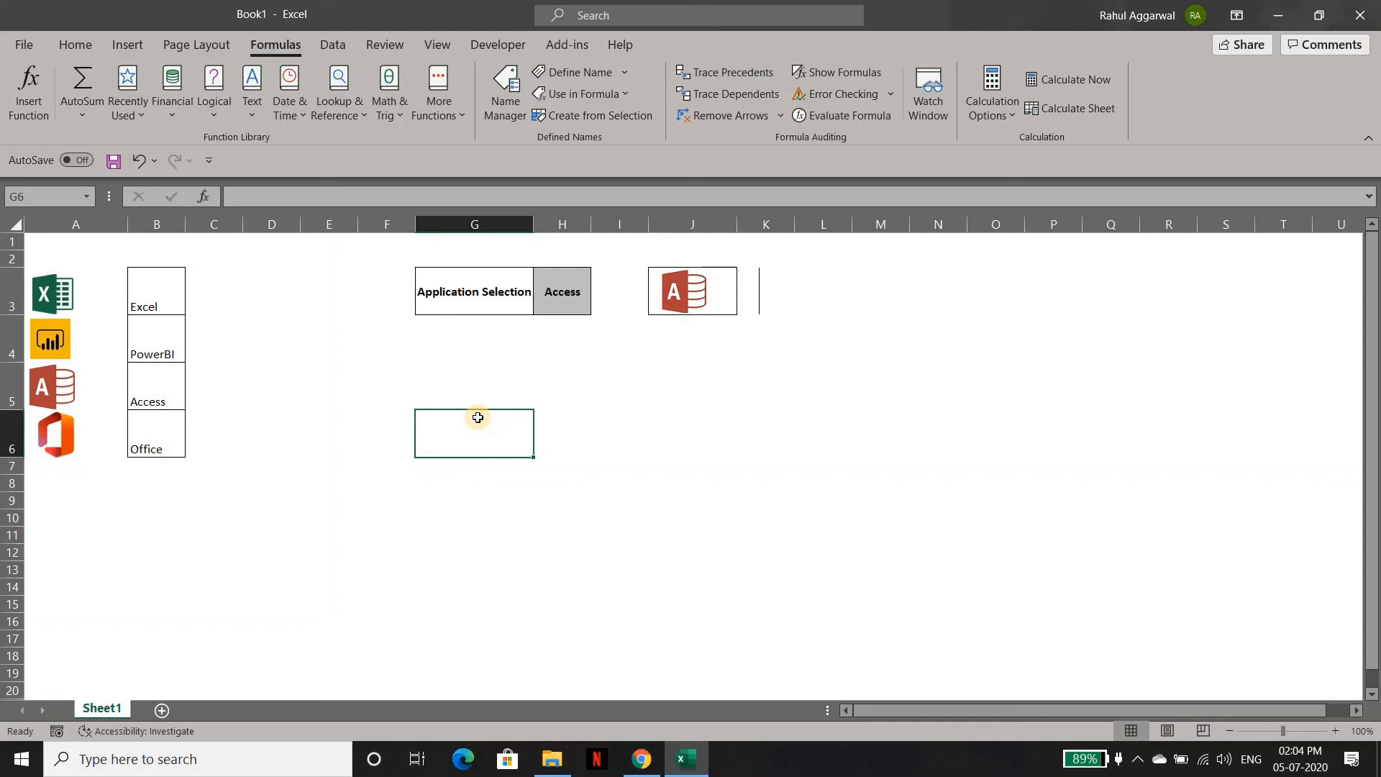
Step: Examine the source table by selecting the logos and names in A3:B6 and the logo cells A3:A6
key(Home)
key(shift+space)
key(shift+Up)
key(shift+Up)
key(shift+Up)
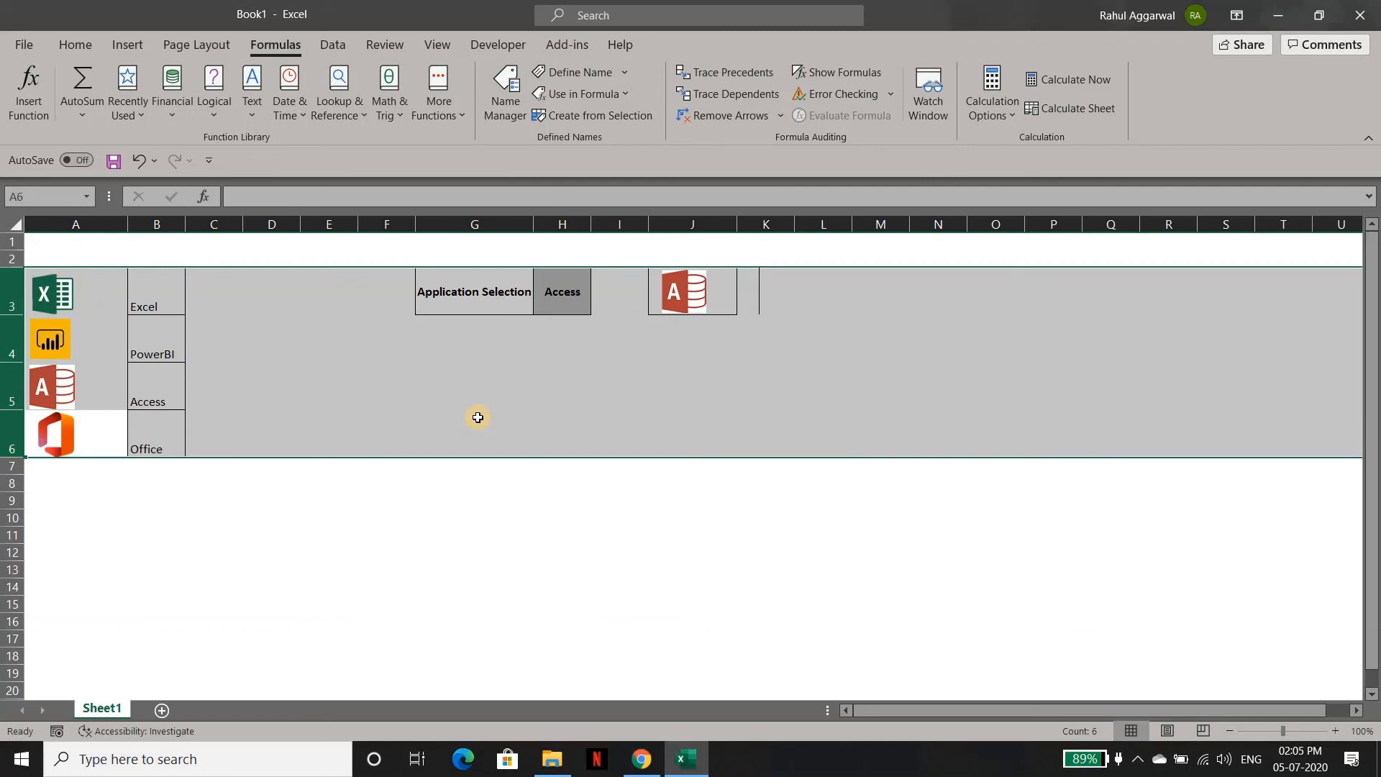
key(Right)
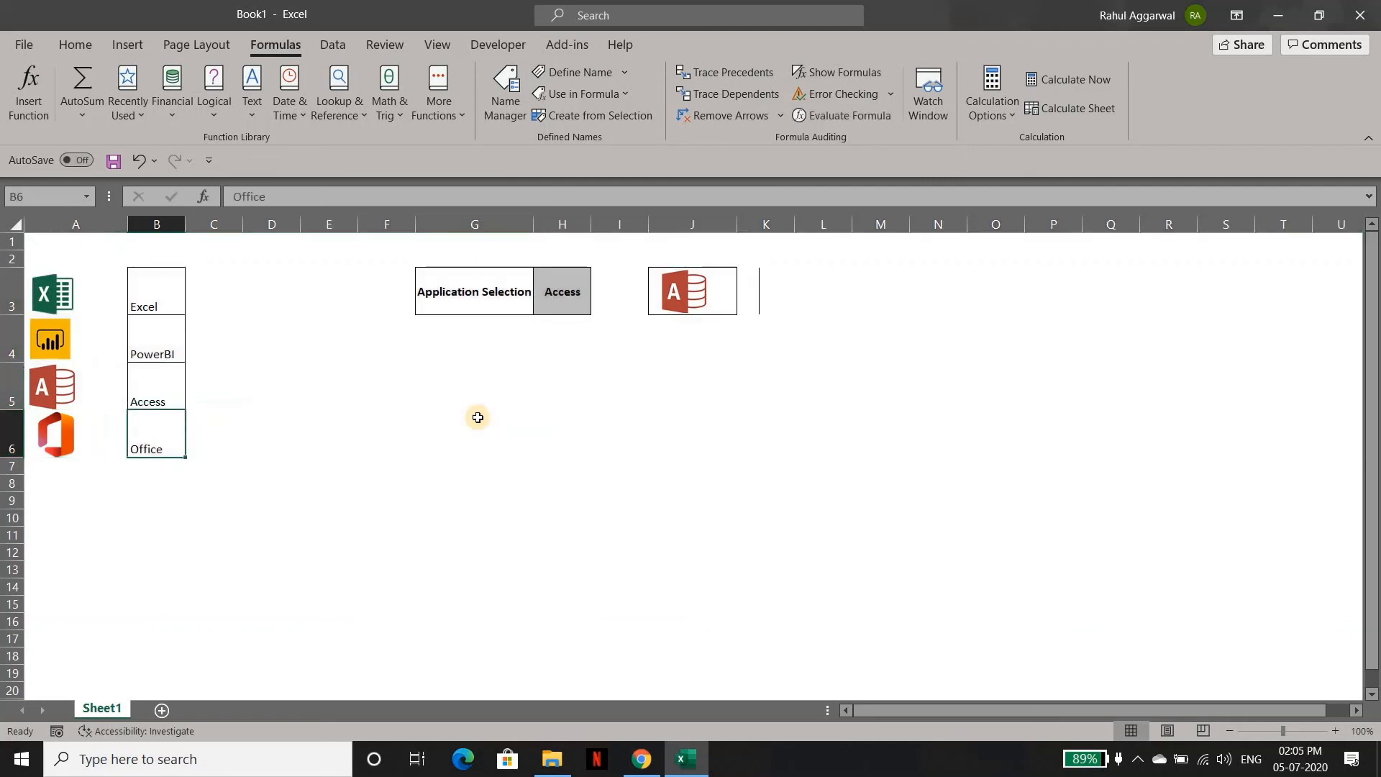
key(ctrl+Up)
key(ctrl+shift+Down)
key(shift+Left)
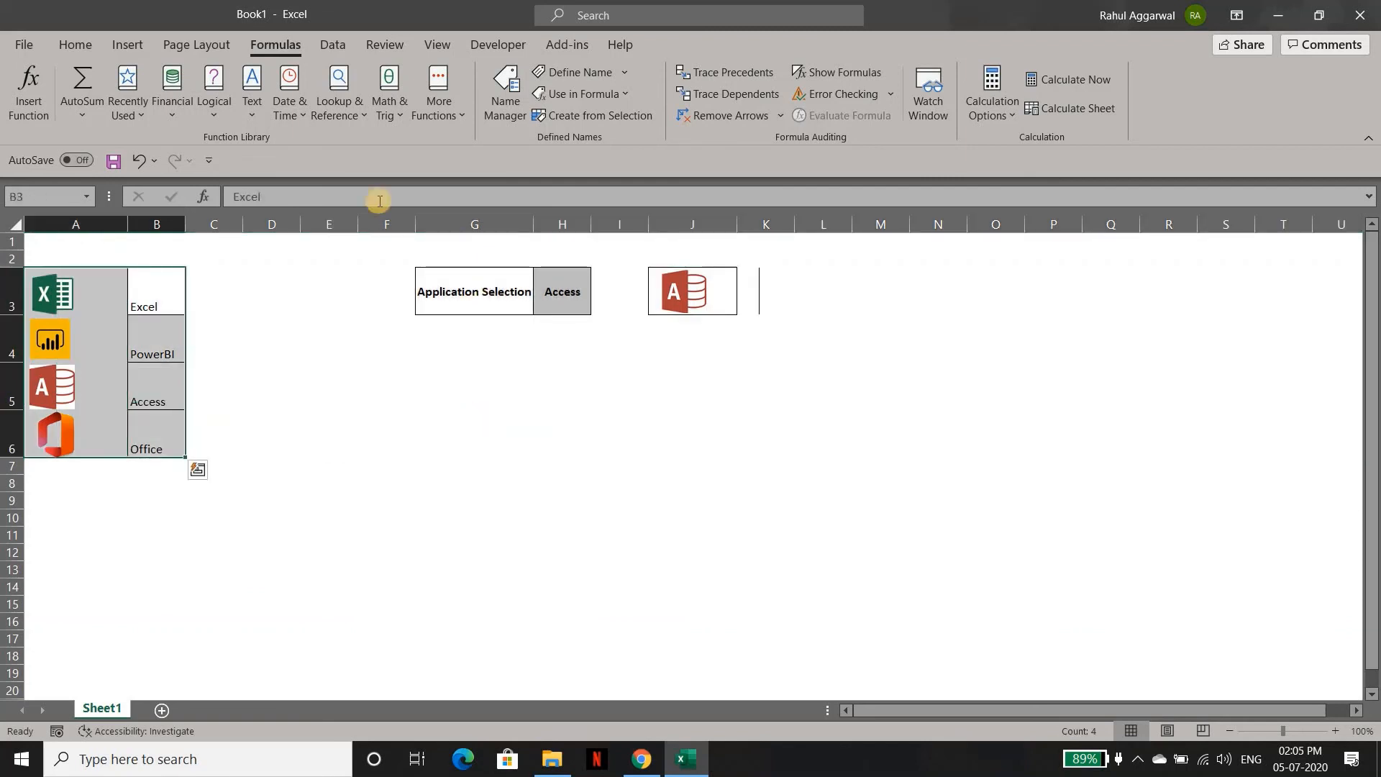
click(113, 299)
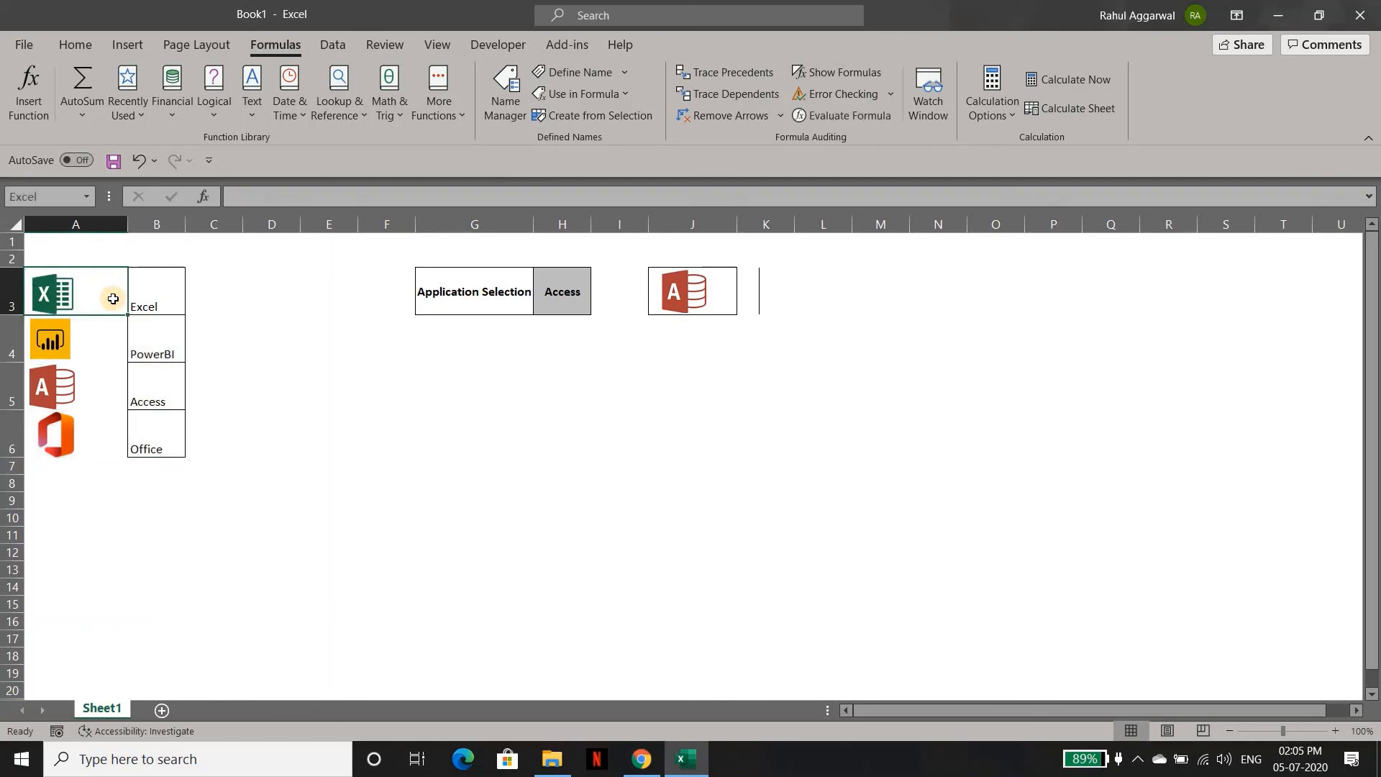
key(shift+Down)
key(shift+Down)
key(shift+Down)
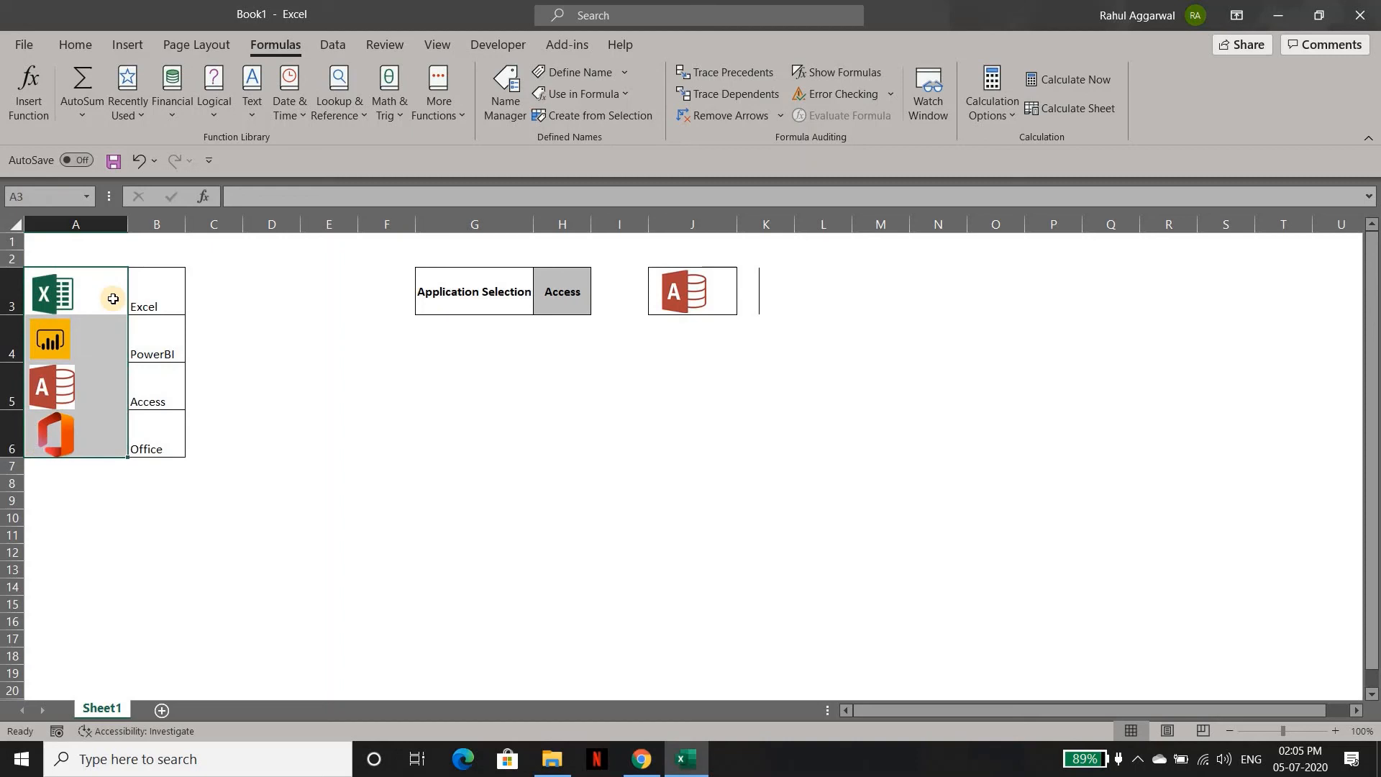
Step: Go to H3 and review the application choices in its drop-down list
key(Right)
key(Right)
key(Right)
key(Right)
key(Right)
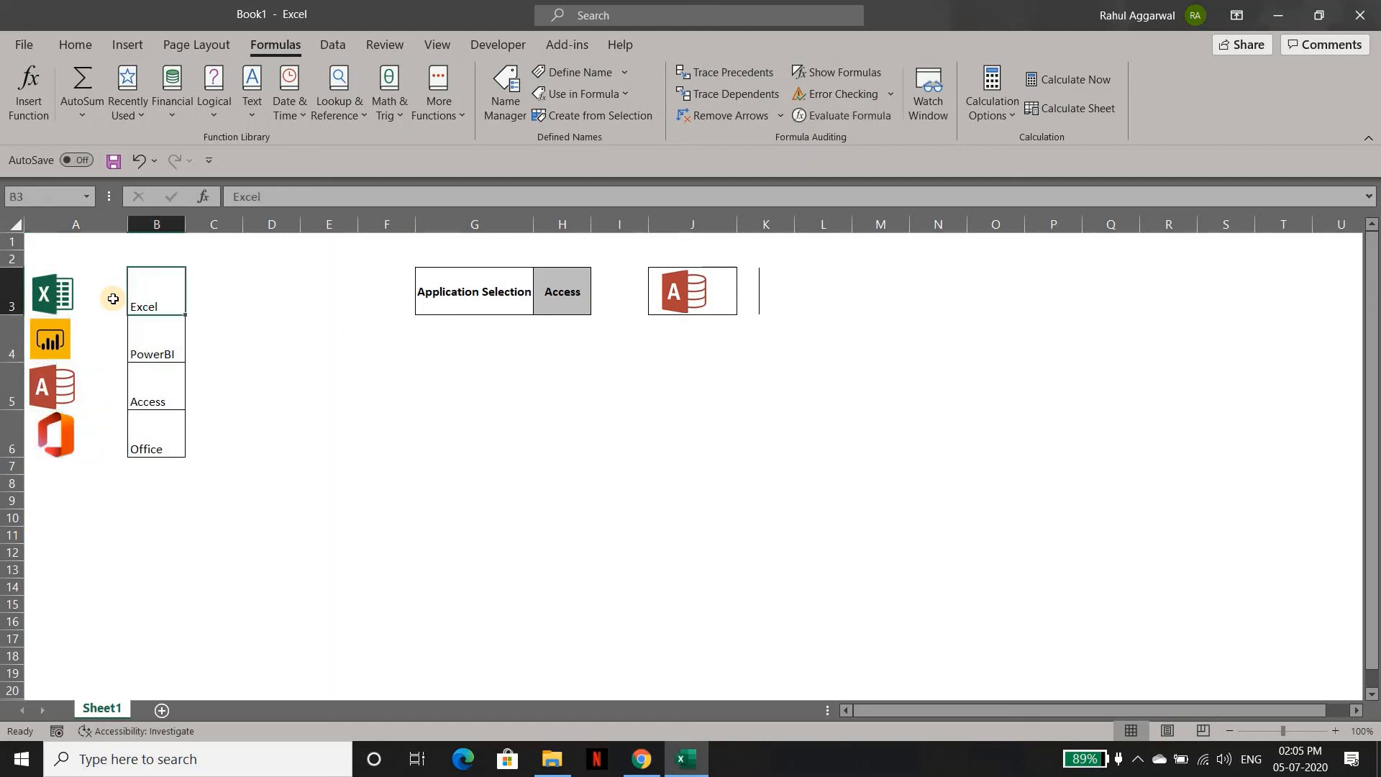
key(Right)
key(Right)
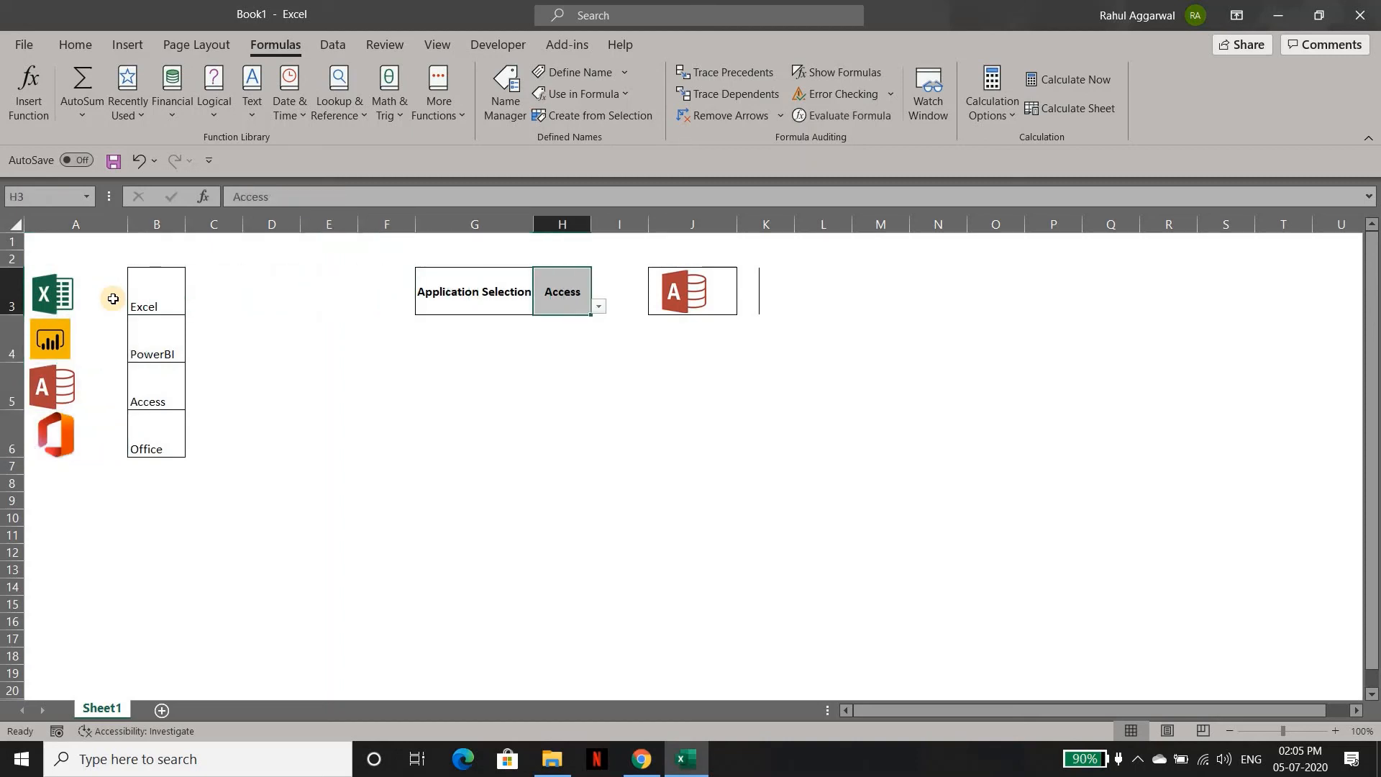
key(alt+Down)
key(Up)
key(Up)
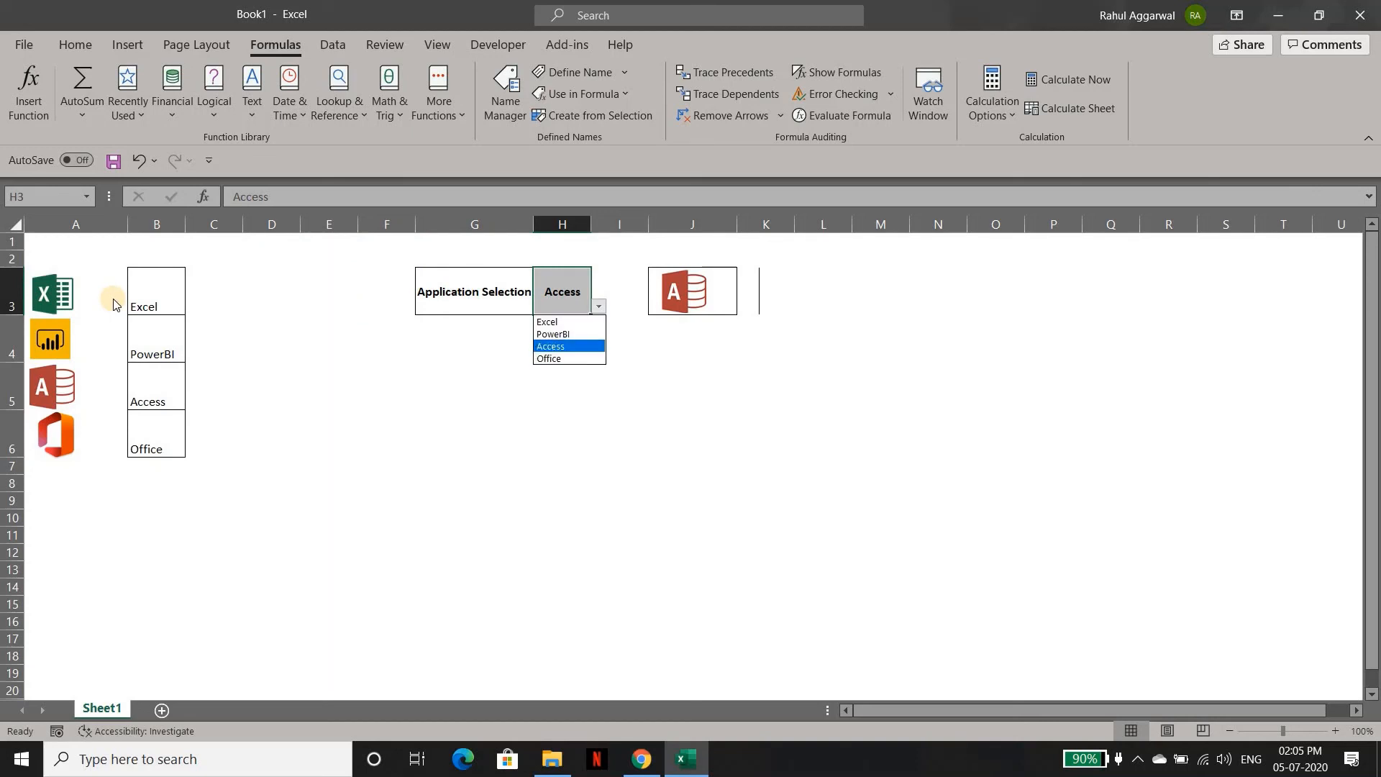
key(Escape)
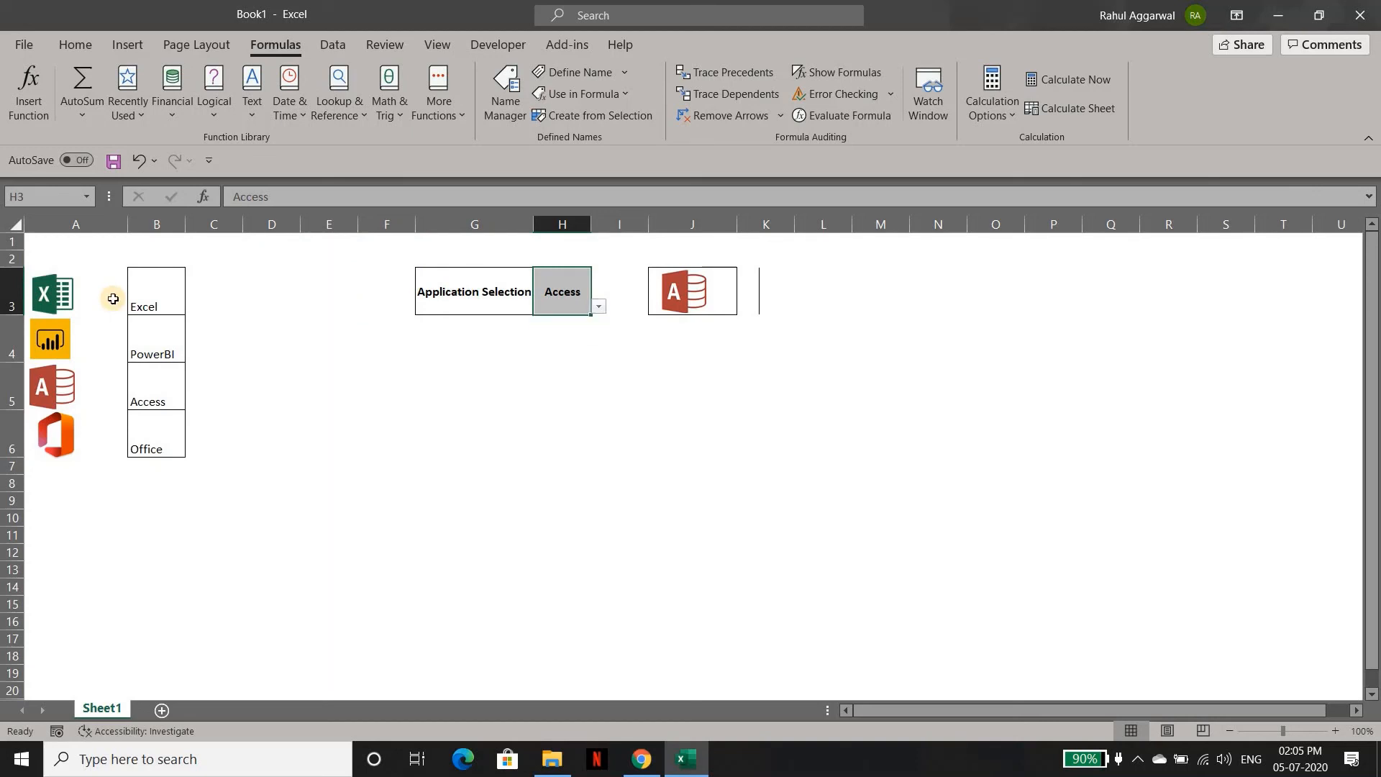
click(600, 307)
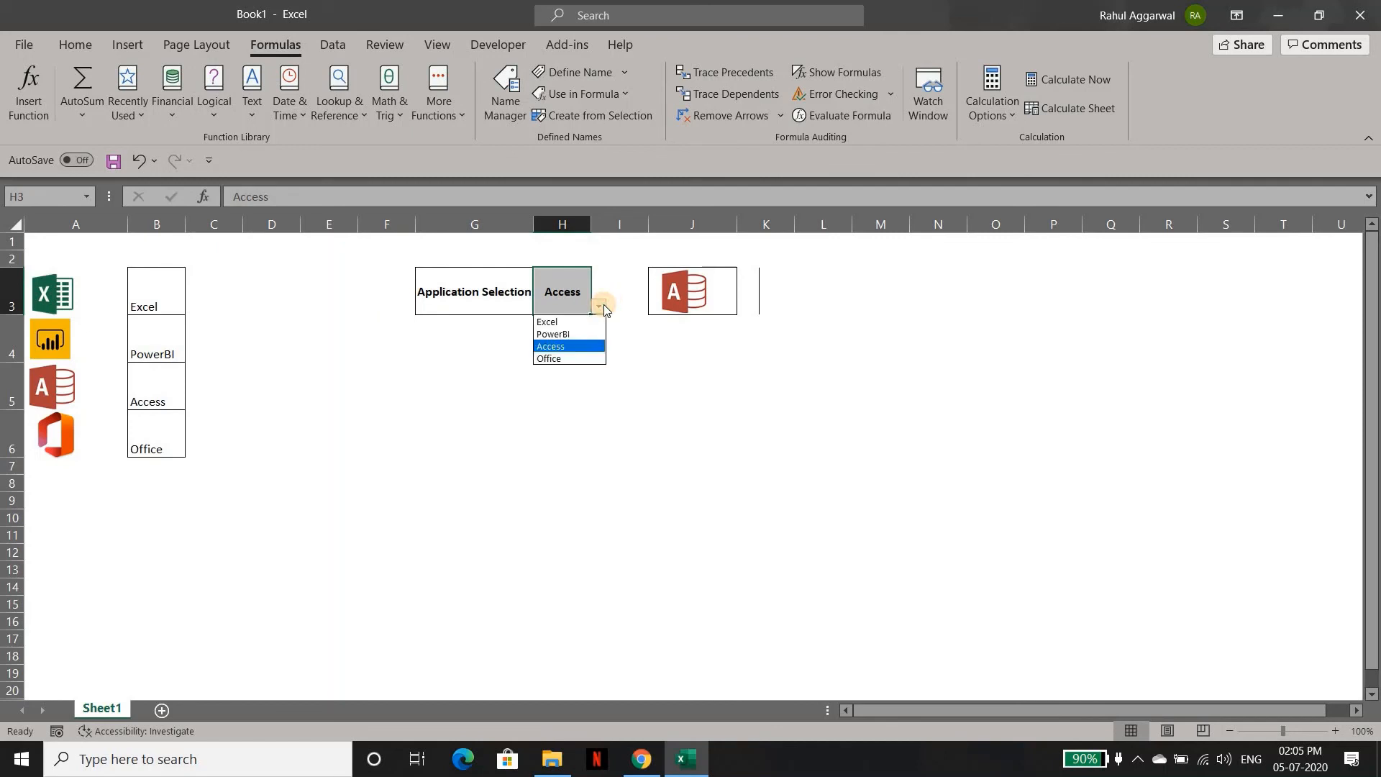
click(568, 293)
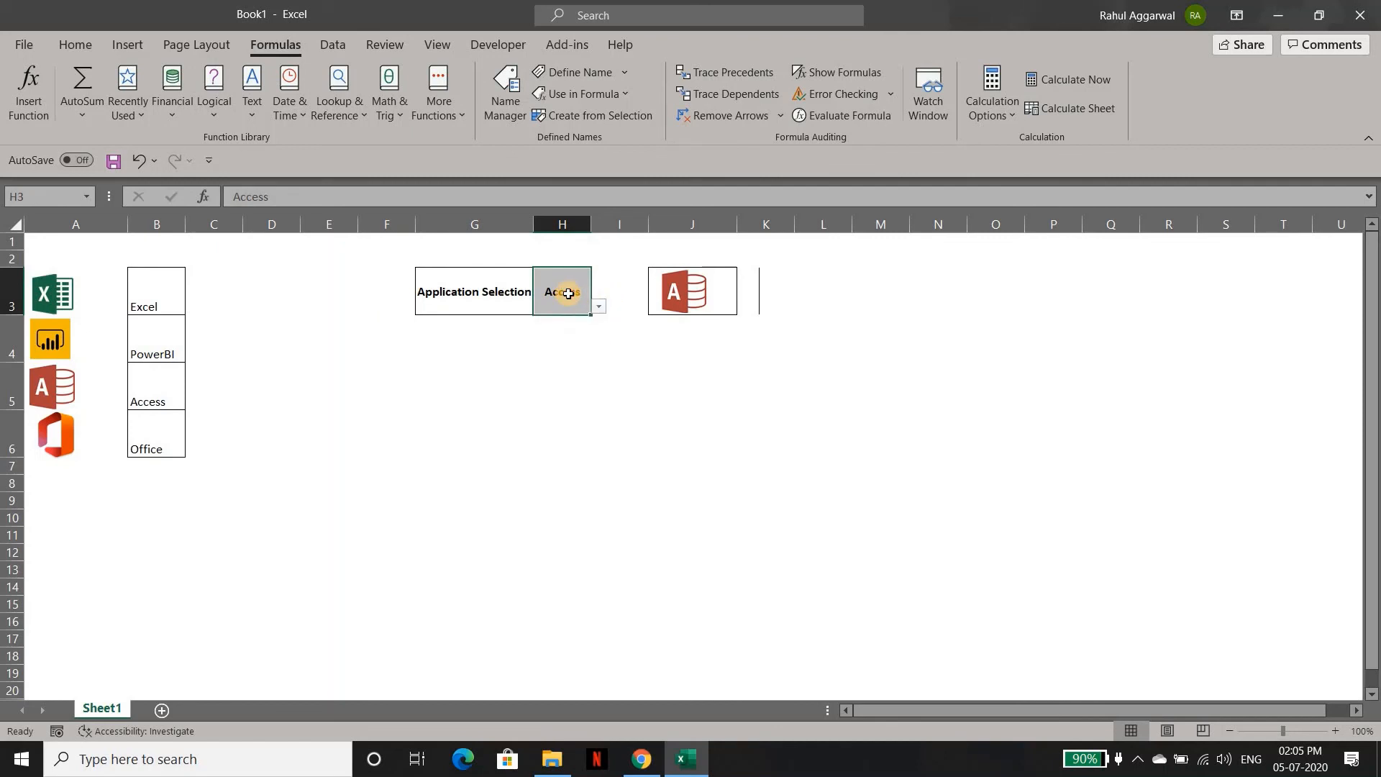